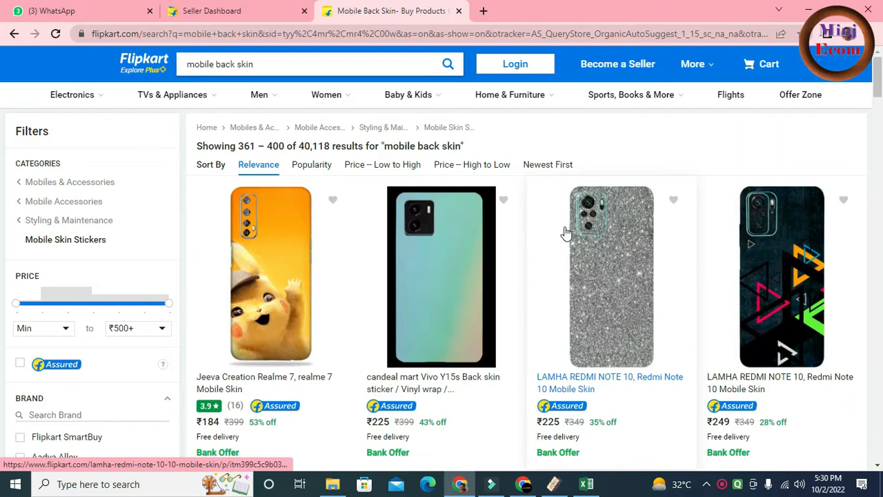
- Browse the Flipkart search results for mobile back skin and examine the listed designs, ratings and prices
{"action": "scroll", "coordinate": [565, 233], "scroll_direction": "down", "scroll_amount": 2}
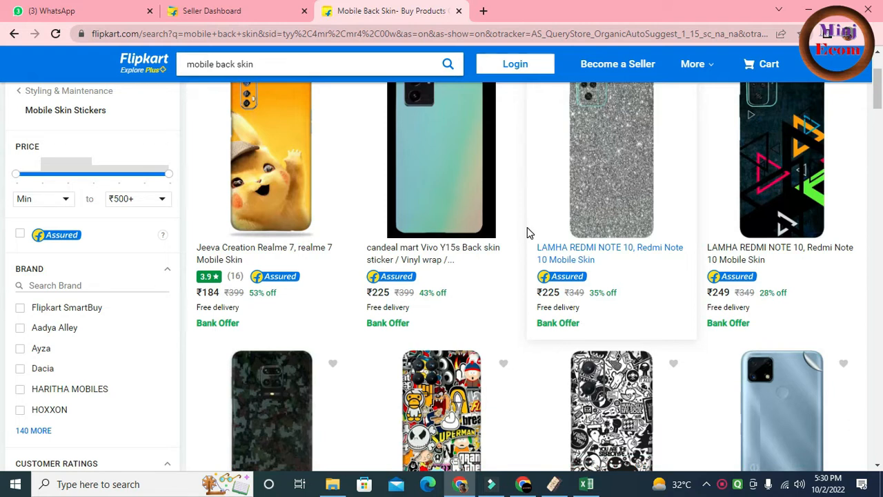
{"action": "scroll", "coordinate": [527, 233], "scroll_direction": "up", "scroll_amount": 1}
{"action": "scroll", "coordinate": [527, 233], "scroll_direction": "up", "scroll_amount": 1}
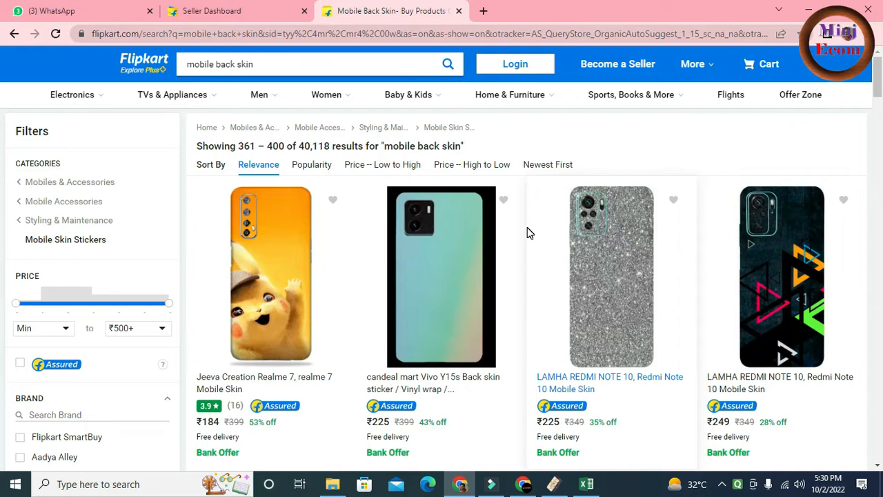
{"action": "scroll", "coordinate": [514, 233], "scroll_direction": "down", "scroll_amount": 2}
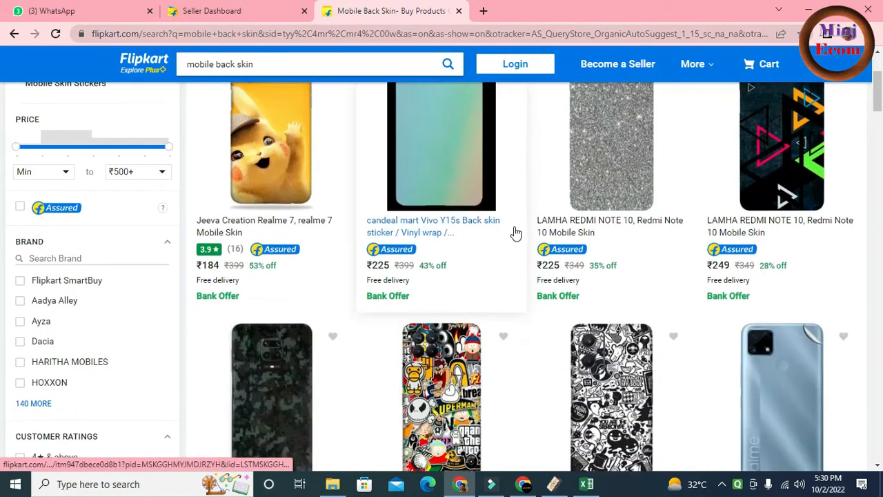
{"action": "scroll", "coordinate": [514, 233], "scroll_direction": "up", "scroll_amount": 2}
{"action": "scroll", "coordinate": [516, 233], "scroll_direction": "up", "scroll_amount": 1}
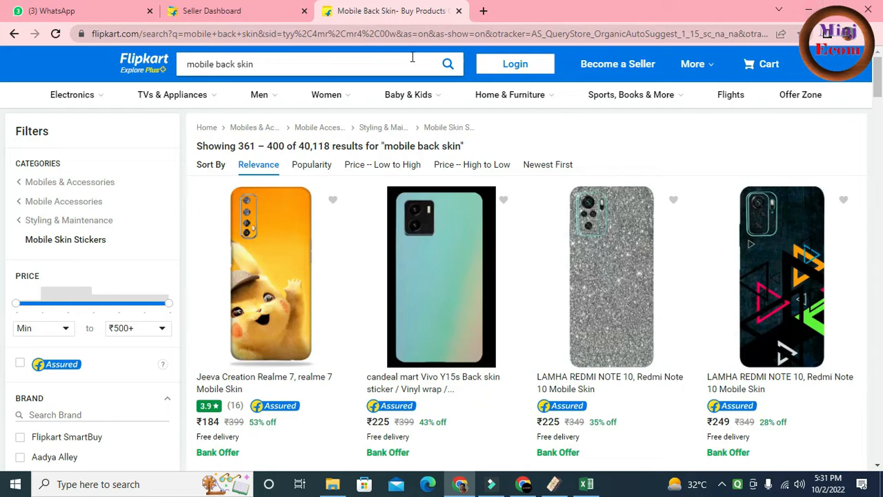
{"action": "scroll", "coordinate": [543, 211], "scroll_direction": "down", "scroll_amount": 5}
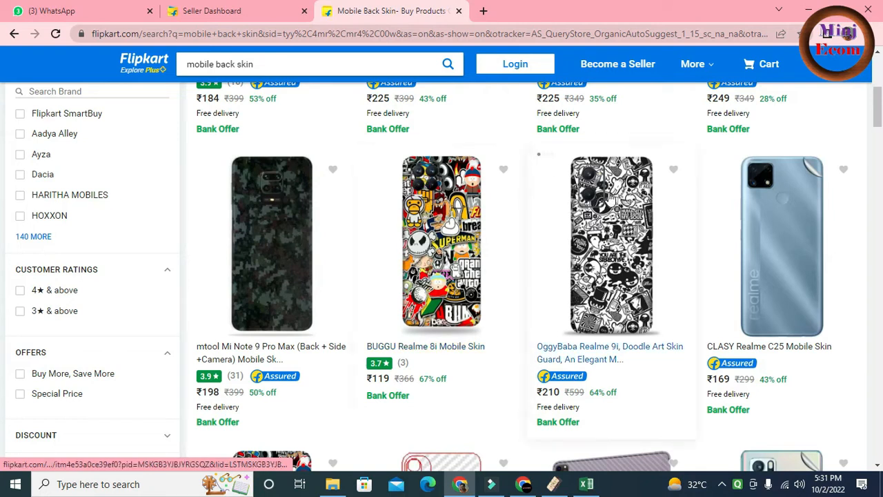
{"action": "scroll", "coordinate": [606, 207], "scroll_direction": "down", "scroll_amount": 4}
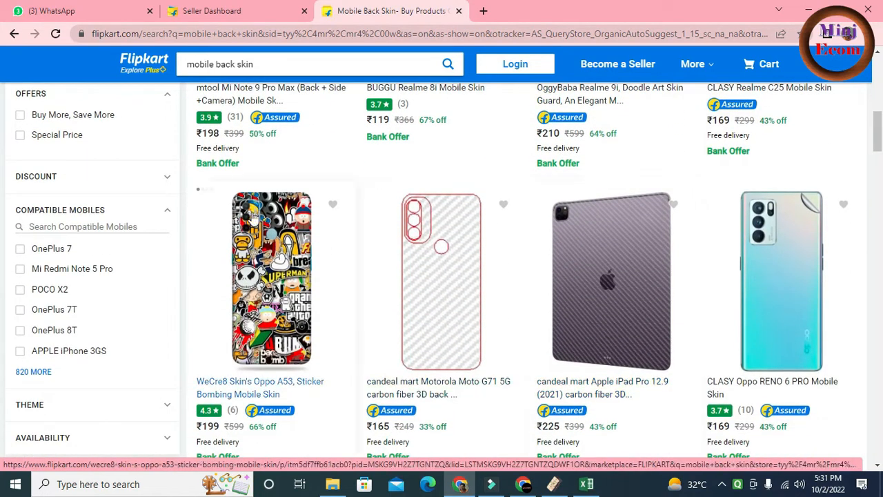
{"action": "scroll", "coordinate": [733, 272], "scroll_direction": "down", "scroll_amount": 3}
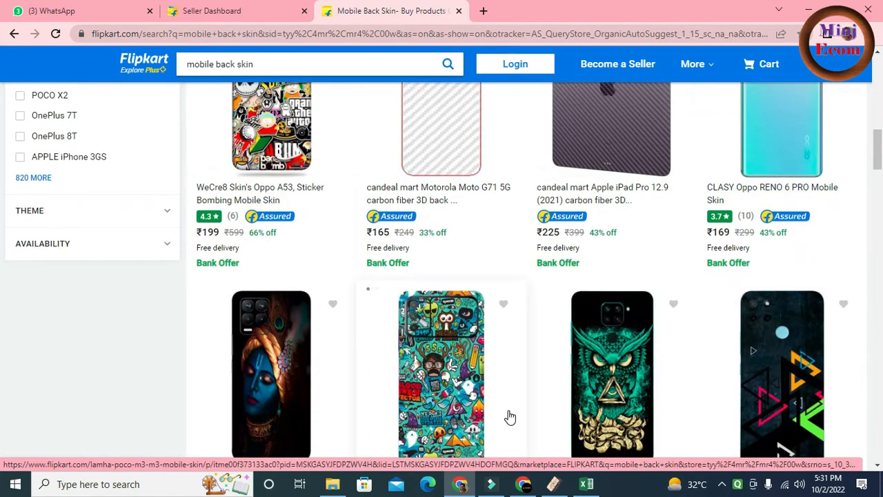
{"action": "scroll", "coordinate": [449, 373], "scroll_direction": "down", "scroll_amount": 4}
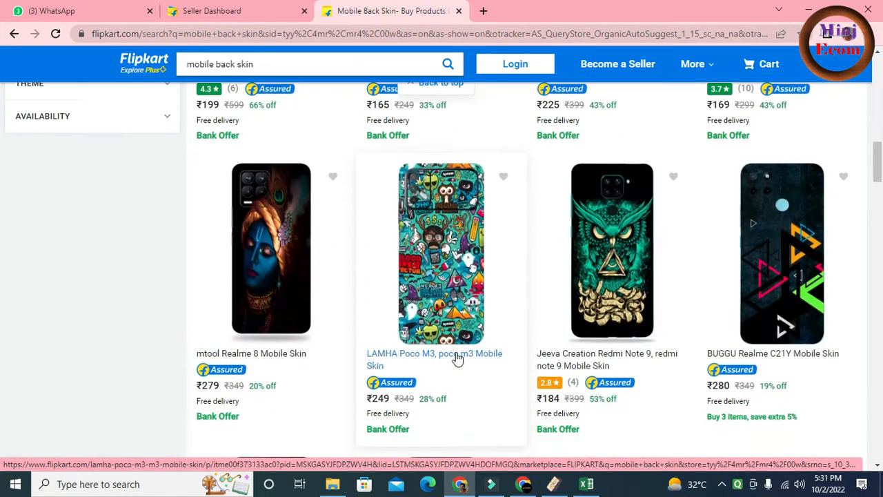
{"action": "scroll", "coordinate": [457, 359], "scroll_direction": "down", "scroll_amount": 3}
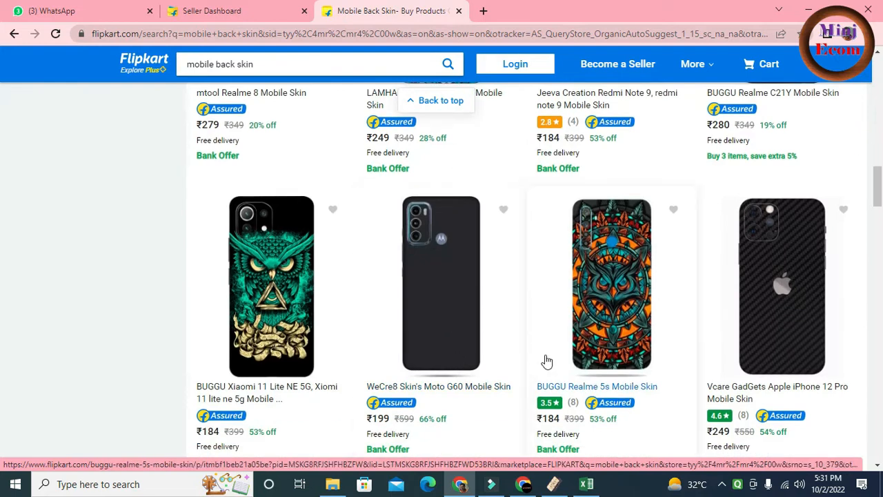
{"action": "scroll", "coordinate": [543, 360], "scroll_direction": "down", "scroll_amount": 2}
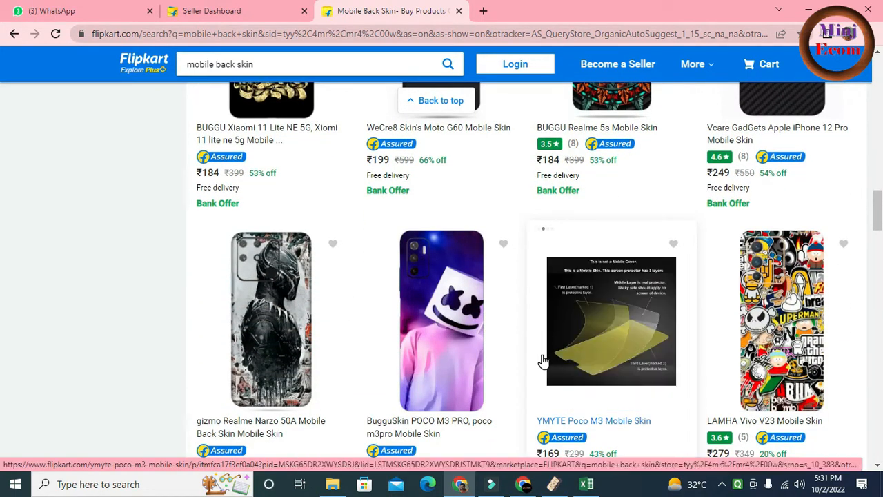
{"action": "scroll", "coordinate": [629, 310], "scroll_direction": "down", "scroll_amount": 2}
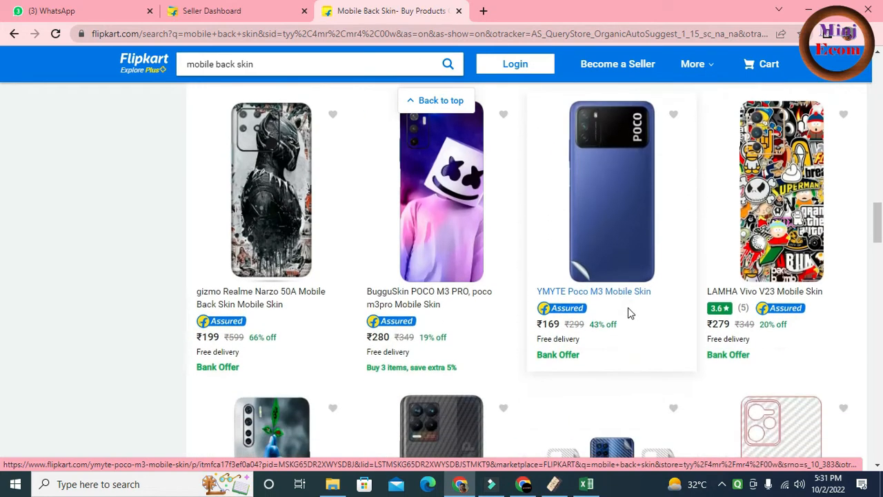
{"action": "scroll", "coordinate": [629, 313], "scroll_direction": "down", "scroll_amount": 2}
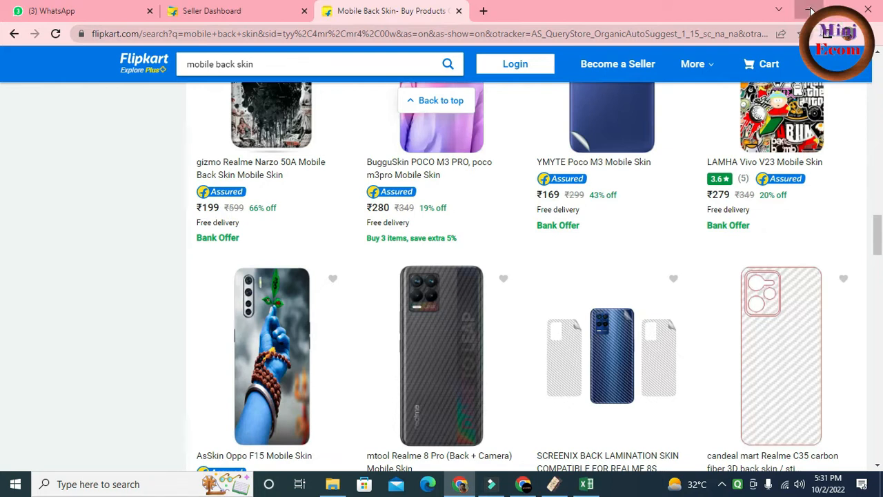
- Switch to File Explorer and open the preview images folder of the SAMSUNG A2 Core model
{"action": "left_click", "coordinate": [811, 11]}
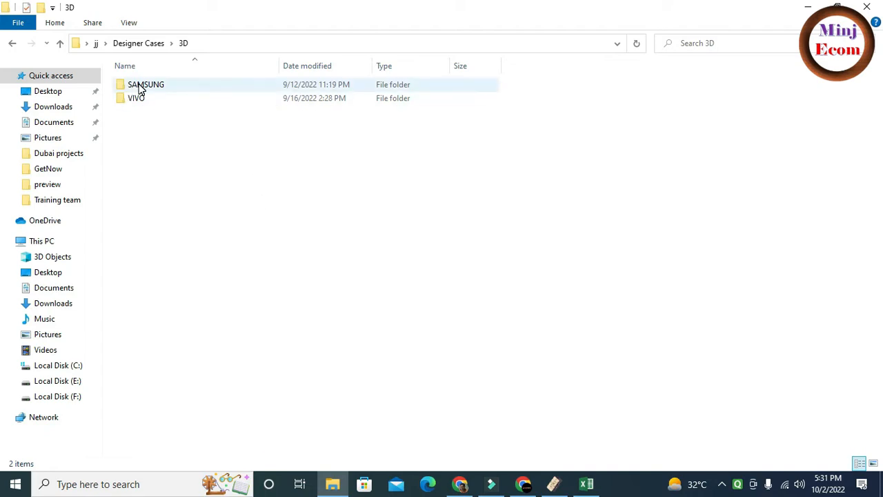
{"action": "mouse_move", "coordinate": [135, 90]}
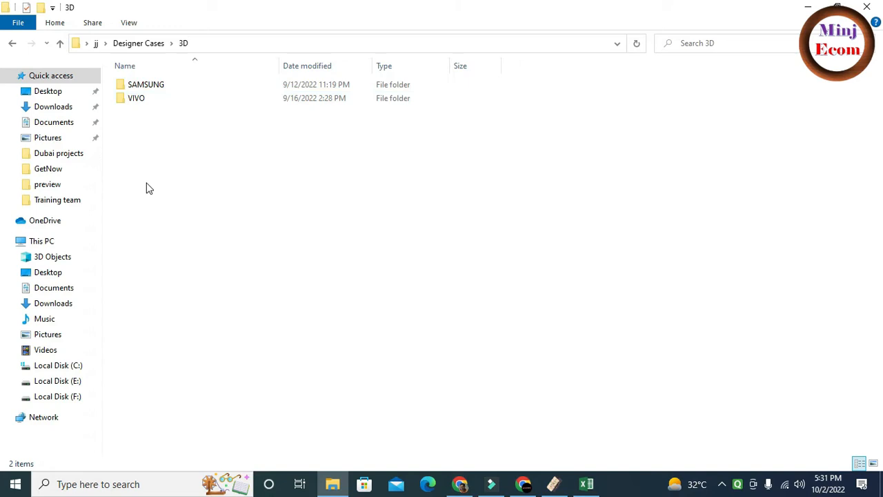
{"action": "double_click", "coordinate": [136, 88]}
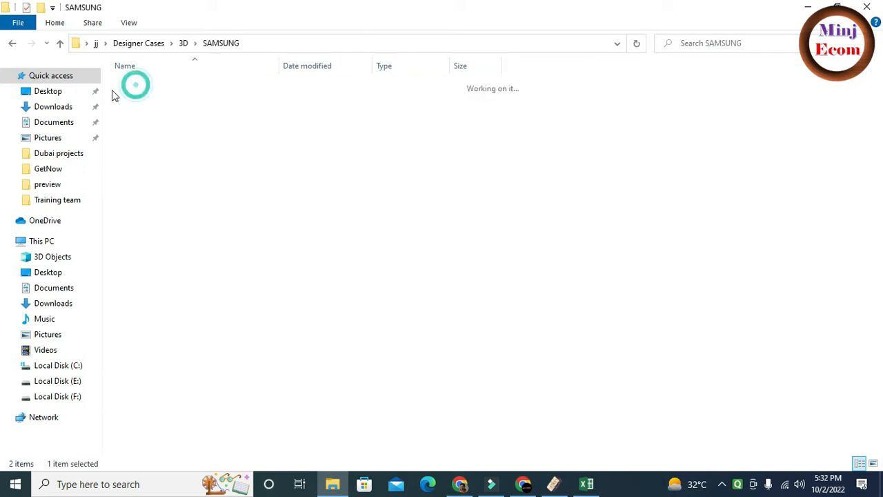
{"action": "mouse_move", "coordinate": [146, 84]}
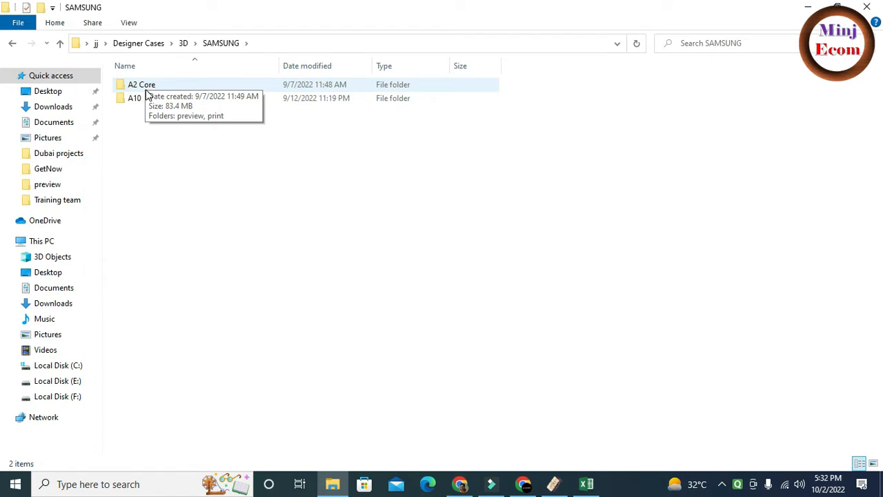
{"action": "double_click", "coordinate": [147, 86]}
{"action": "double_click", "coordinate": [143, 85]}
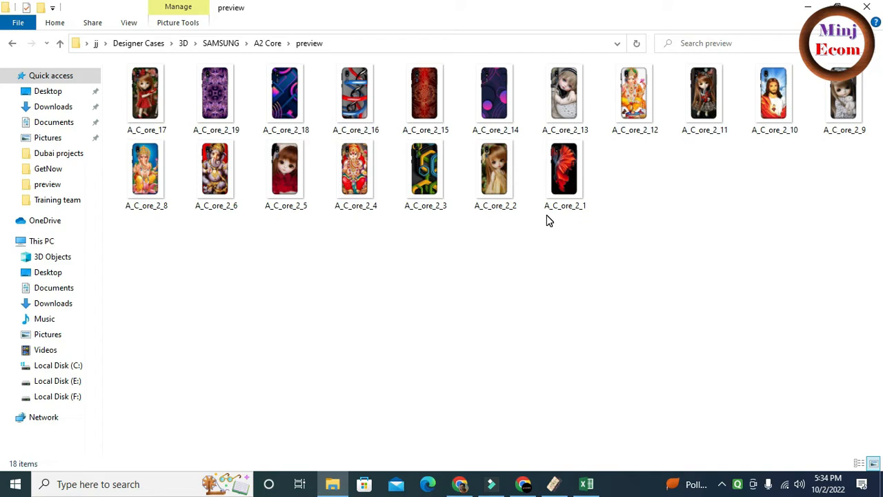
- Review the folder structure by going back up to 3D and reopening SAMSUNG, A2 Core and its preview folder
{"action": "left_click", "coordinate": [12, 44]}
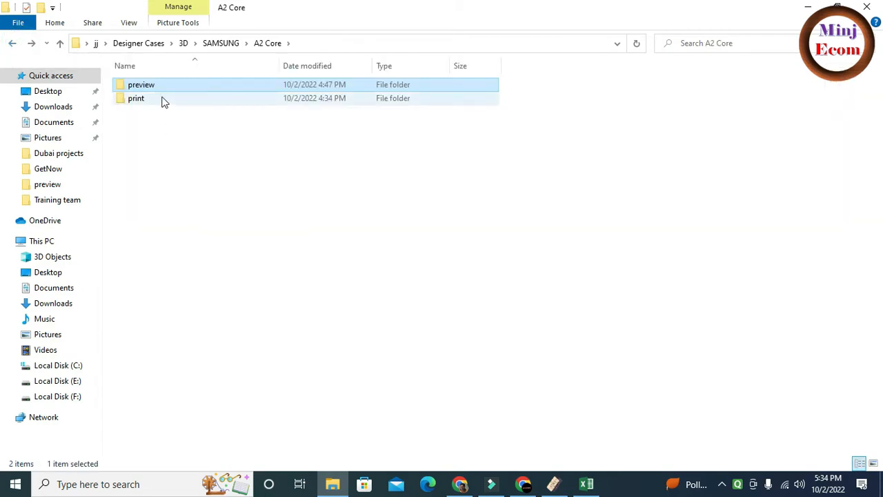
{"action": "left_click", "coordinate": [13, 45]}
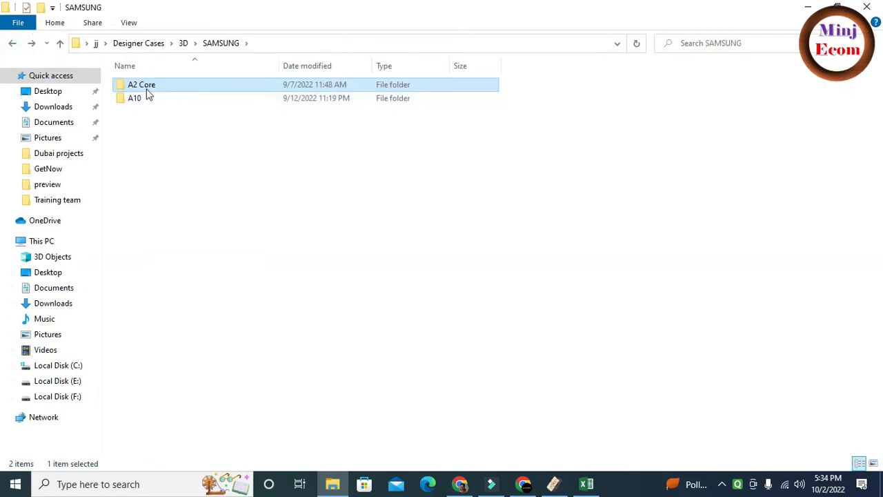
{"action": "left_click", "coordinate": [14, 44]}
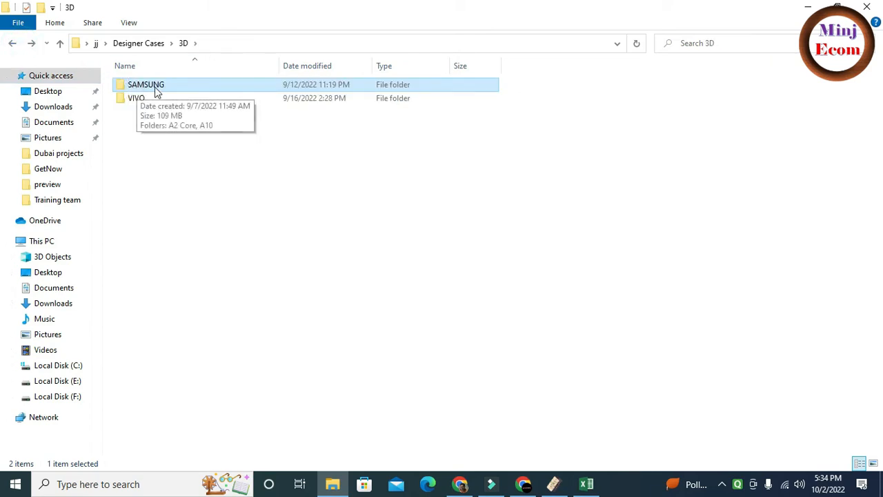
{"action": "double_click", "coordinate": [158, 86]}
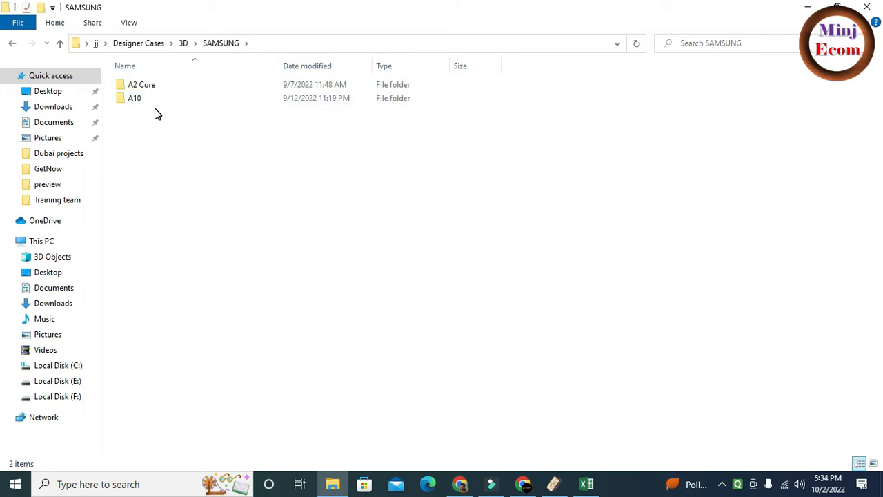
{"action": "left_click", "coordinate": [140, 88]}
{"action": "double_click", "coordinate": [140, 88]}
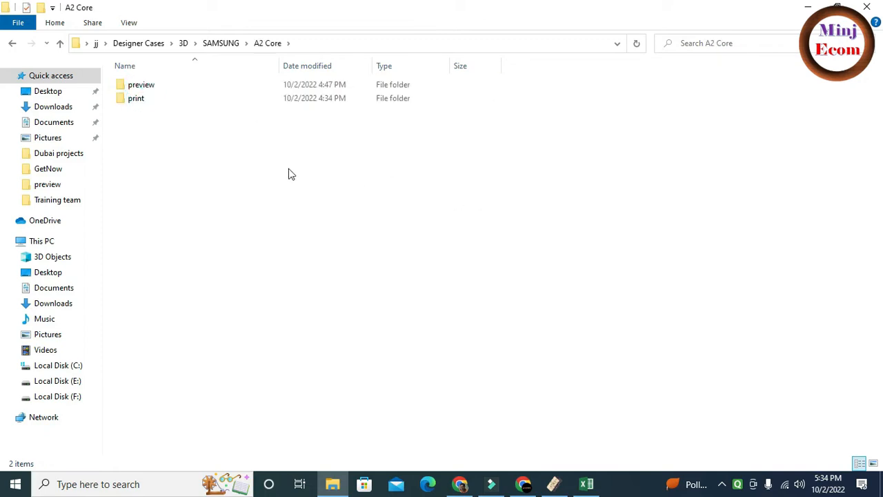
{"action": "left_click", "coordinate": [138, 85]}
{"action": "double_click", "coordinate": [138, 86]}
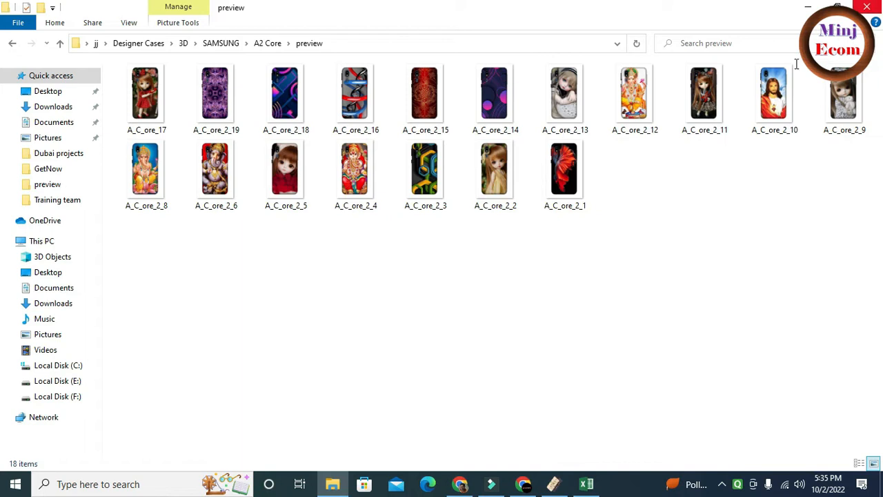
- Switch to the Flipkart Seller Dashboard in Chrome and open the Add New Listings page
{"action": "mouse_move", "coordinate": [554, 484]}
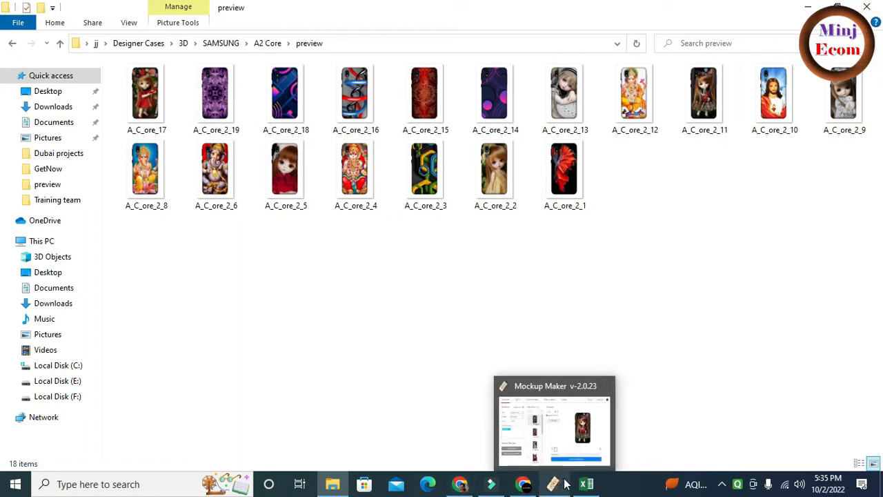
{"action": "left_click", "coordinate": [465, 478]}
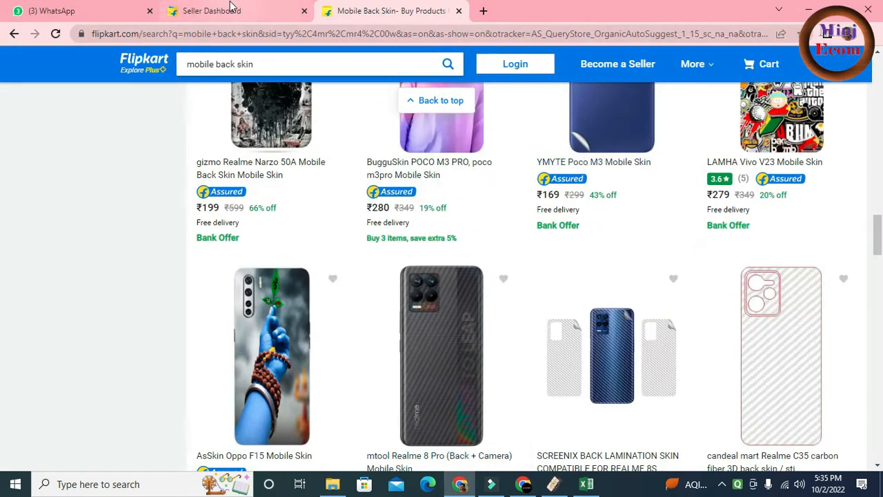
{"action": "left_click", "coordinate": [221, 11]}
{"action": "mouse_move", "coordinate": [183, 69]}
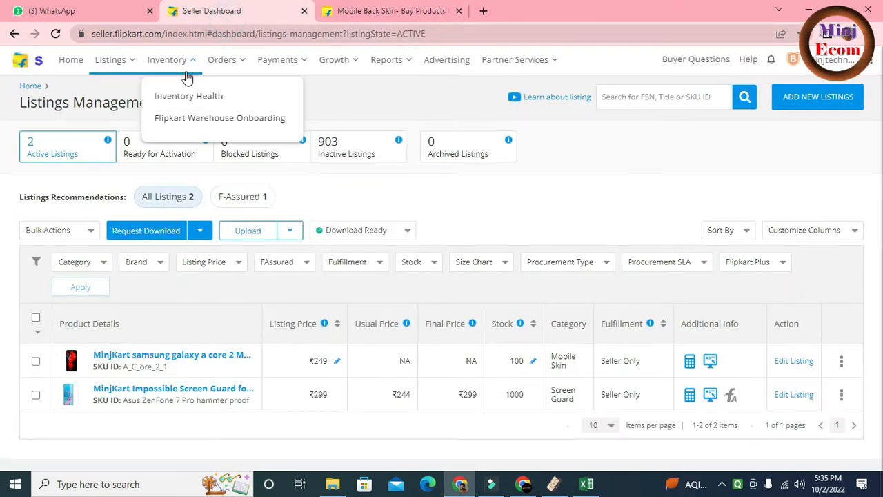
{"action": "mouse_move", "coordinate": [114, 62]}
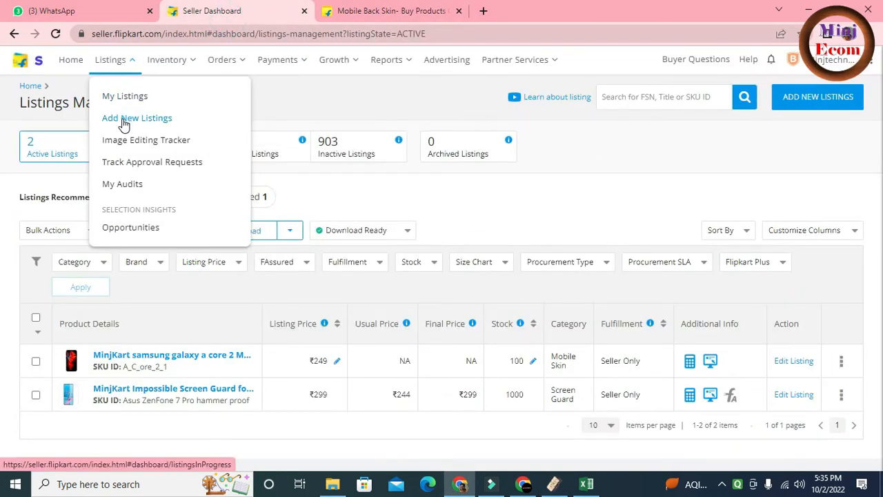
{"action": "left_click", "coordinate": [121, 119]}
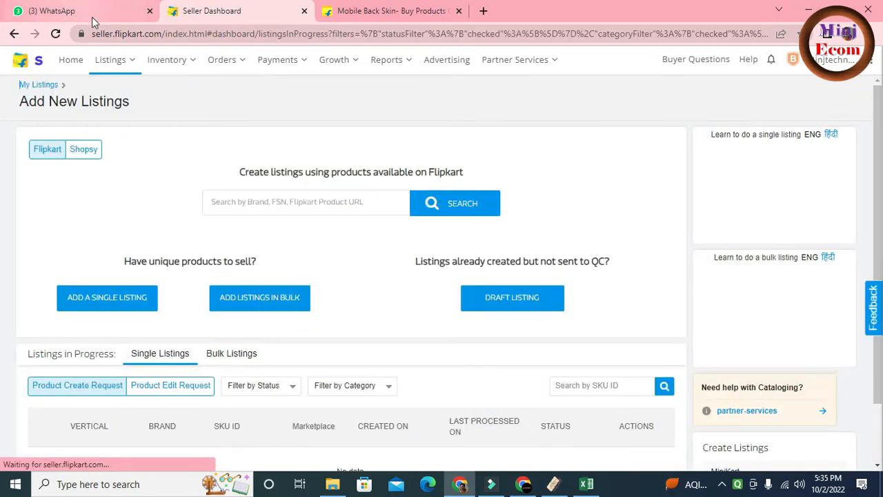
{"action": "mouse_move", "coordinate": [125, 71]}
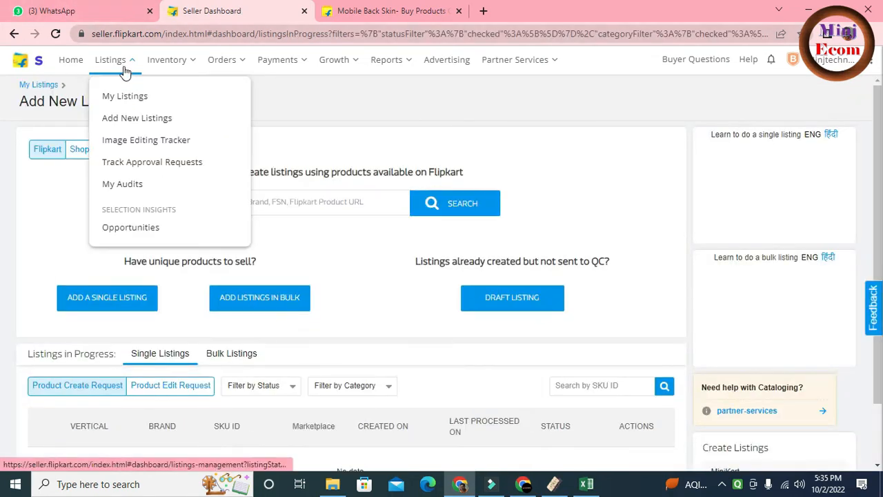
{"action": "left_click", "coordinate": [131, 123]}
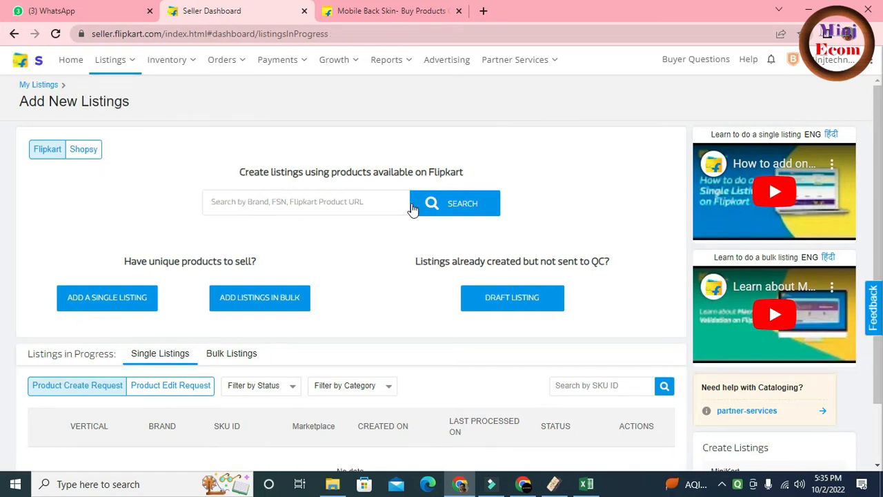
- Start adding listings in bulk and choose the Mobile Skins vertical by searching for mobile_skin
{"action": "scroll", "coordinate": [236, 228], "scroll_direction": "down", "scroll_amount": 1}
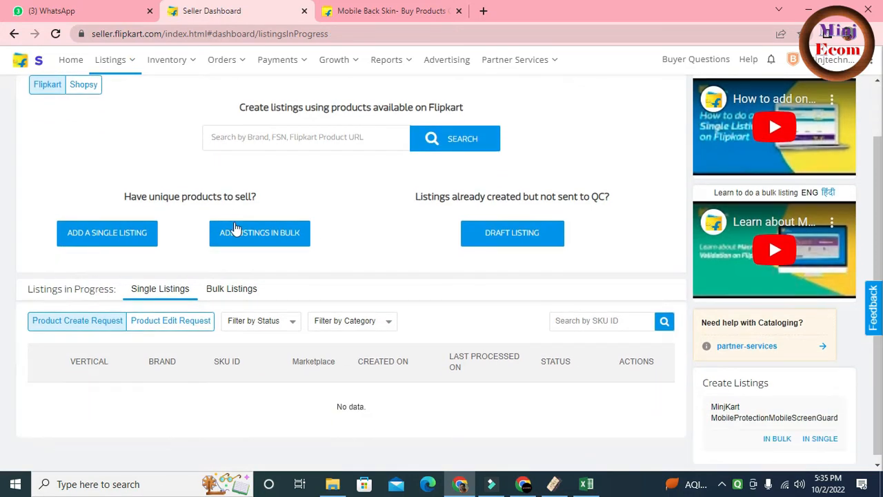
{"action": "scroll", "coordinate": [236, 228], "scroll_direction": "up", "scroll_amount": 1}
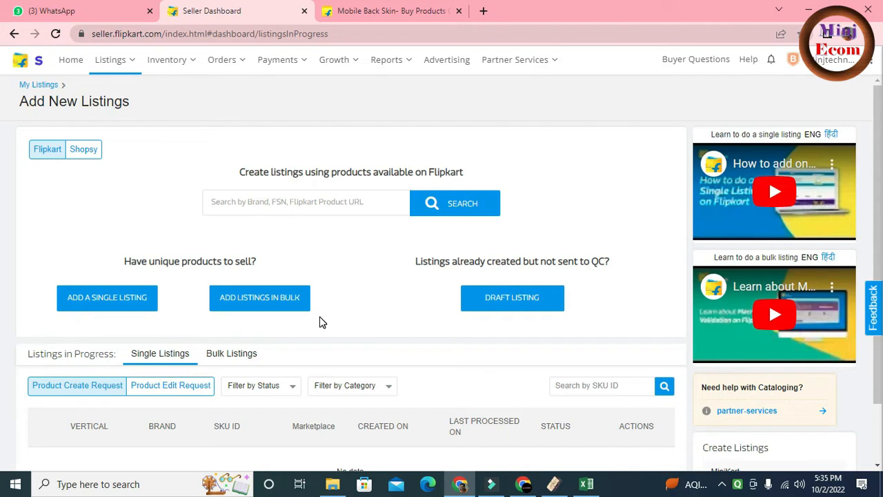
{"action": "left_click", "coordinate": [269, 301]}
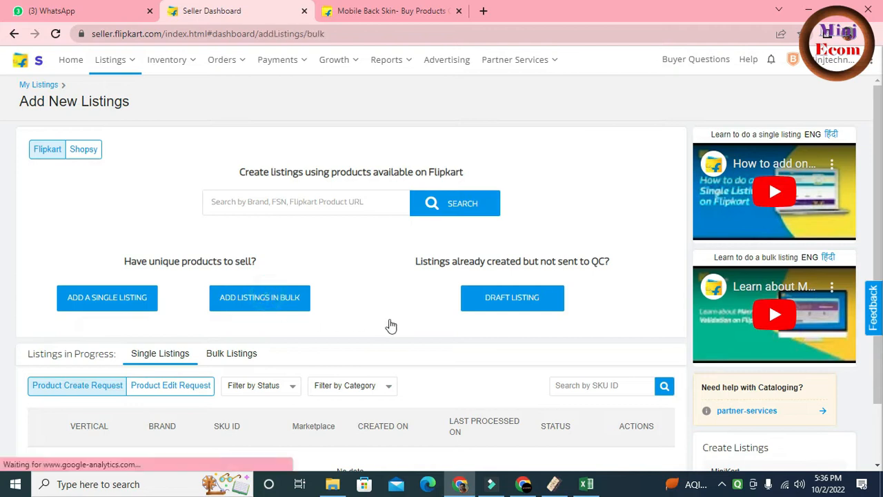
{"action": "left_click", "coordinate": [249, 119]}
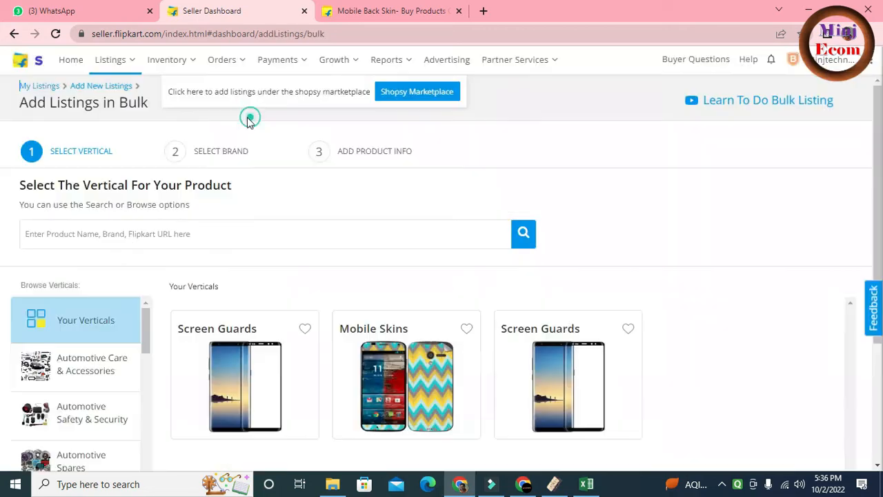
{"action": "type", "text": "mobile"}
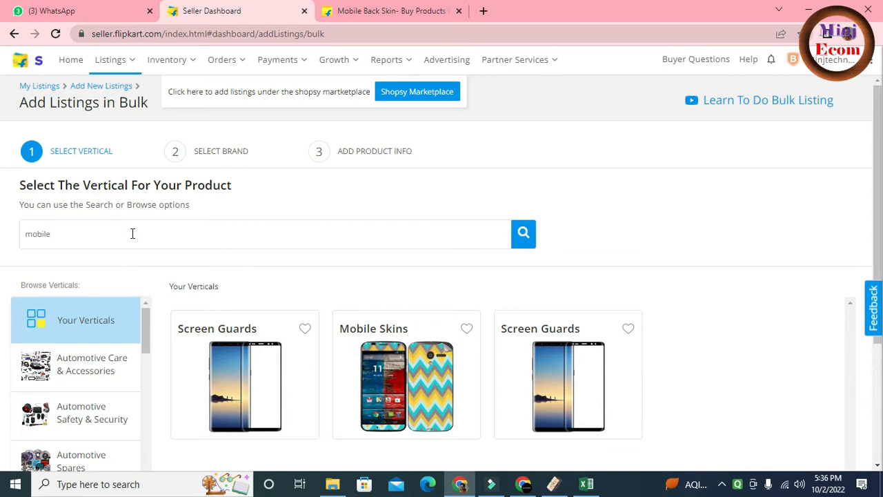
{"action": "type", "text": "_skin"}
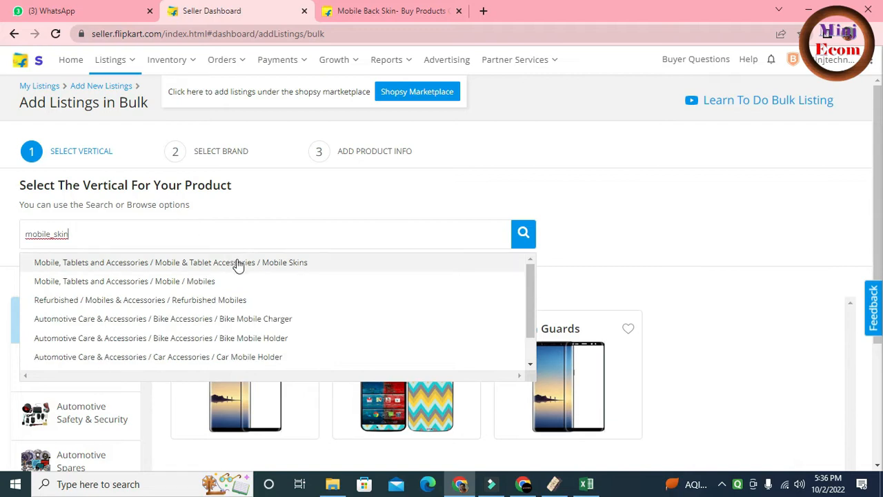
{"action": "left_click", "coordinate": [236, 263]}
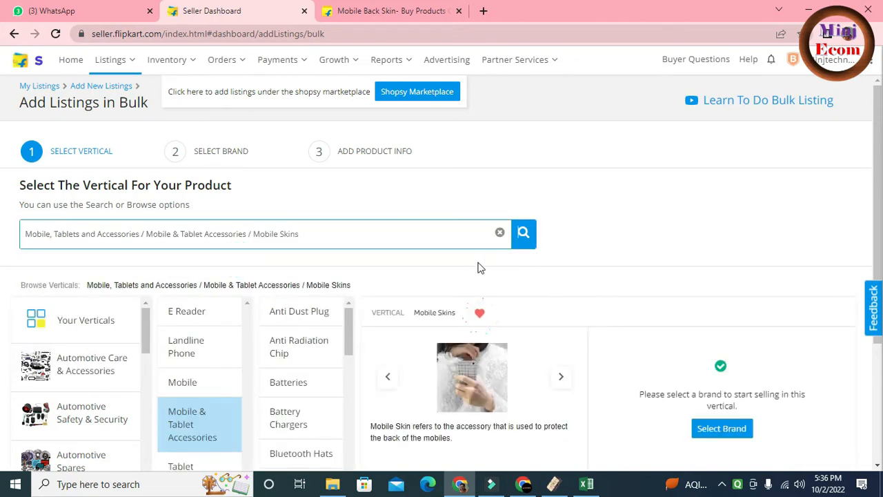
- Check Mobile Skins in the list of verticals, select MinjKart as the brand and continue to the product info stage
{"action": "scroll", "coordinate": [309, 345], "scroll_direction": "down", "scroll_amount": 3}
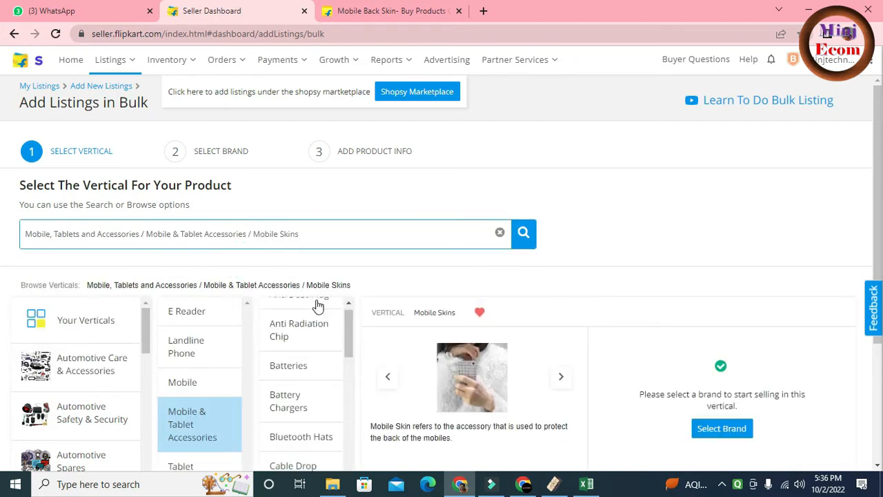
{"action": "scroll", "coordinate": [309, 373], "scroll_direction": "down", "scroll_amount": 3}
{"action": "scroll", "coordinate": [301, 397], "scroll_direction": "down", "scroll_amount": 5}
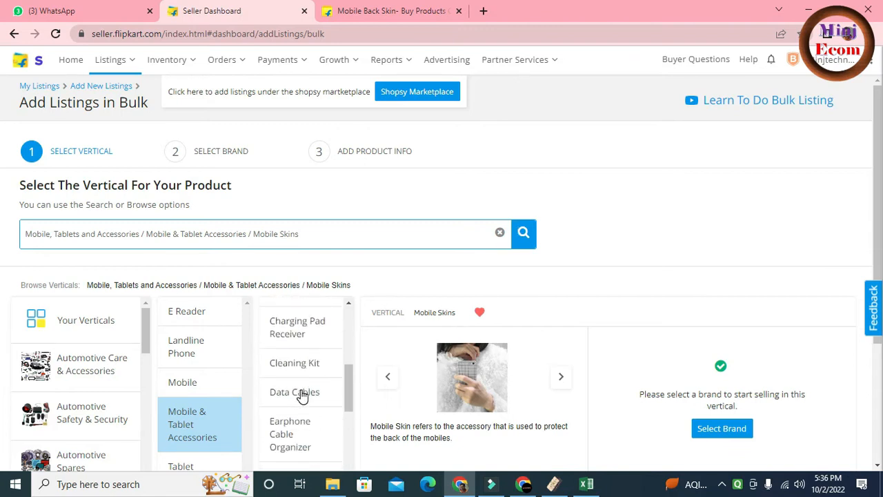
{"action": "scroll", "coordinate": [301, 399], "scroll_direction": "down", "scroll_amount": 10}
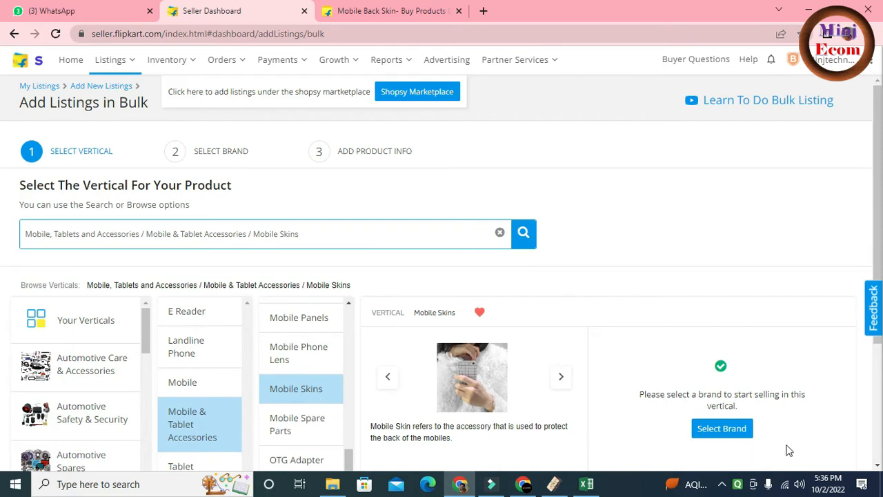
{"action": "left_click", "coordinate": [727, 434]}
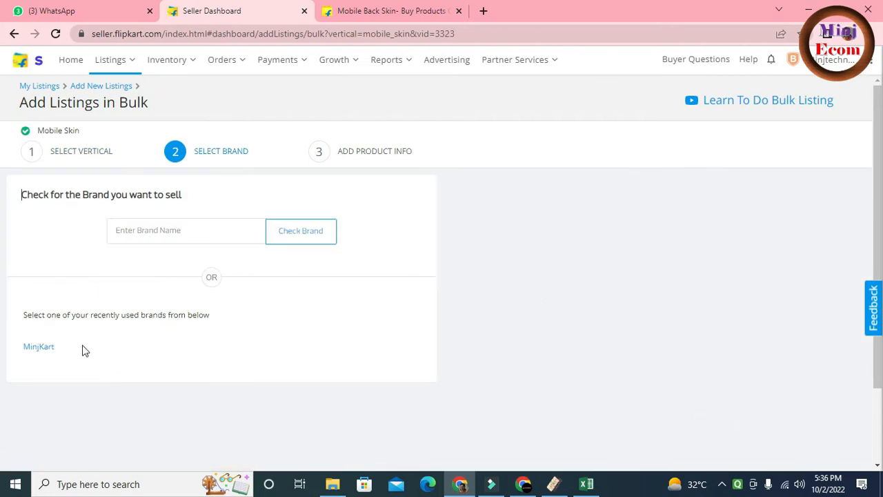
{"action": "left_click", "coordinate": [38, 347]}
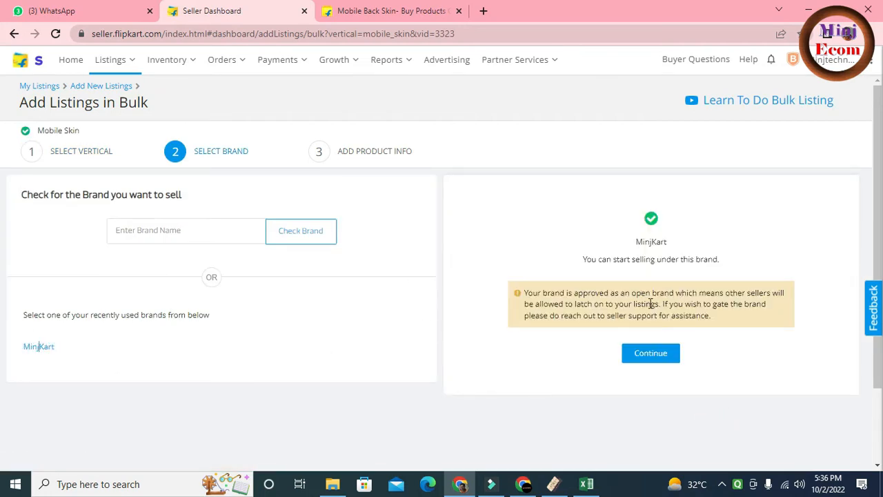
{"action": "left_click", "coordinate": [652, 355]}
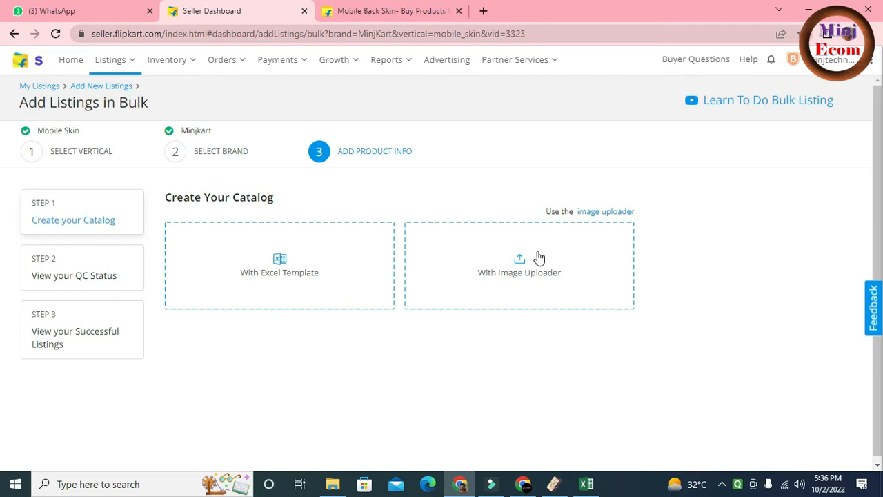
- Create the catalog with the image uploader and upload A_C_ore_2_2 from the SAMSUNG A2 Core preview folder
{"action": "left_click", "coordinate": [523, 271]}
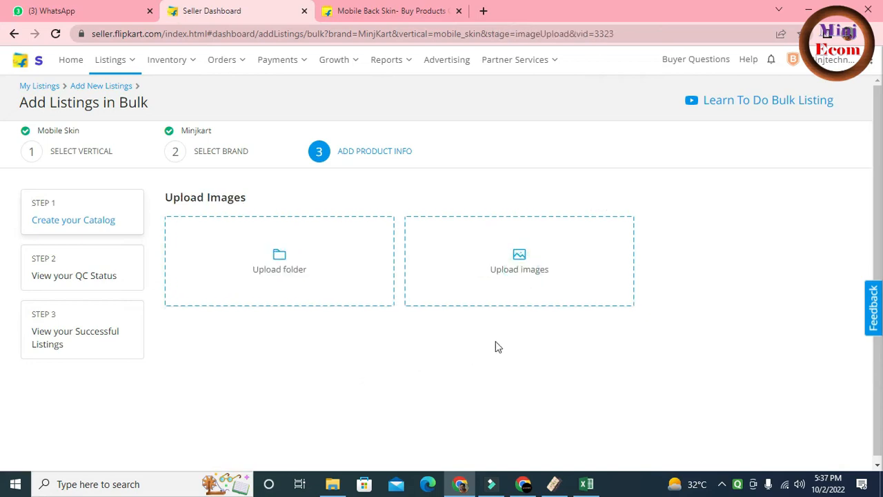
{"action": "left_click", "coordinate": [524, 272]}
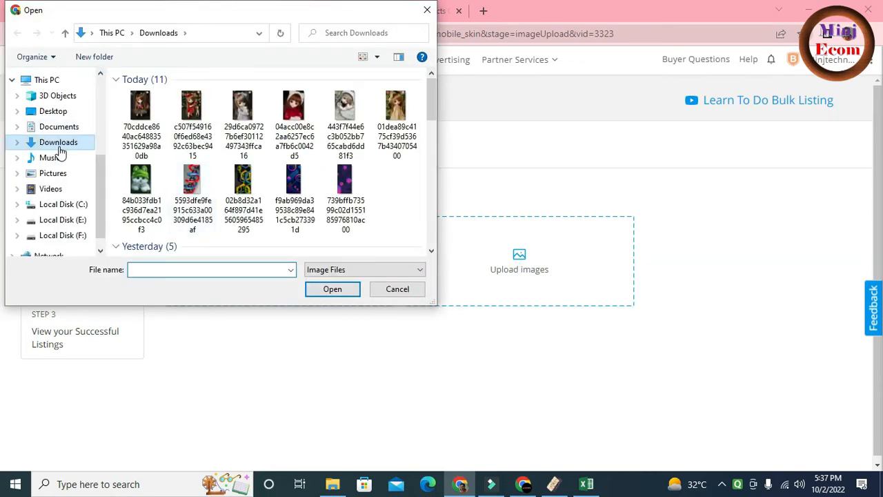
{"action": "left_click", "coordinate": [53, 112]}
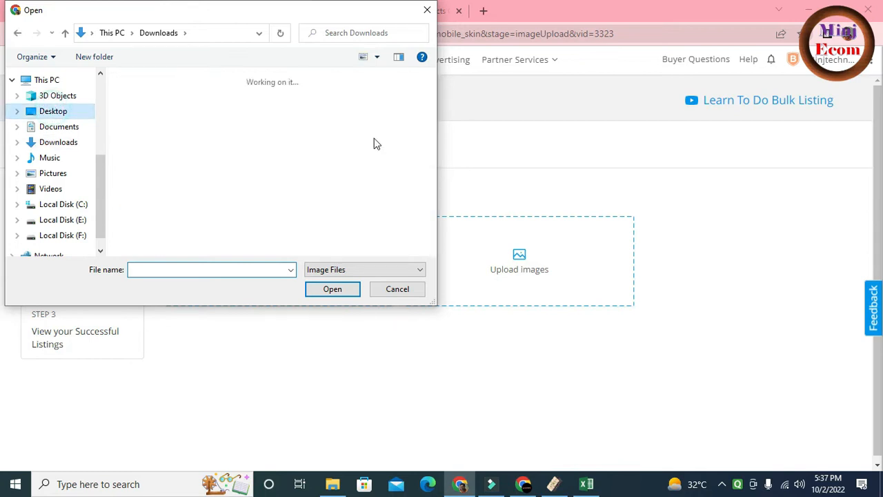
{"action": "left_click", "coordinate": [220, 111]}
{"action": "double_click", "coordinate": [148, 125]}
{"action": "double_click", "coordinate": [140, 94]}
{"action": "double_click", "coordinate": [149, 94]}
{"action": "double_click", "coordinate": [150, 98]}
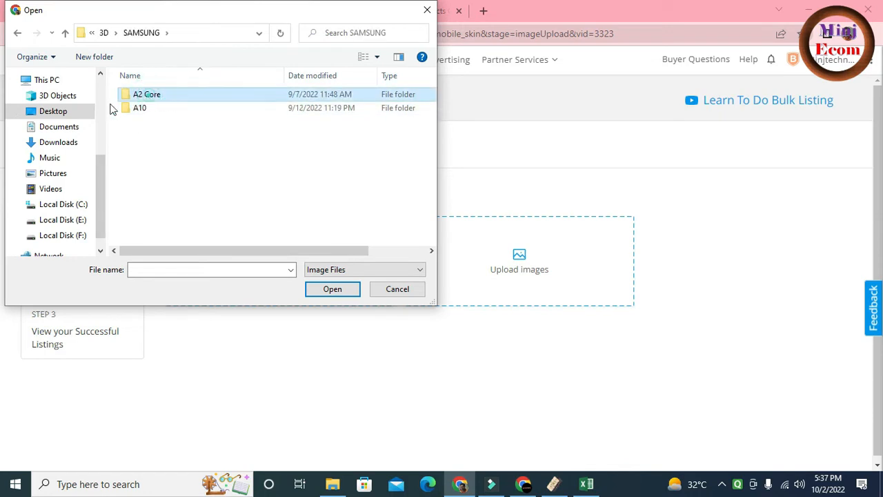
{"action": "left_click", "coordinate": [144, 96]}
{"action": "double_click", "coordinate": [143, 97]}
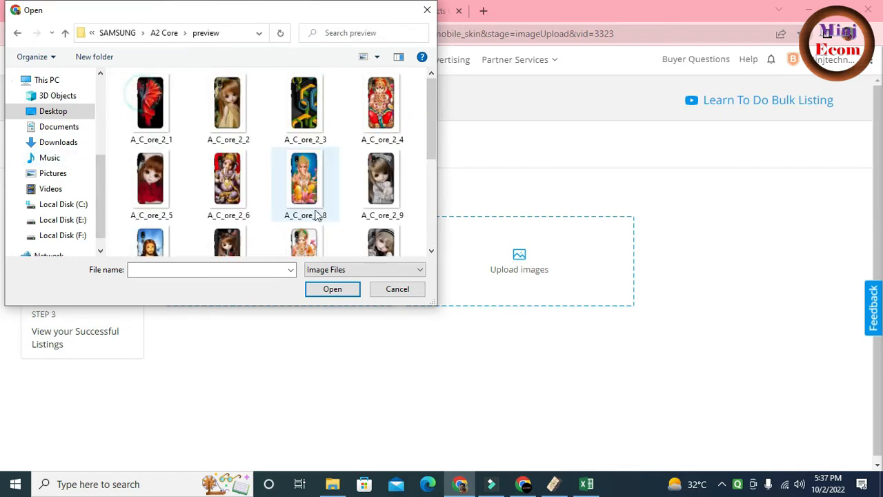
{"action": "left_click", "coordinate": [241, 124]}
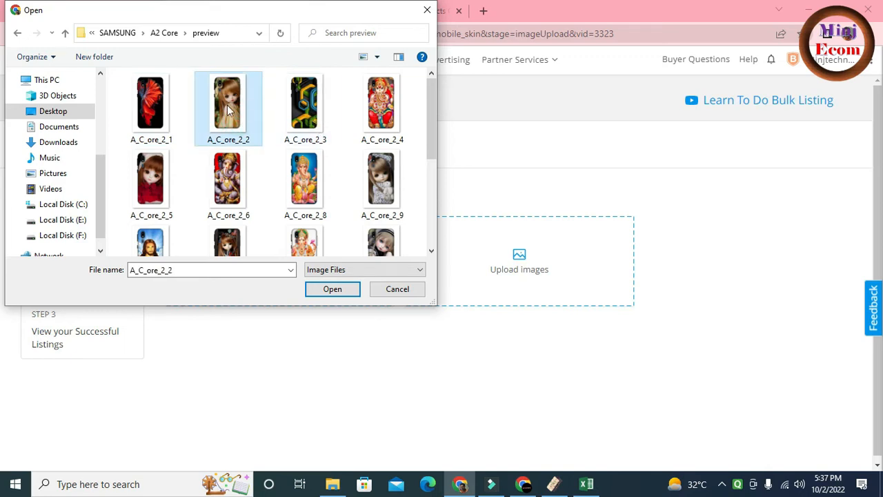
{"action": "left_click", "coordinate": [339, 290]}
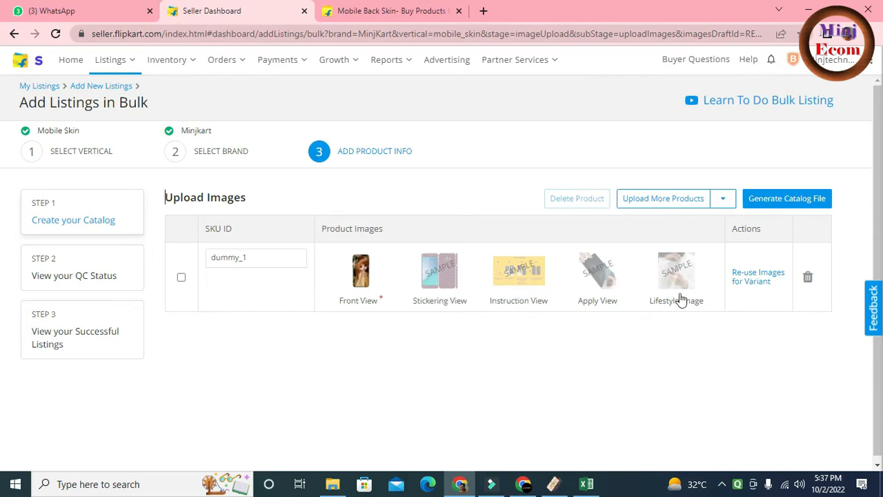
- Upload the images A_C_ore_2_3 and A_C_ore_2_4 one at a time as additional products
{"action": "left_click", "coordinate": [722, 198]}
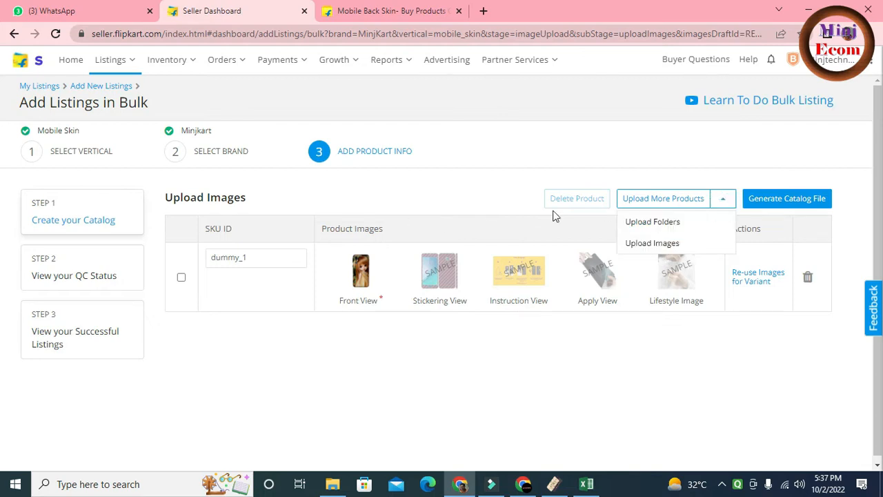
{"action": "left_click", "coordinate": [645, 243]}
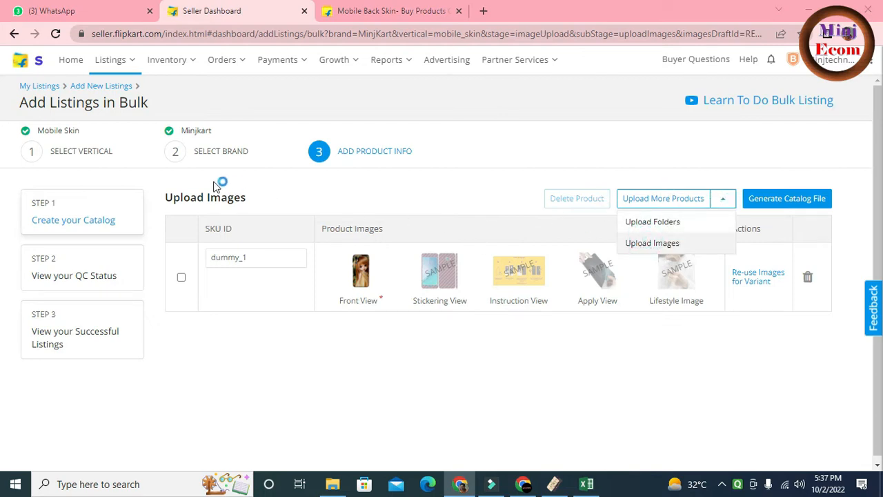
{"action": "left_click", "coordinate": [304, 107]}
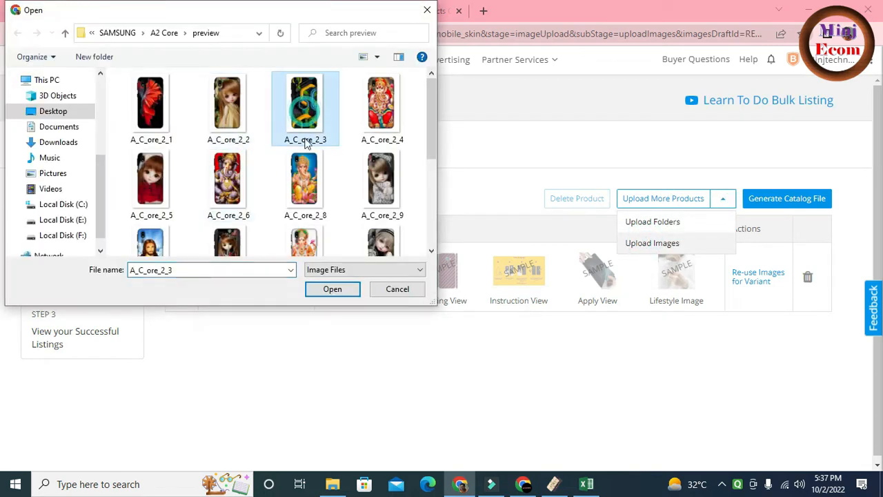
{"action": "left_click", "coordinate": [332, 289]}
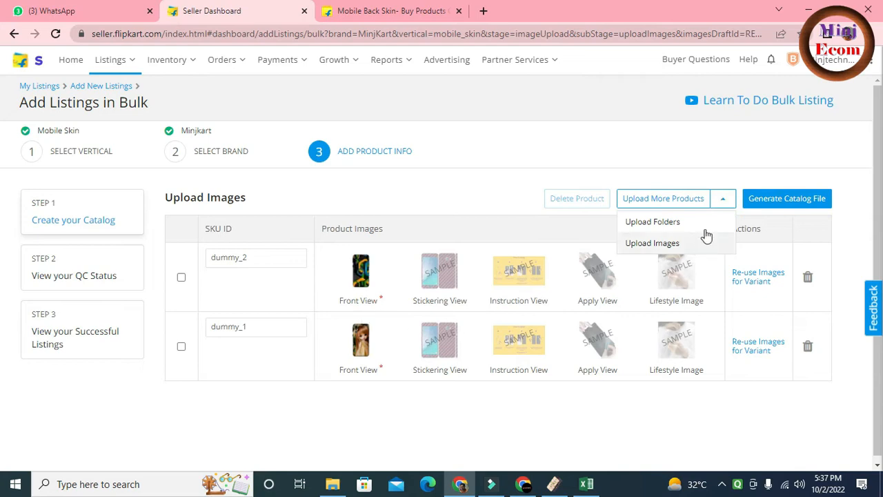
{"action": "left_click", "coordinate": [652, 244]}
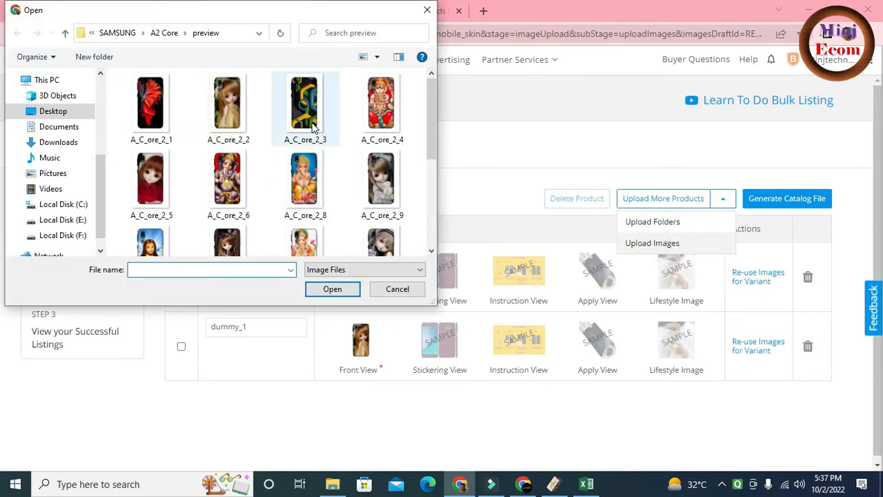
{"action": "left_click", "coordinate": [381, 107]}
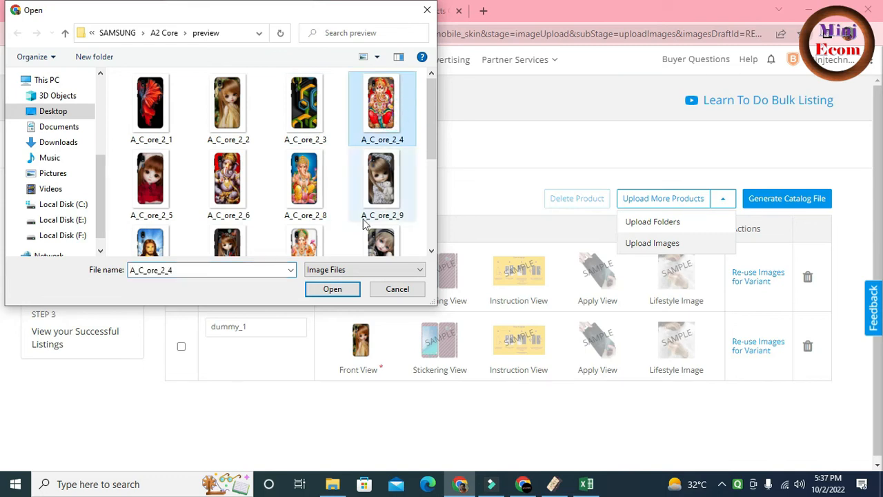
{"action": "left_click", "coordinate": [334, 289]}
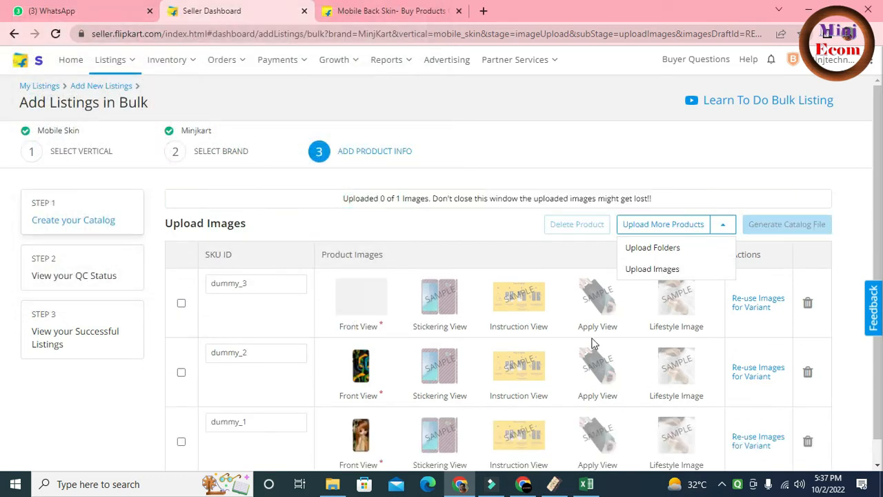
- Copy the file name A_C_ore_2_2 from File Explorer and set it as the SKU ID of the dummy_1 product in Chrome
{"action": "scroll", "coordinate": [592, 342], "scroll_direction": "down", "scroll_amount": 1}
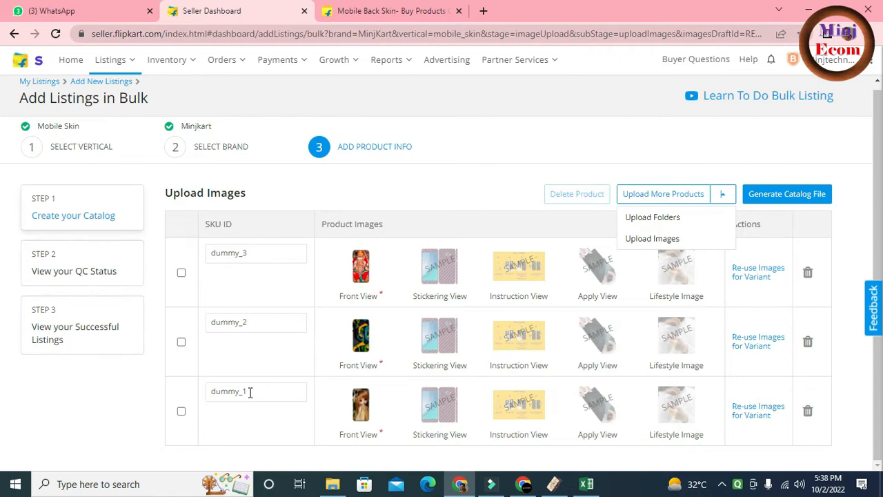
{"action": "left_click", "coordinate": [332, 483]}
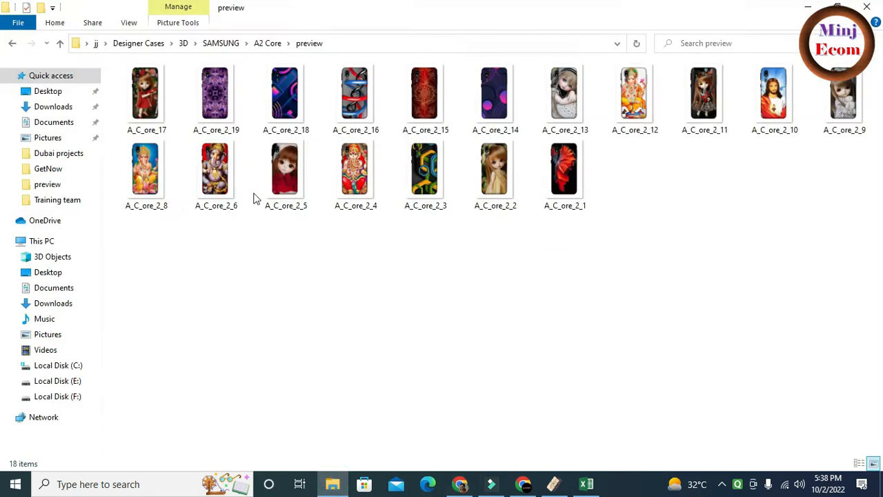
{"action": "left_click", "coordinate": [503, 188]}
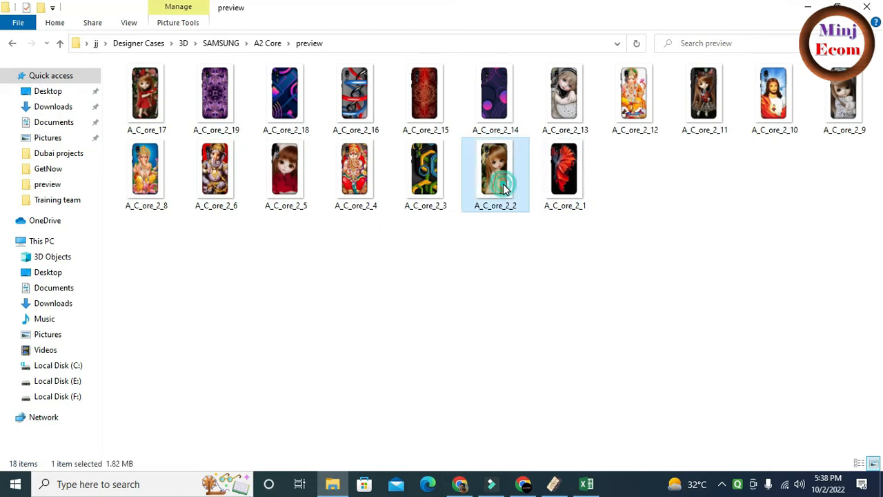
{"action": "key", "text": "F2"}
{"action": "key", "text": "ctrl+c"}
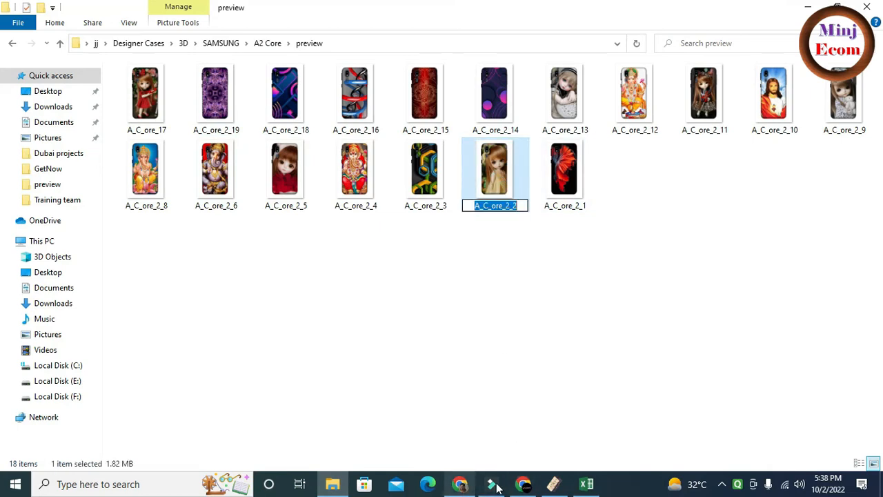
{"action": "left_click", "coordinate": [461, 483]}
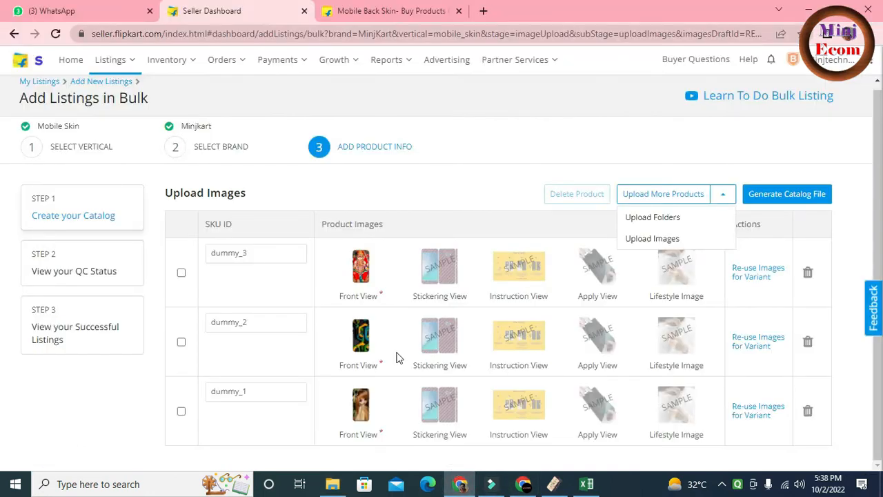
{"action": "double_click", "coordinate": [230, 390]}
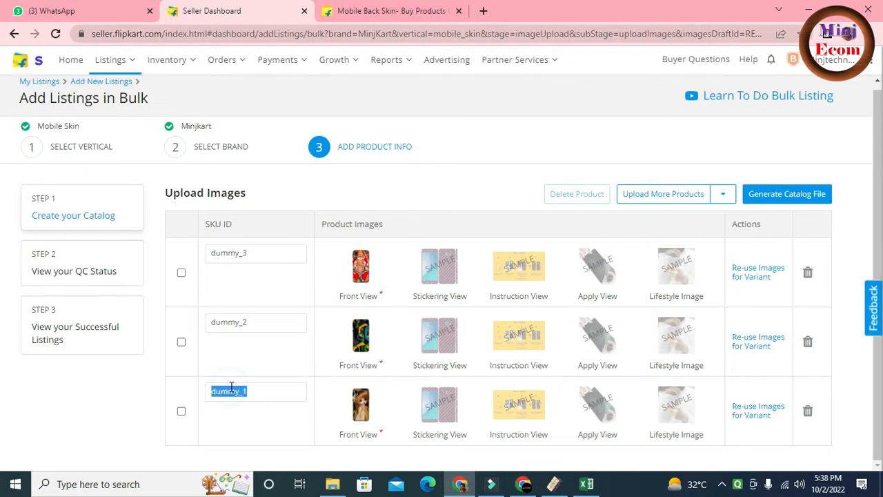
{"action": "key", "text": "ctrl+v"}
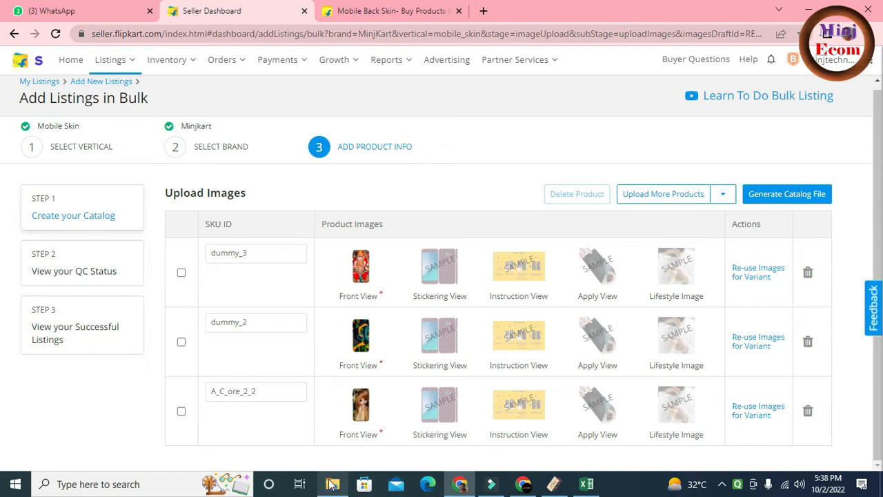
{"action": "mouse_move", "coordinate": [332, 483]}
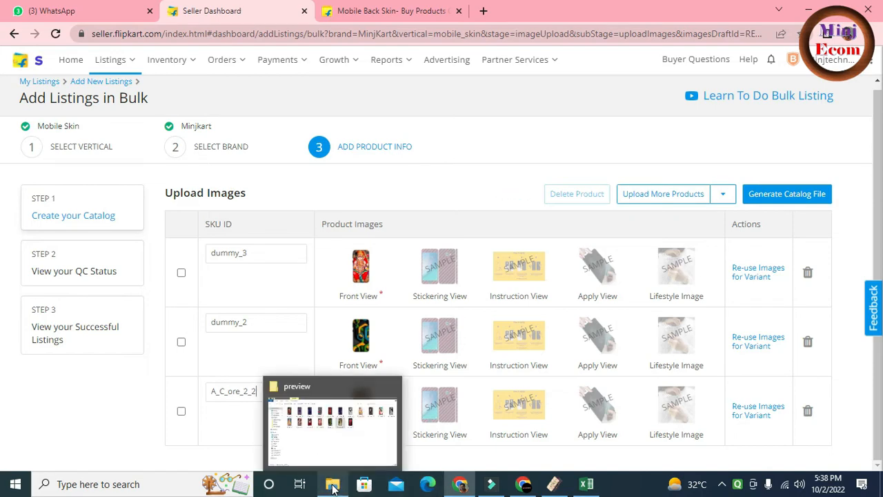
- Copy the file name A_C_ore_2_3 from File Explorer and set it as the SKU ID of the dummy_2 product in Chrome
{"action": "left_click", "coordinate": [332, 437]}
{"action": "left_click", "coordinate": [442, 181]}
{"action": "key", "text": "F2"}
{"action": "key", "text": "ctrl+c"}
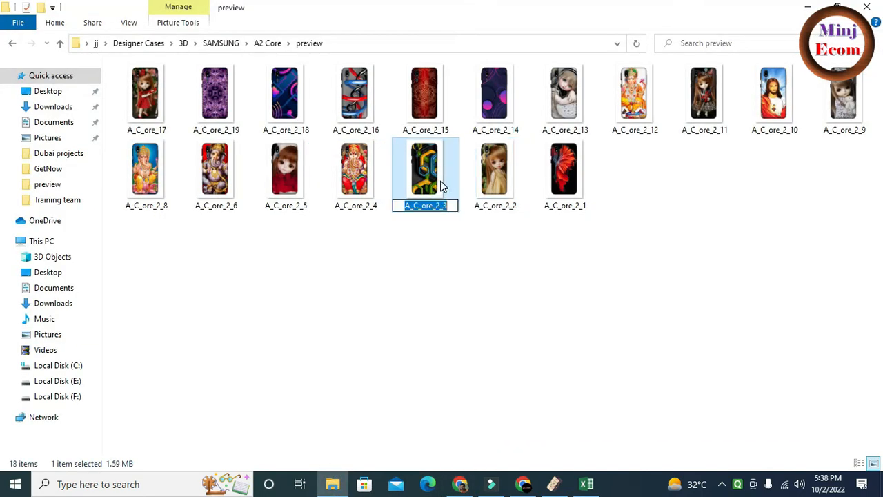
{"action": "left_click", "coordinate": [459, 483]}
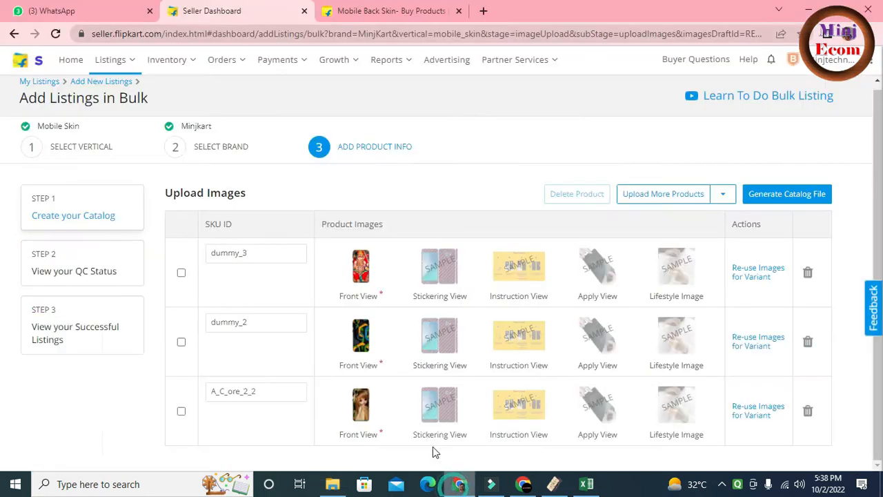
{"action": "double_click", "coordinate": [233, 322]}
{"action": "key", "text": "ctrl+v"}
- Copy the file name A_C_ore_2_4 from File Explorer and set it as the SKU ID of the dummy_3 product in Chrome
{"action": "left_click", "coordinate": [333, 483]}
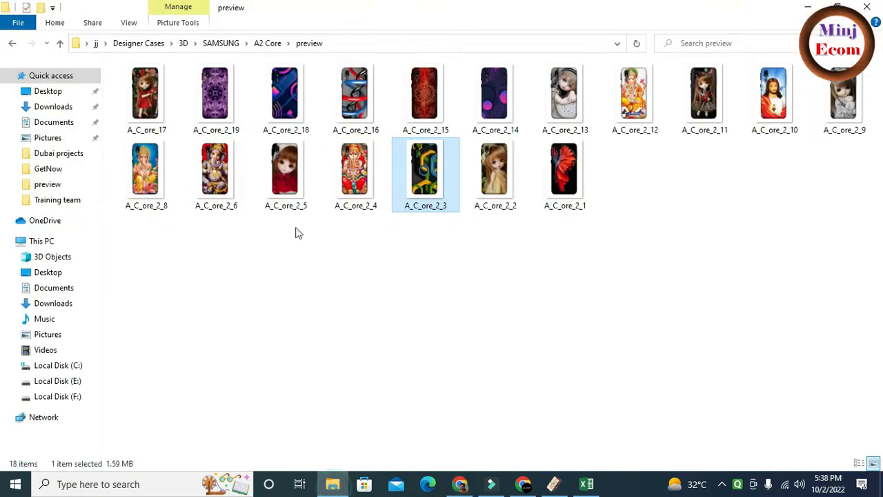
{"action": "left_click", "coordinate": [355, 204]}
{"action": "key", "text": "F2"}
{"action": "key", "text": "ctrl+c"}
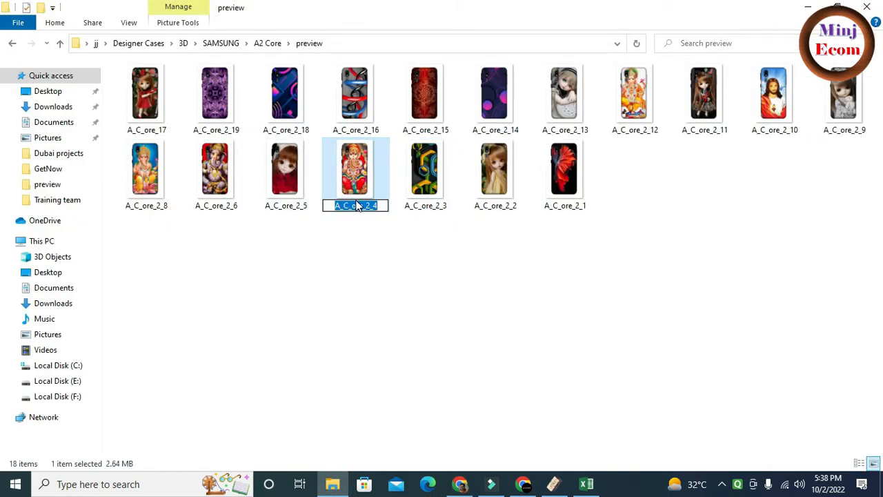
{"action": "left_click", "coordinate": [459, 483]}
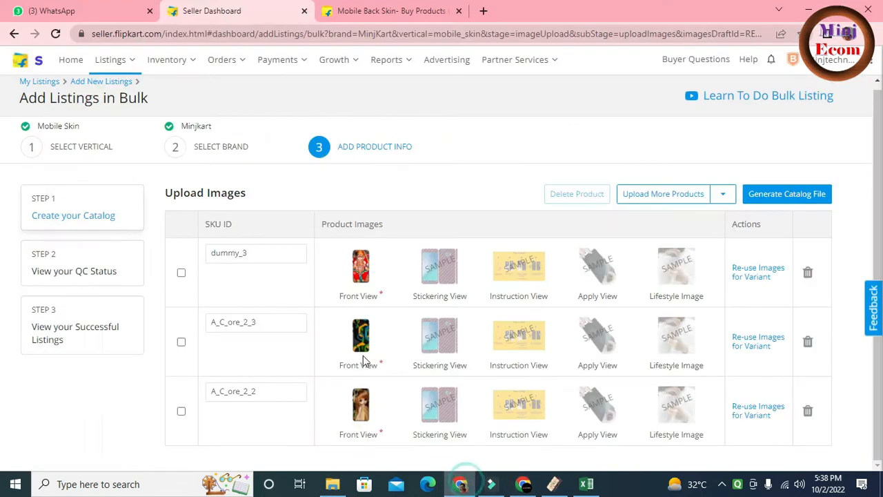
{"action": "double_click", "coordinate": [235, 254]}
{"action": "key", "text": "ctrl+v"}
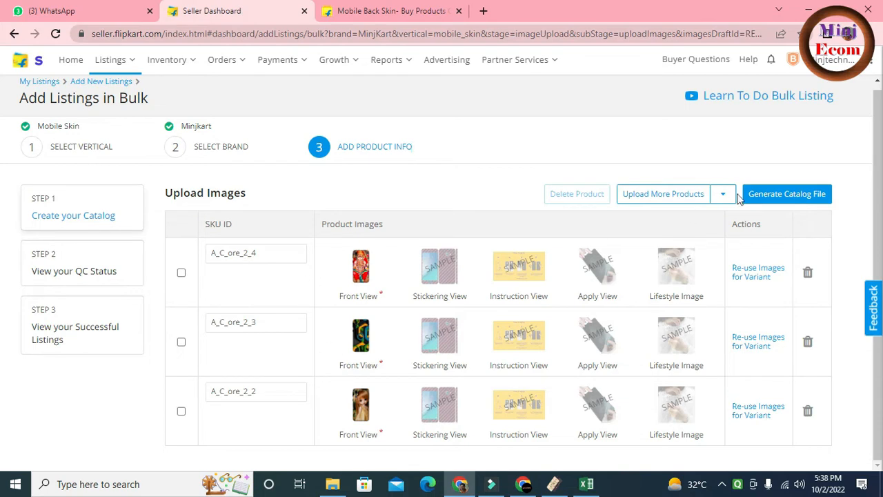
- Generate the catalog file, download the Excel template and open it in Excel
{"action": "left_click", "coordinate": [776, 193]}
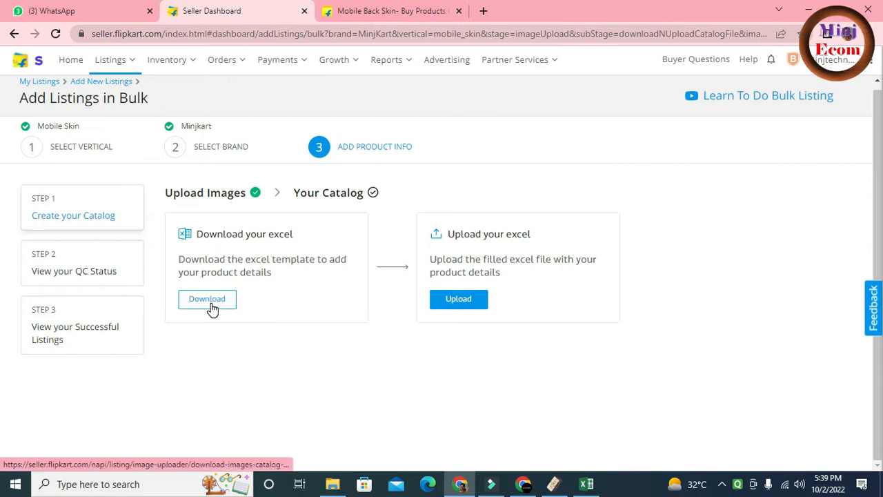
{"action": "left_click", "coordinate": [207, 299]}
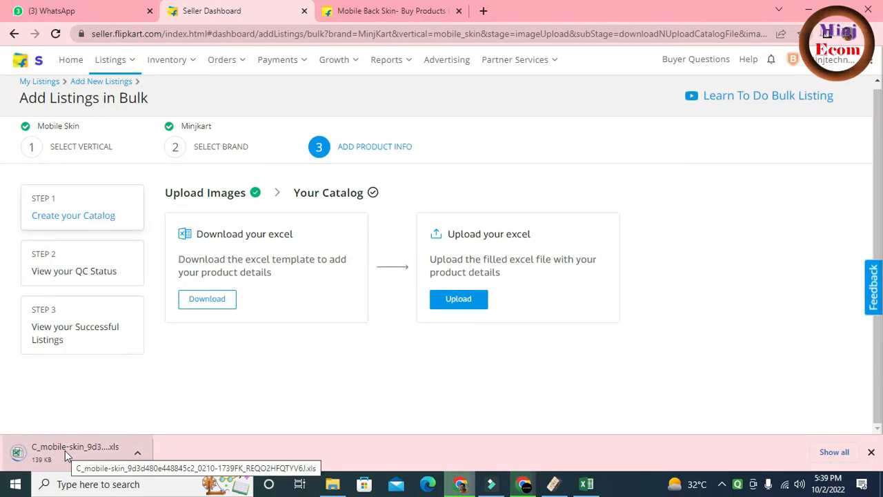
{"action": "left_click", "coordinate": [65, 451]}
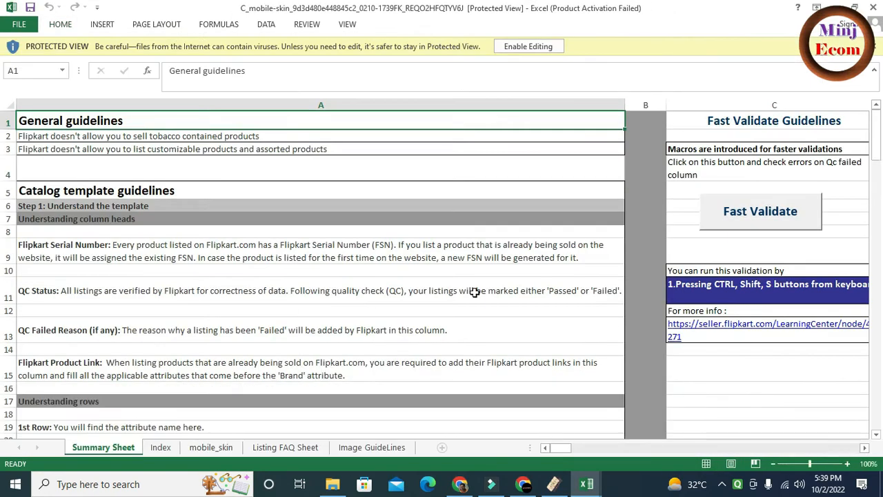
- Enable editing and macro content in the downloaded workbook and show the mobile_skin sheet
{"action": "left_click", "coordinate": [523, 46]}
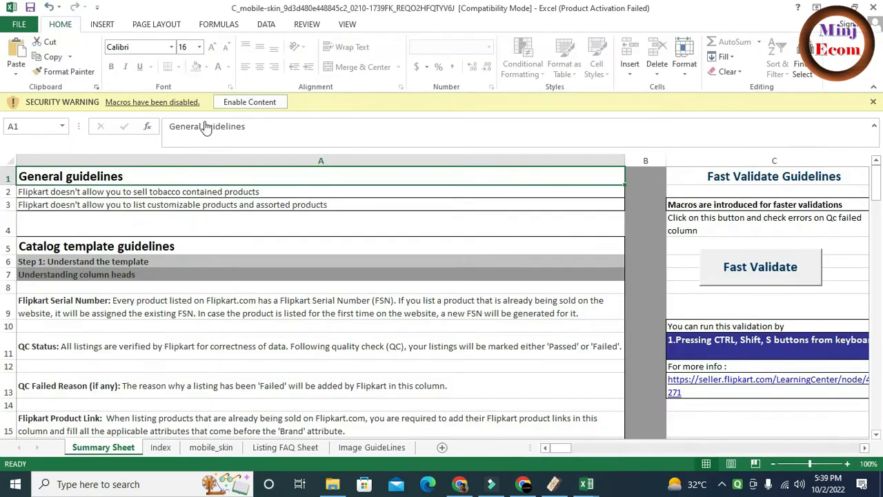
{"action": "left_click", "coordinate": [245, 103]}
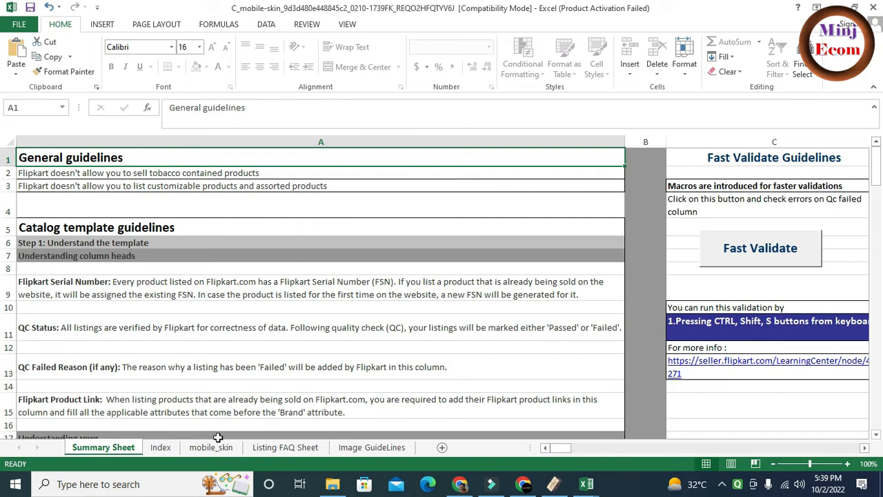
{"action": "left_click", "coordinate": [212, 447]}
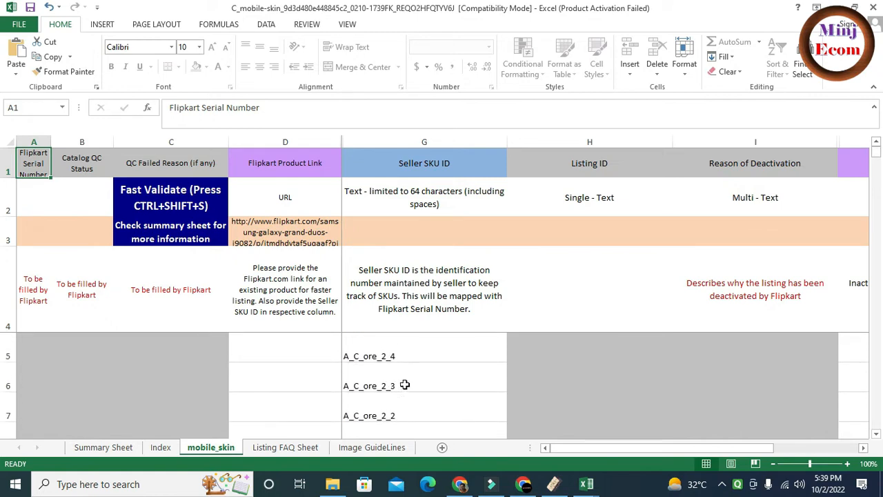
- Examine the Seller SKU ID entries in G5:G7 and the neighbouring columns to see which ones need filling in
{"action": "left_click", "coordinate": [403, 354]}
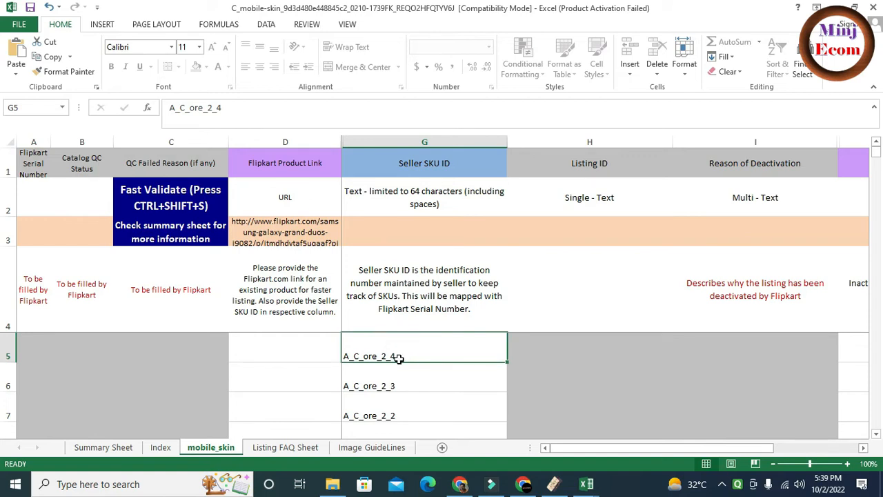
{"action": "key", "text": "shift+Down"}
{"action": "key", "text": "shift+Down"}
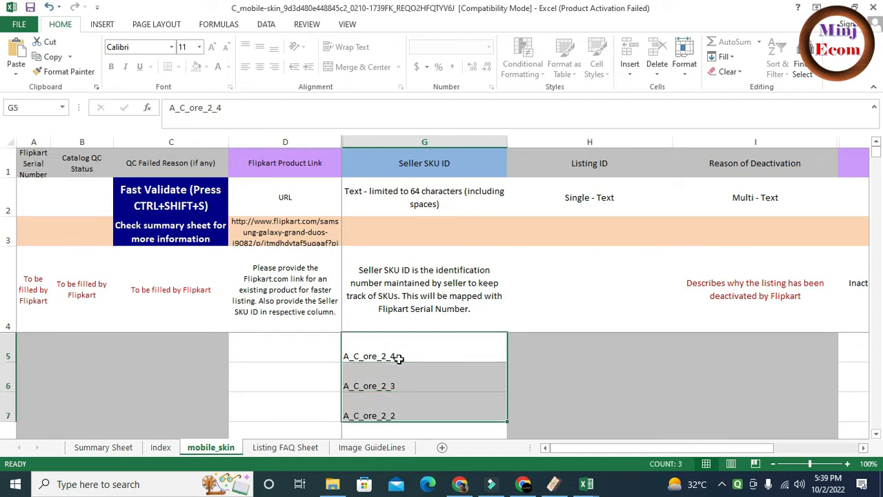
{"action": "key", "text": "Up"}
{"action": "key", "text": "Down"}
{"action": "key", "text": "shift+Down"}
{"action": "key", "text": "shift+Down"}
{"action": "key", "text": "ctrl+c"}
{"action": "key", "text": "Right"}
{"action": "key", "text": "Right"}
{"action": "key", "text": "Right"}
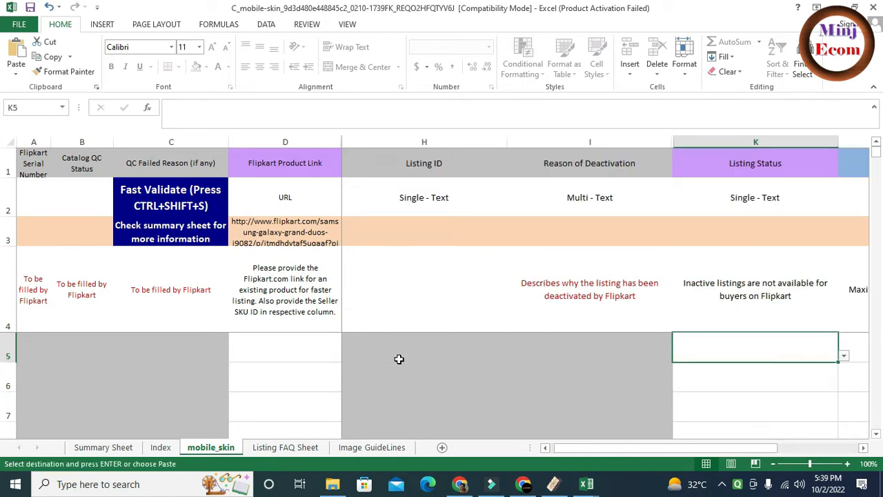
{"action": "key", "text": "Left"}
{"action": "key", "text": "Left"}
{"action": "key", "text": "Left"}
{"action": "key", "text": "Left"}
{"action": "key", "text": "Left"}
{"action": "key", "text": "Left"}
{"action": "key", "text": "Left"}
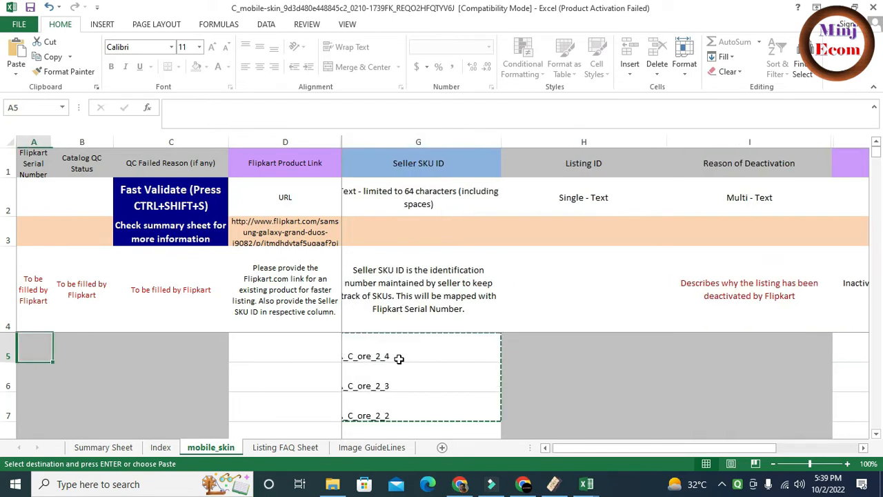
{"action": "left_click", "coordinate": [173, 353]}
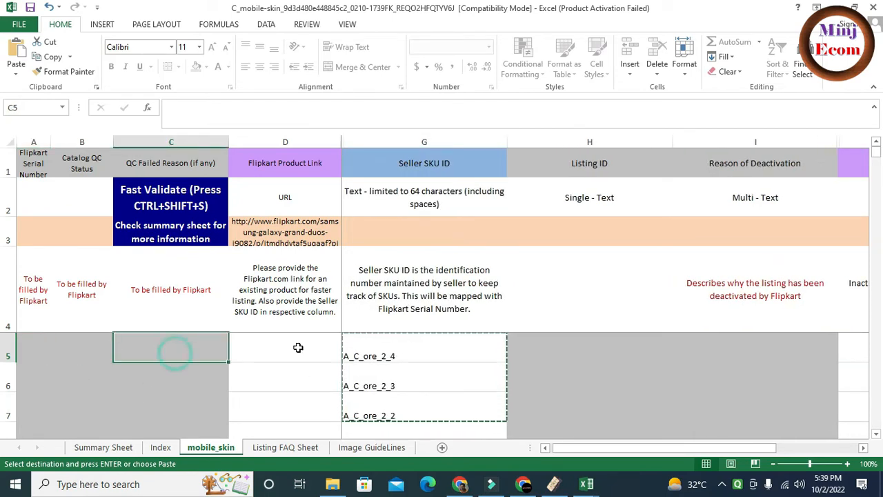
- Set the Listing Status to Active in K5 and fill it down through K7
{"action": "left_click", "coordinate": [641, 342]}
{"action": "key", "text": "Right"}
{"action": "key", "text": "Right"}
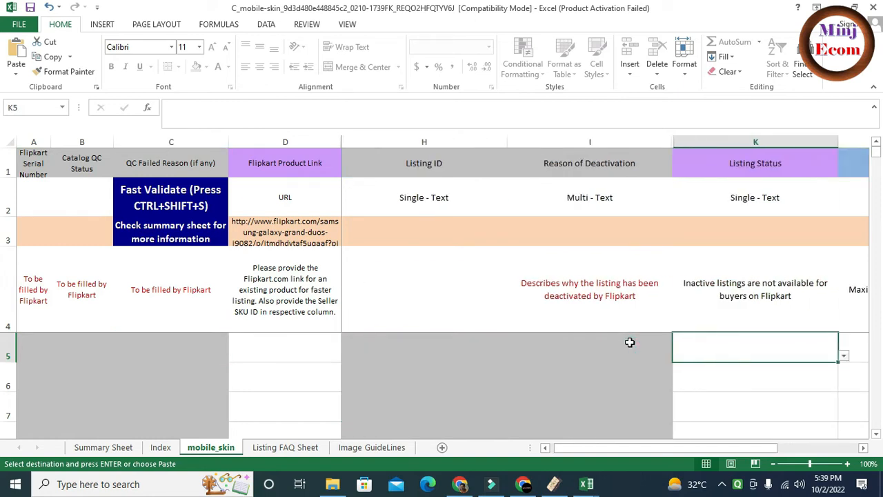
{"action": "left_click", "coordinate": [844, 355]}
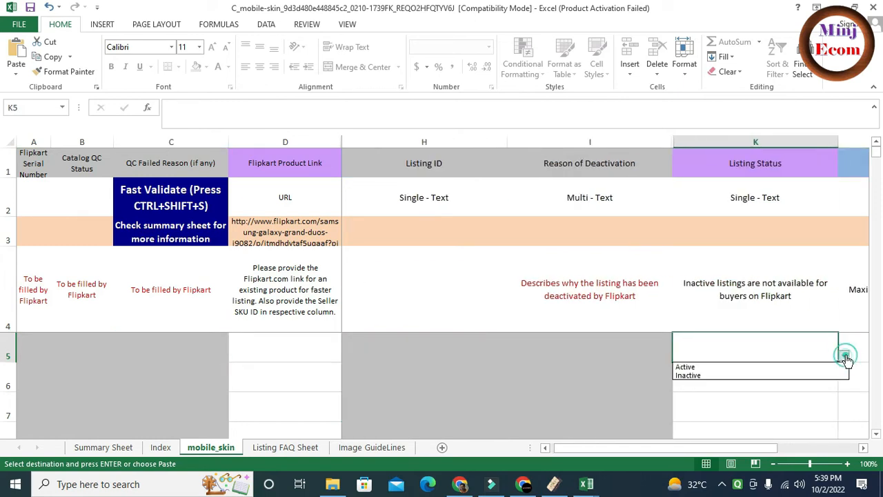
{"action": "left_click", "coordinate": [742, 368]}
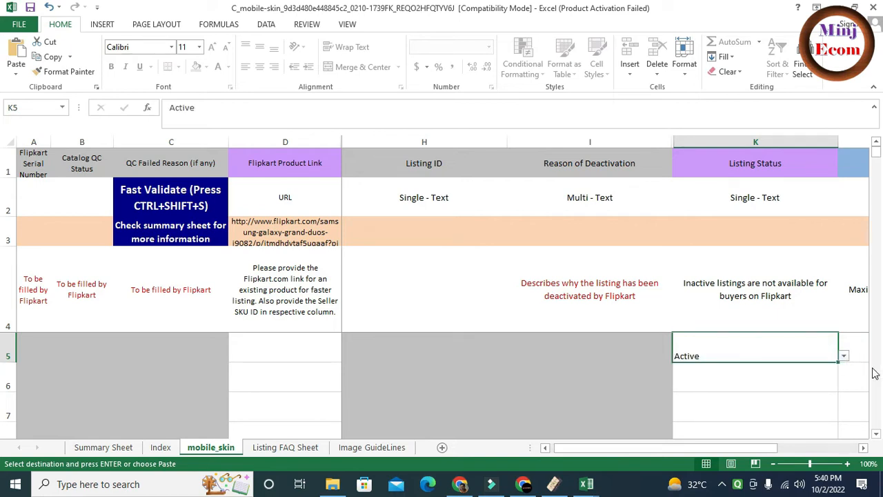
{"action": "key", "text": "shift+Down"}
{"action": "key", "text": "shift+Down"}
{"action": "key", "text": "Return"}
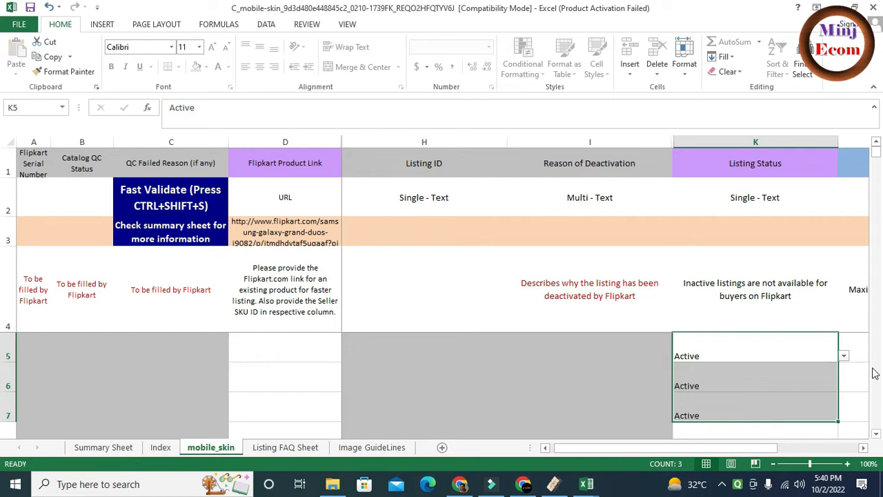
{"action": "key", "text": "Up"}
{"action": "key", "text": "Down"}
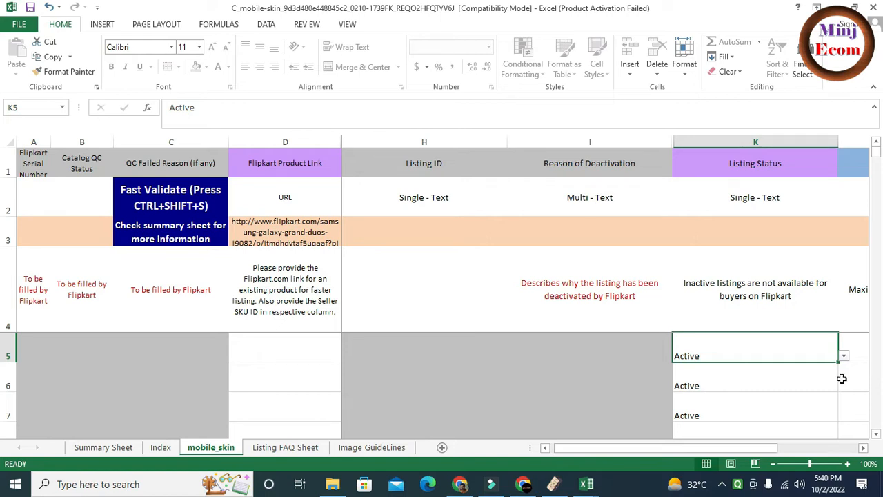
{"action": "key", "text": "Down"}
{"action": "key", "text": "Up"}
{"action": "key", "text": "shift+Down"}
{"action": "key", "text": "shift+Down"}
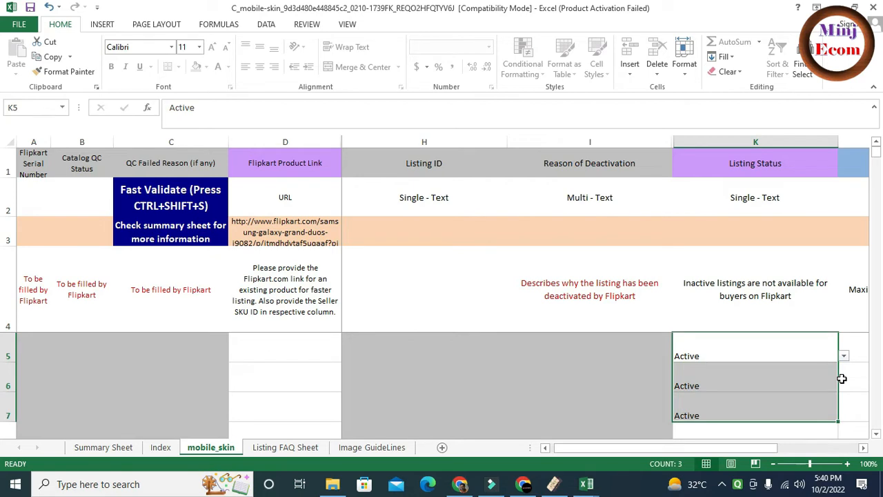
{"action": "key", "text": "Up"}
- Enter an MRP of 499 and a selling price of 249 for the product in row 5
{"action": "key", "text": "Right"}
{"action": "key", "text": "Down"}
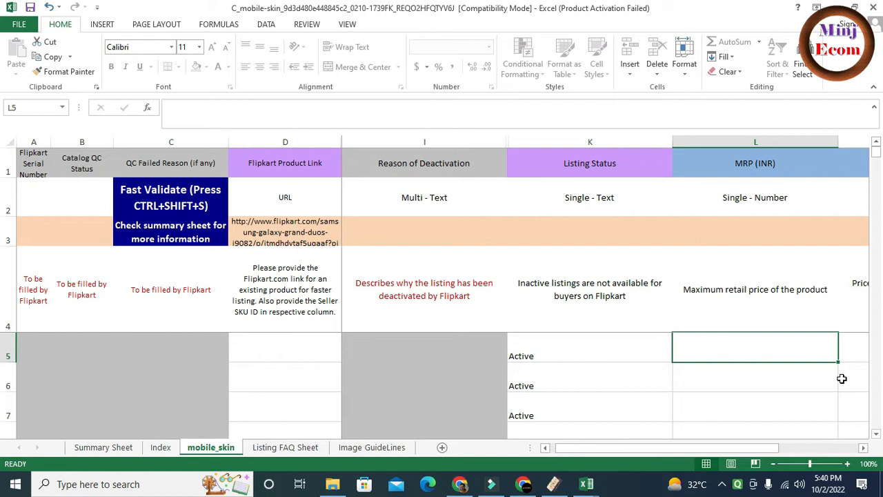
{"action": "type", "text": "499"}
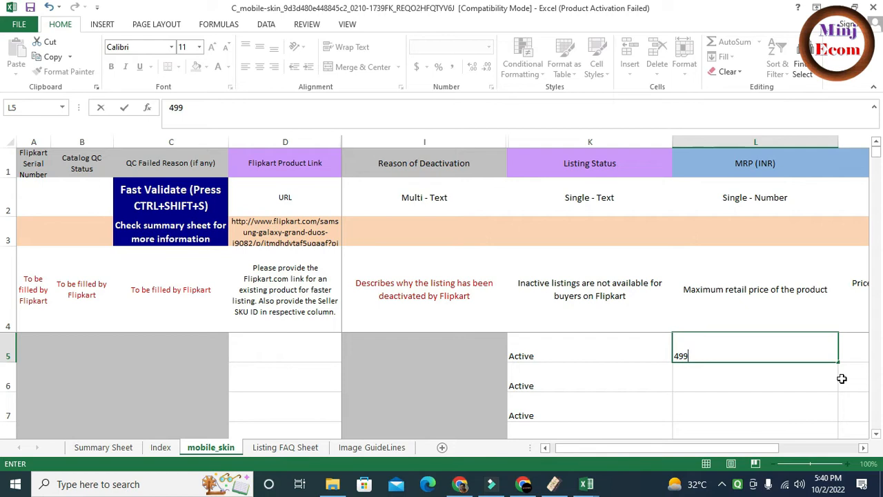
{"action": "key", "text": "Tab"}
{"action": "type", "text": "249"}
- Fill the MRP and selling price from row 5 down to rows 6 and 7
{"action": "key", "text": "Left"}
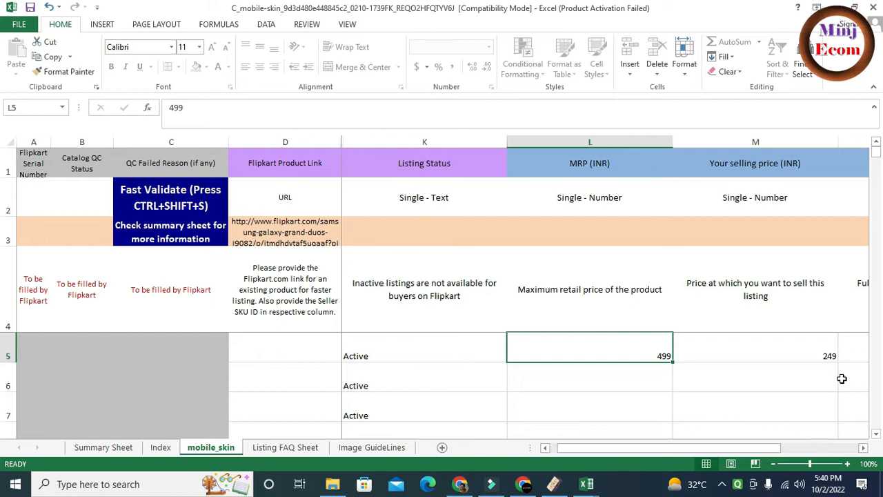
{"action": "key", "text": "shift+Right"}
{"action": "key", "text": "shift+Down"}
{"action": "key", "text": "shift+Down"}
{"action": "key", "text": "ctrl+d"}
{"action": "key", "text": "Up"}
{"action": "key", "text": "Down"}
- Set Fullfilment by to Seller in N5 and fill it down through N7
{"action": "key", "text": "Right"}
{"action": "key", "text": "Right"}
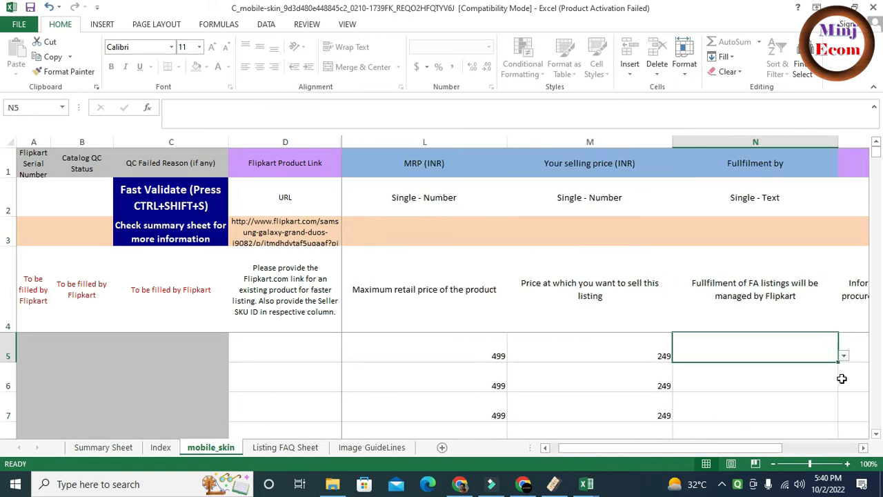
{"action": "key", "text": "Left"}
{"action": "key", "text": "Right"}
{"action": "left_click", "coordinate": [637, 357]}
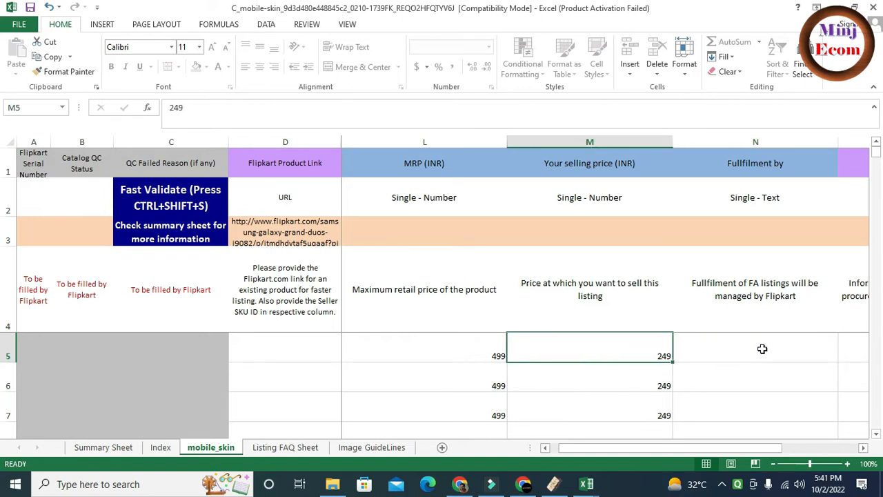
{"action": "left_click", "coordinate": [761, 348]}
{"action": "left_click", "coordinate": [844, 354]}
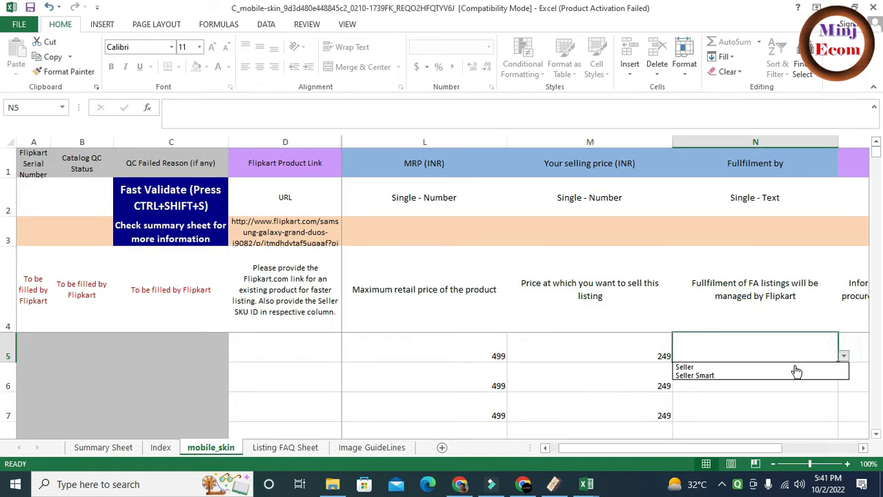
{"action": "left_click", "coordinate": [704, 368]}
{"action": "left_click_drag", "start_coordinate": [816, 372], "coordinate": [816, 375]}
{"action": "key", "text": "ctrl+d"}
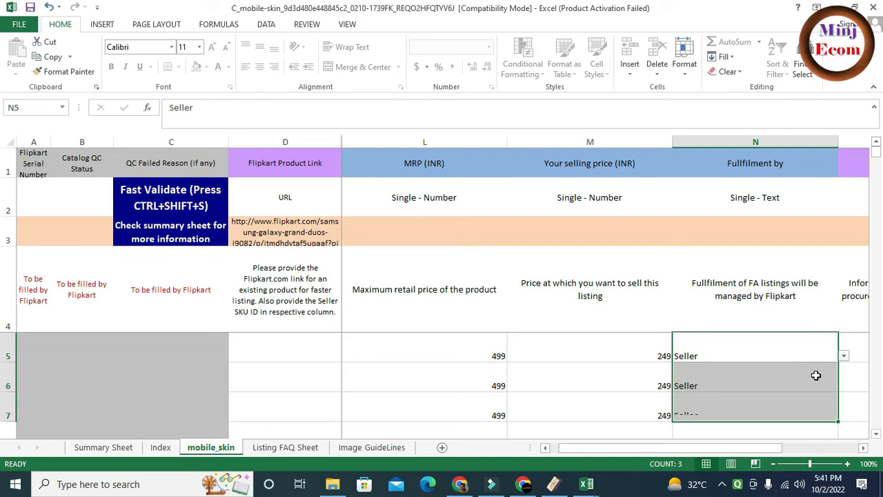
- Set the Procurement type to express in O5 and fill it down through O7
{"action": "key", "text": "Right"}
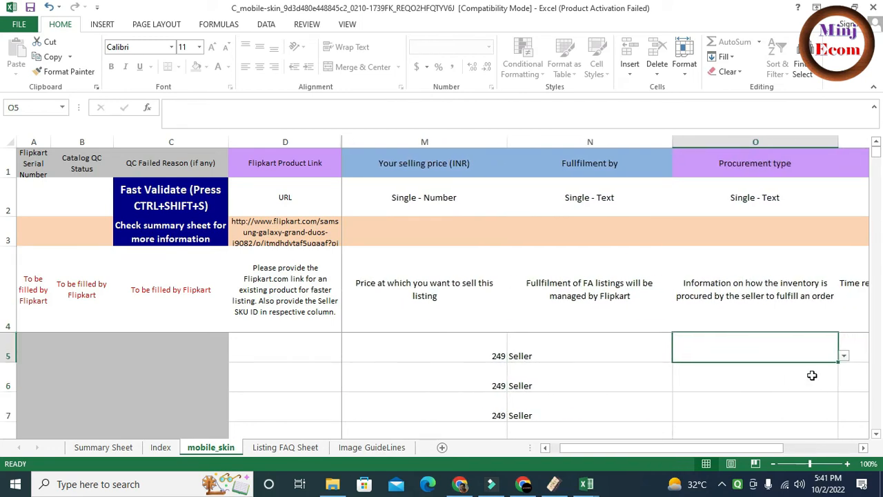
{"action": "left_click", "coordinate": [844, 360]}
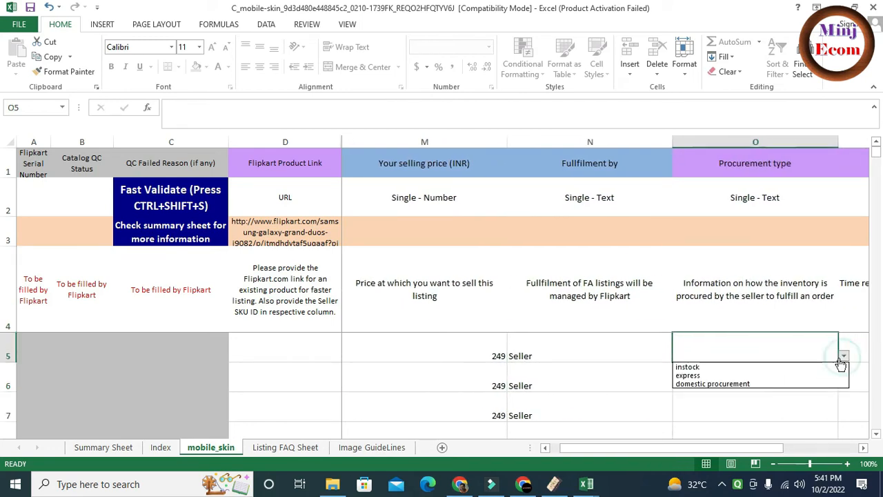
{"action": "left_click", "coordinate": [714, 376]}
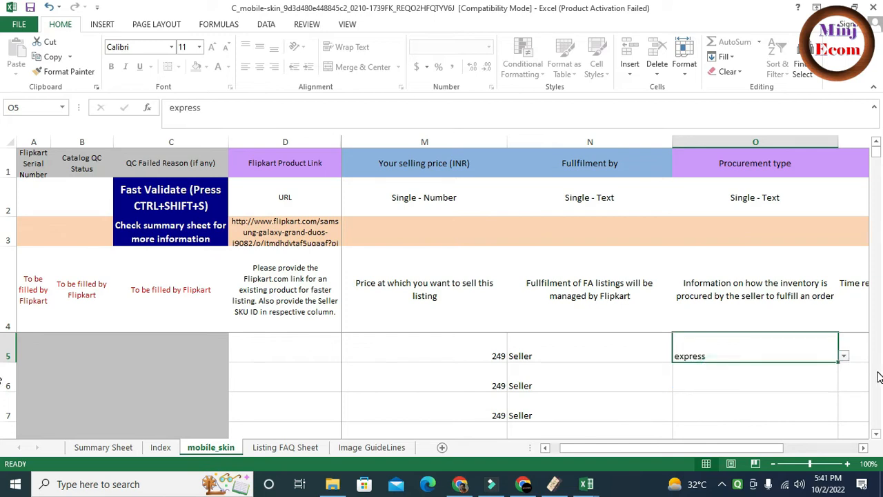
{"action": "key", "text": "shift+Down"}
{"action": "key", "text": "shift+Down"}
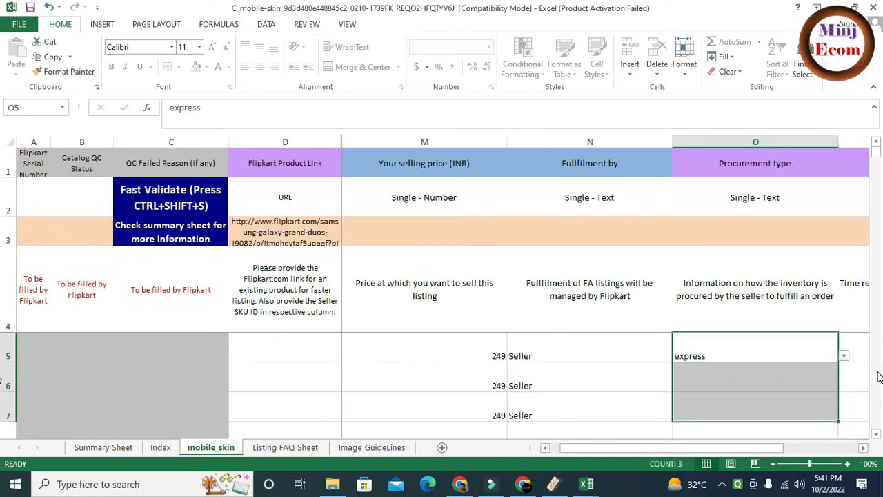
{"action": "key", "text": "ctrl+d"}
{"action": "key", "text": "Up"}
{"action": "key", "text": "Down"}
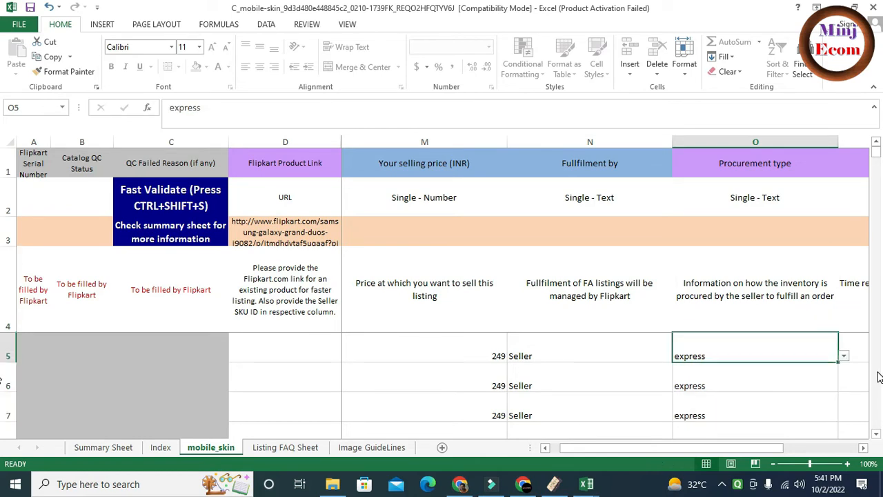
- Enter a Procurement SLA of 2 days in P5
{"action": "key", "text": "Right"}
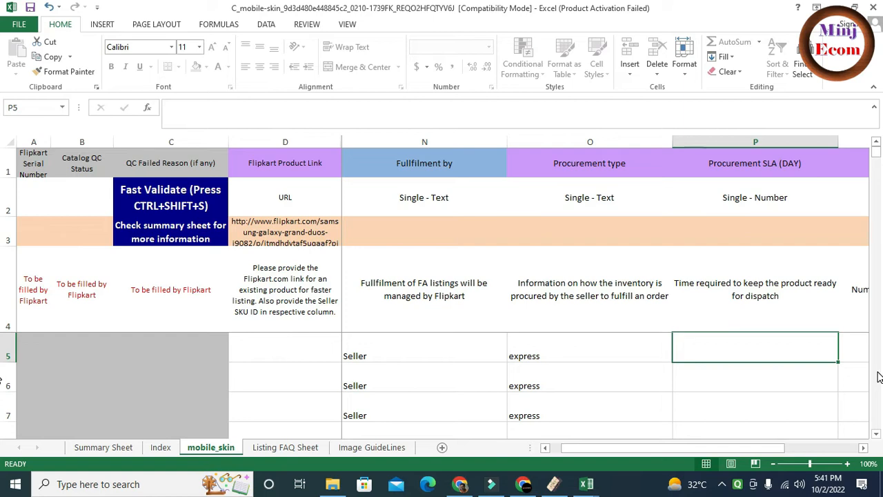
{"action": "key", "text": "Left"}
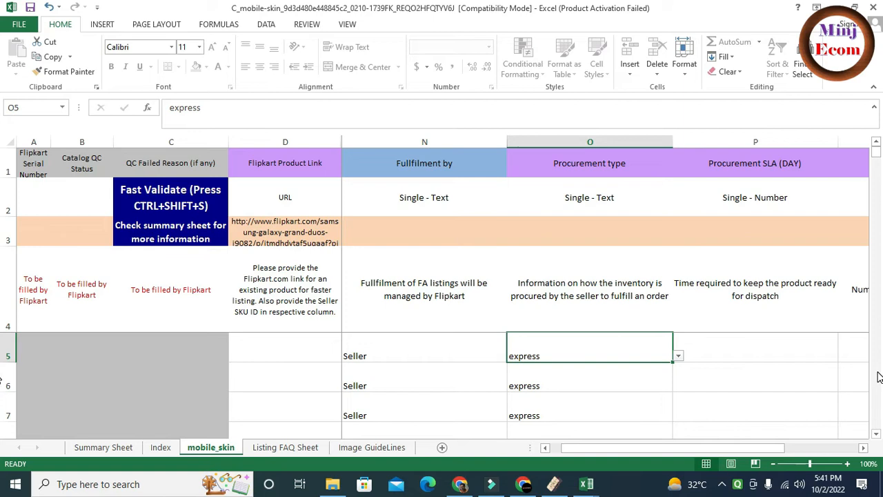
{"action": "key", "text": "Right"}
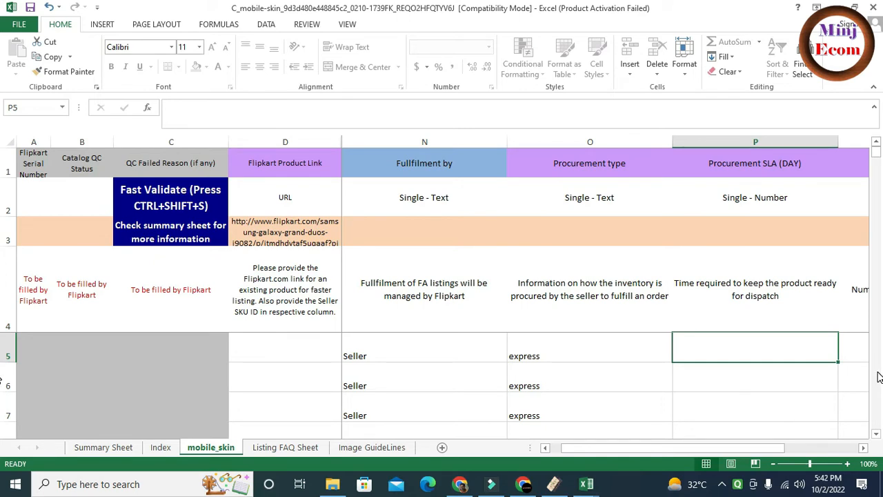
{"action": "type", "text": "2"}
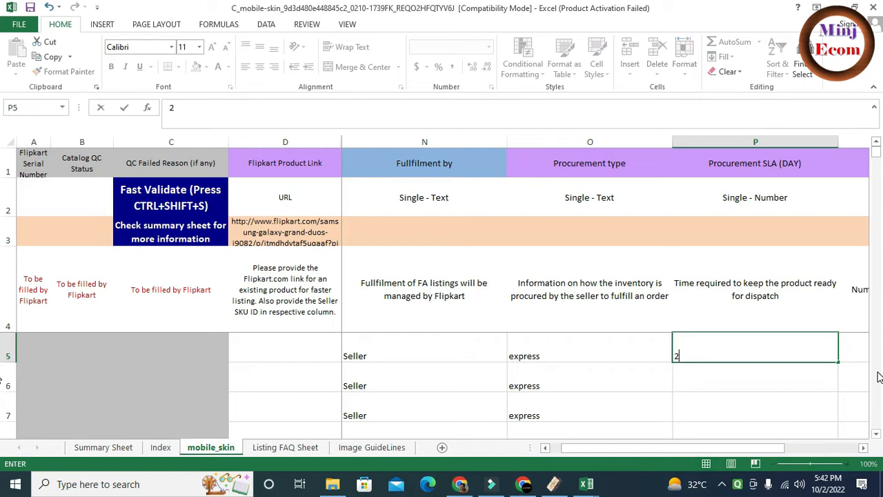
{"action": "key", "text": "Return"}
{"action": "key", "text": "Up"}
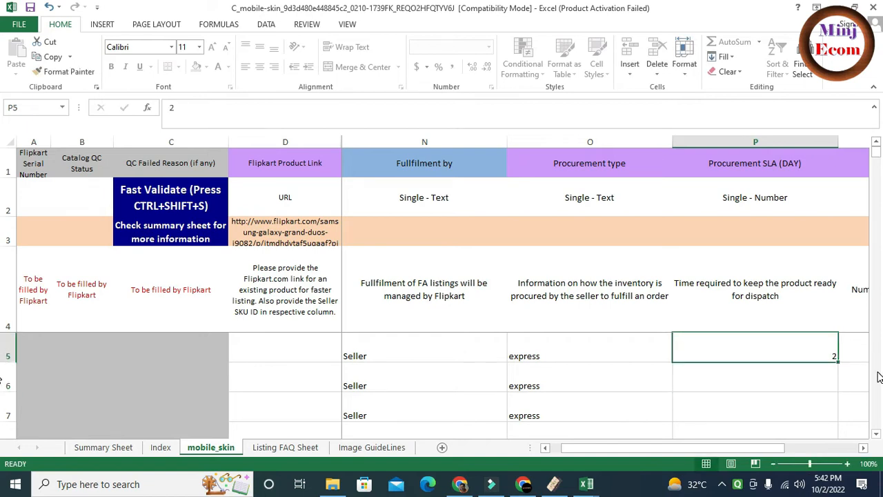
- Set the Procurement SLA to 1 day in P5 and fill it down through P7
{"action": "type", "text": "1"}
{"action": "key", "text": "Return"}
{"action": "key", "text": "Up"}
{"action": "key", "text": "shift+Down"}
{"action": "key", "text": "shift+Down"}
{"action": "key", "text": "ctrl+d"}
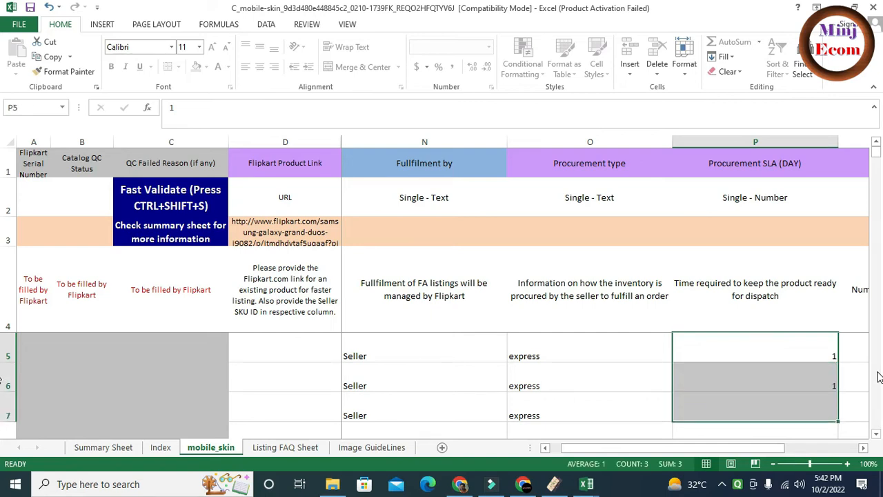
{"action": "key", "text": "Up"}
{"action": "key", "text": "Down"}
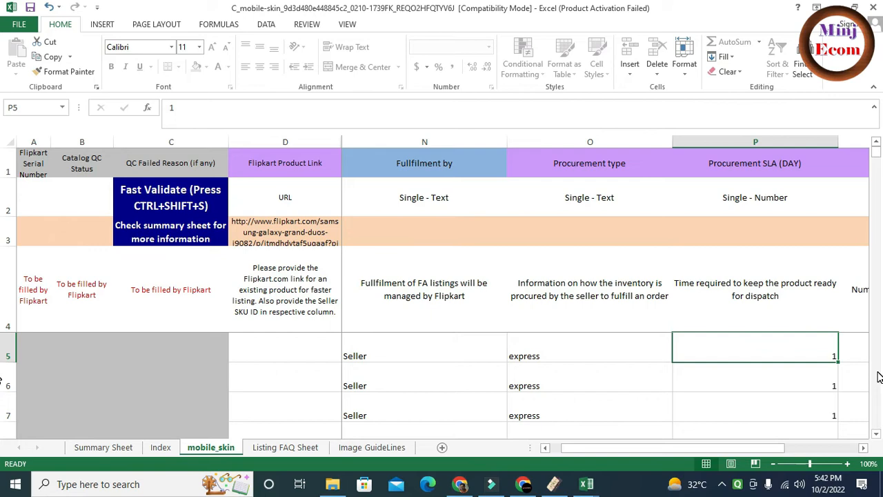
- Enter a Stock of 1000 in Q5 and fill it down through Q7
{"action": "key", "text": "Right"}
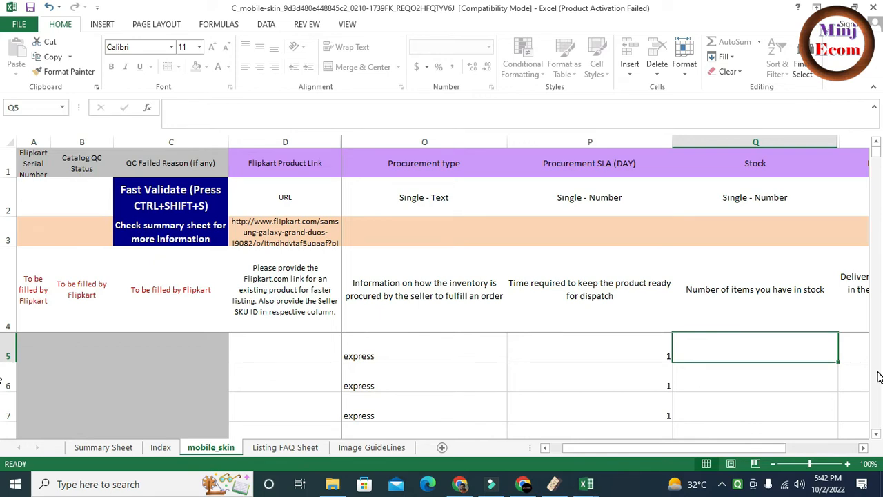
{"action": "type", "text": "1000"}
{"action": "key", "text": "Return"}
{"action": "key", "text": "Up"}
{"action": "key", "text": "shift+Down"}
{"action": "key", "text": "shift+Down"}
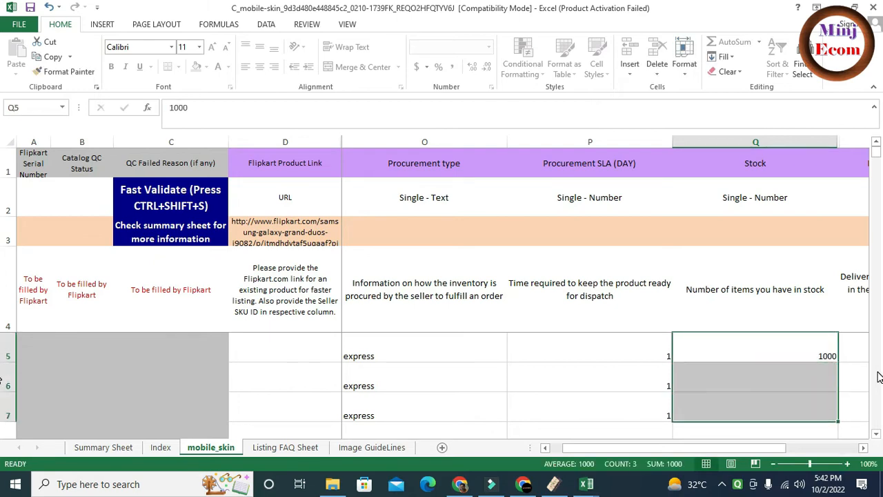
{"action": "key", "text": "ctrl+d"}
{"action": "key", "text": "Up"}
{"action": "key", "text": "Down"}
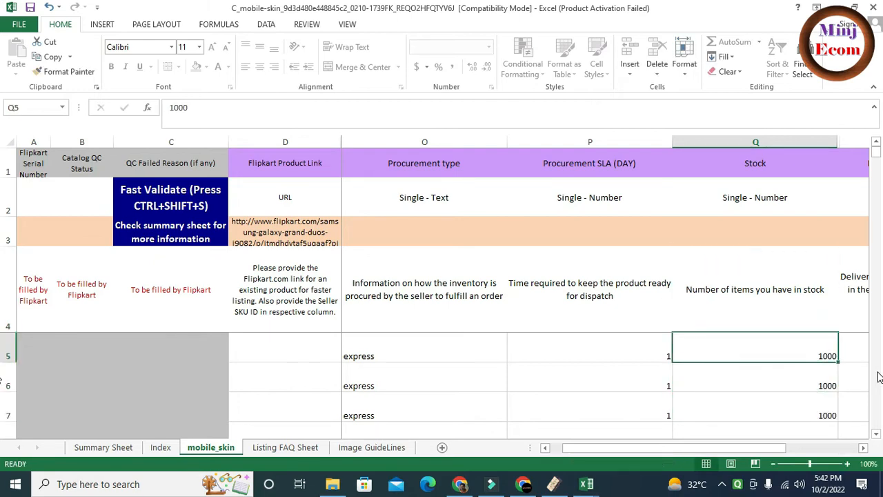
- Review the row 5 selling price, fulfilment, procurement and stock entries between columns M and S
{"action": "key", "text": "Right"}
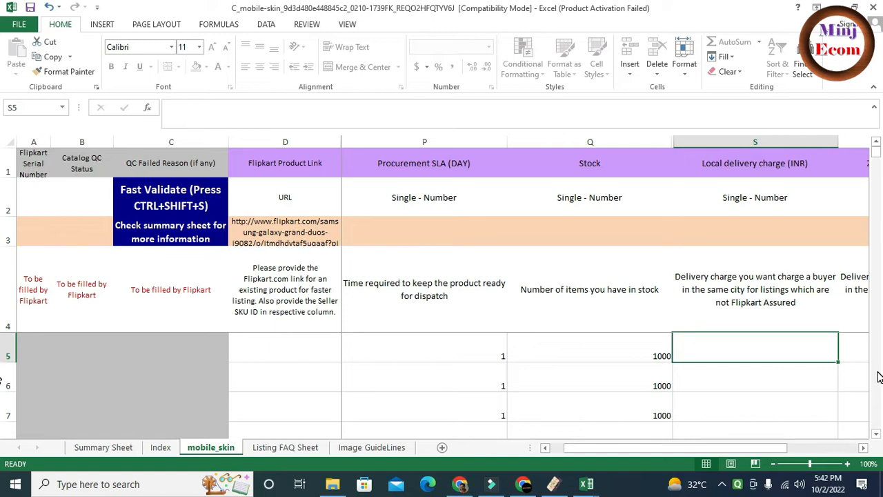
{"action": "key", "text": "Left"}
{"action": "key", "text": "Left"}
{"action": "key", "text": "Left"}
{"action": "key", "text": "Left"}
{"action": "key", "text": "Left"}
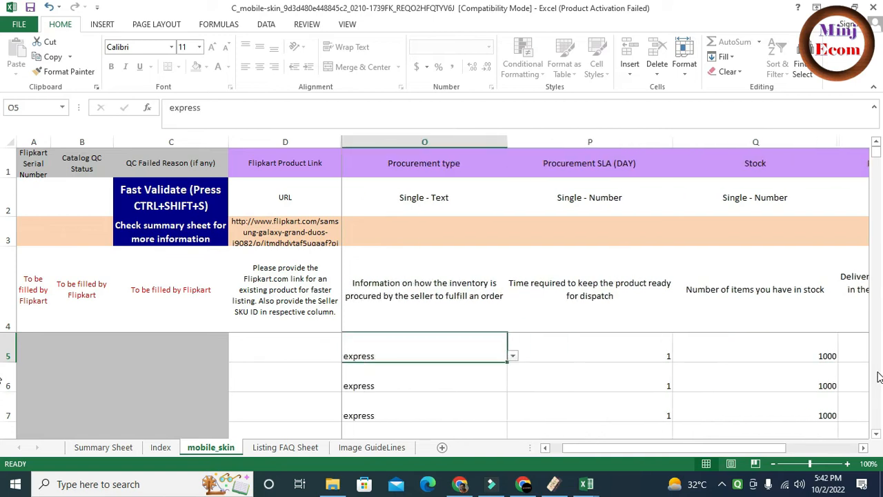
{"action": "key", "text": "Left"}
{"action": "key", "text": "Left"}
{"action": "key", "text": "Right"}
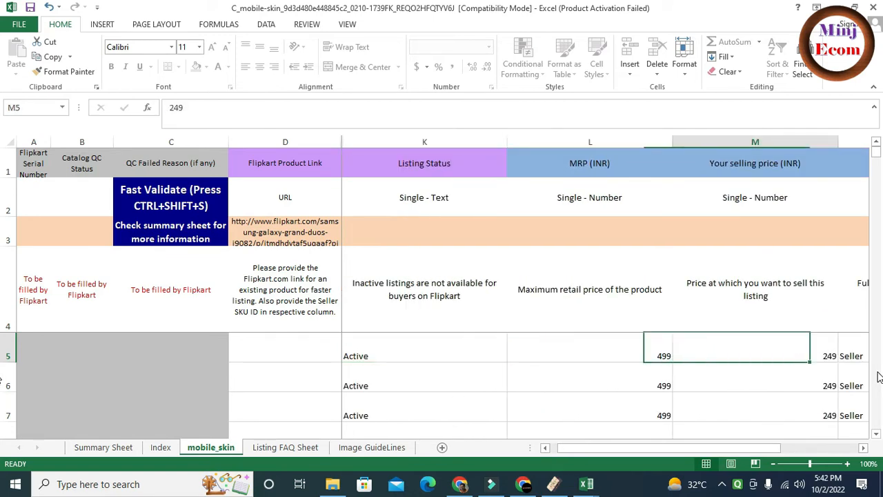
{"action": "key", "text": "Right"}
{"action": "key", "text": "Right"}
{"action": "key", "text": "Left"}
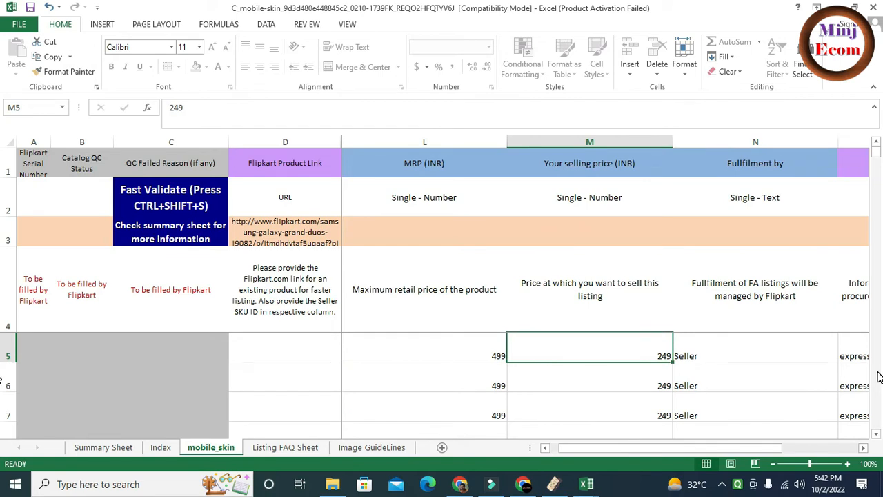
{"action": "key", "text": "Right"}
{"action": "key", "text": "Right"}
{"action": "key", "text": "Right"}
{"action": "key", "text": "Right"}
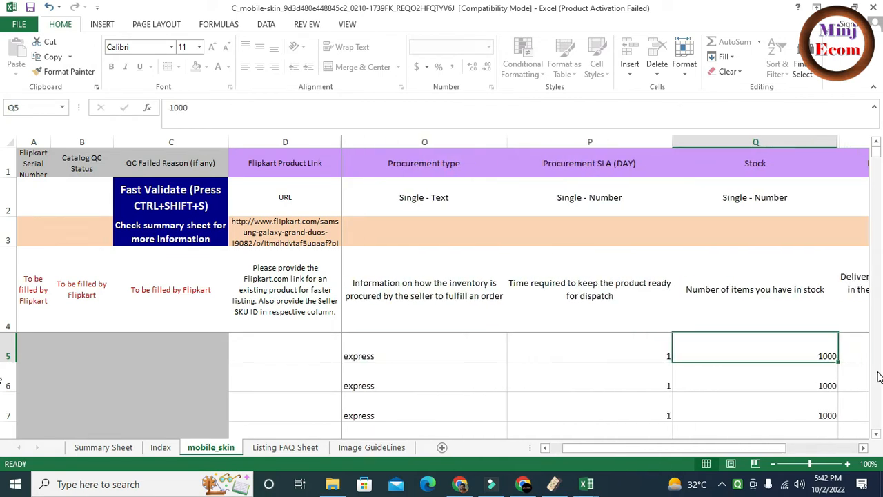
{"action": "key", "text": "Right"}
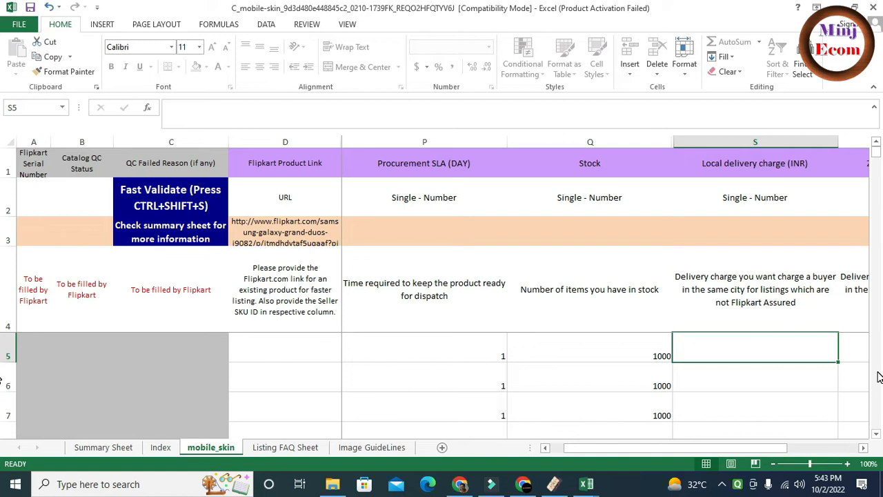
{"action": "key", "text": "Left"}
{"action": "key", "text": "Left"}
{"action": "key", "text": "Left"}
{"action": "key", "text": "Left"}
{"action": "key", "text": "Left"}
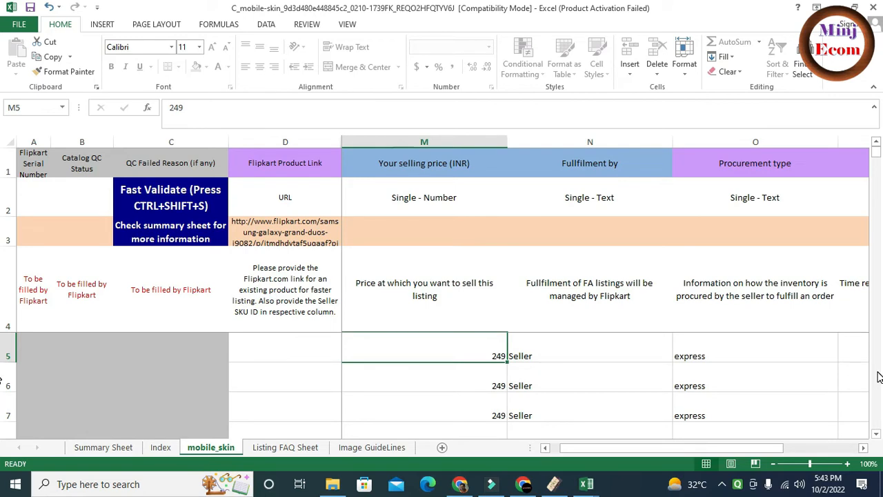
{"action": "key", "text": "Right"}
{"action": "key", "text": "Right"}
{"action": "key", "text": "Right"}
{"action": "key", "text": "Right"}
{"action": "key", "text": "Right"}
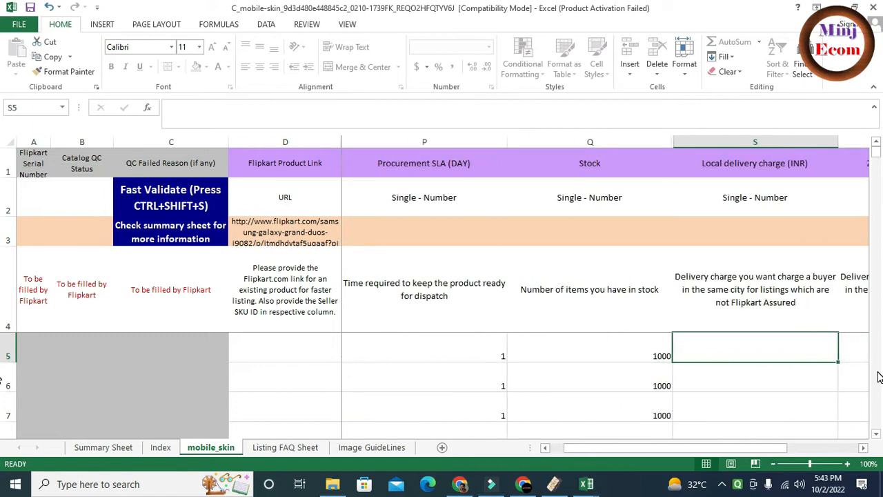
- Set the Local delivery charge to 0 in S5 and fill it down through S7
{"action": "key", "text": "Right"}
{"action": "key", "text": "Left"}
{"action": "type", "text": "0"}
{"action": "key", "text": "ctrl+Return"}
{"action": "key", "text": "Right"}
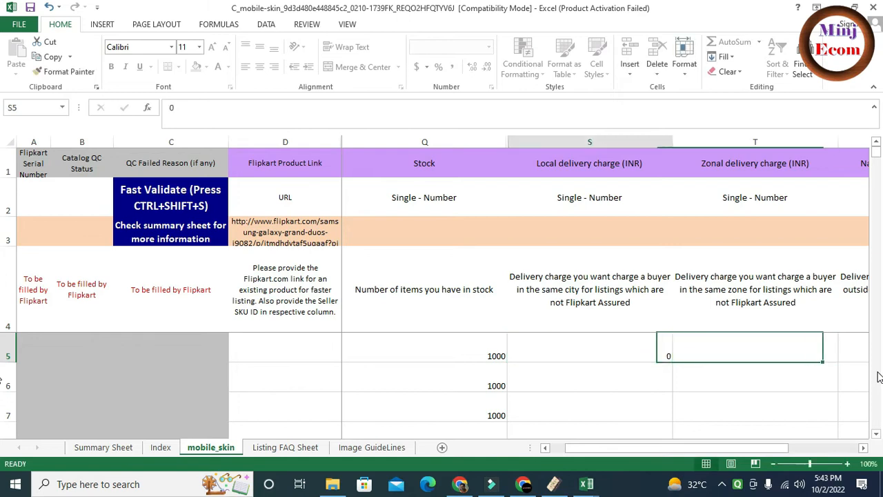
{"action": "key", "text": "Left"}
{"action": "key", "text": "shift+Down"}
{"action": "key", "text": "shift+Down"}
{"action": "key", "text": "ctrl+d"}
{"action": "key", "text": "Up"}
{"action": "key", "text": "Down"}
- Set the Zonal and National delivery charges to 0 in T5 and U5 and fill both down to row 7
{"action": "key", "text": "Right"}
{"action": "type", "text": "0"}
{"action": "key", "text": "ctrl+Return"}
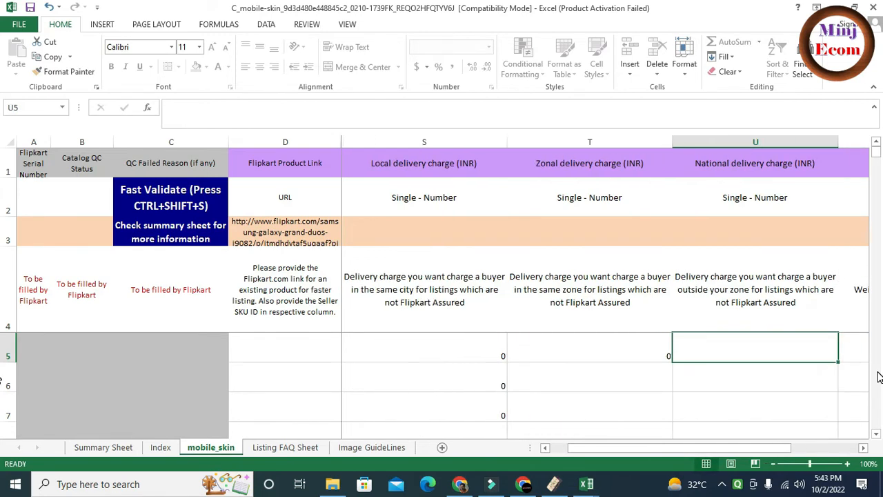
{"action": "type", "text": "0"}
{"action": "key", "text": "Left"}
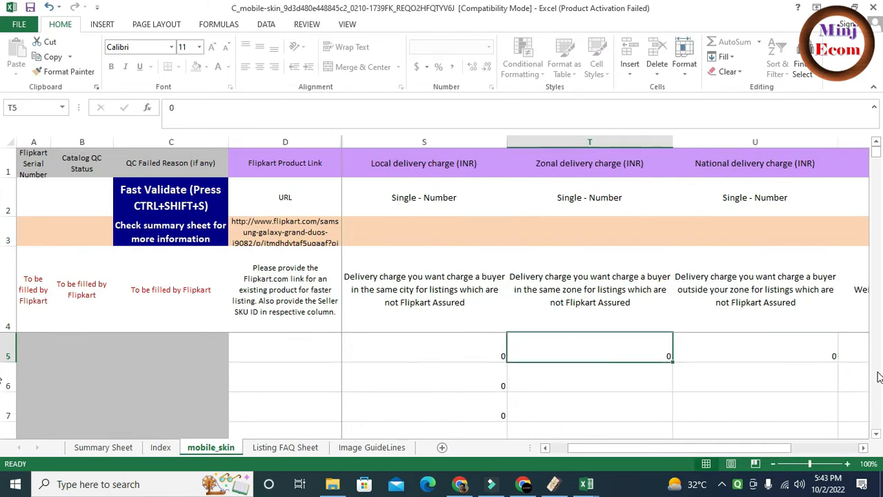
{"action": "key", "text": "shift+Right"}
{"action": "key", "text": "shift+Down"}
{"action": "key", "text": "shift+Down"}
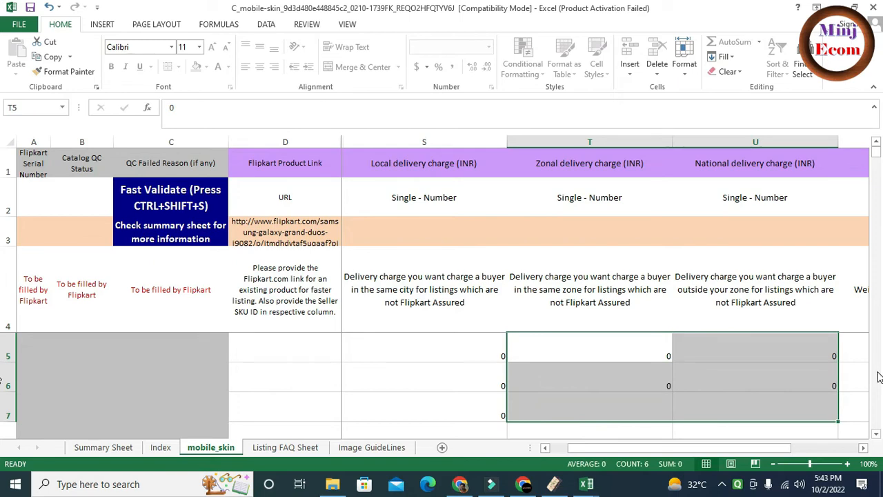
{"action": "key", "text": "ctrl+d"}
{"action": "key", "text": "Up"}
{"action": "key", "text": "Down"}
- Enter a Package Weight of 0.200 kg in V5 and fill it down through V7
{"action": "key", "text": "Right"}
{"action": "key", "text": "Right"}
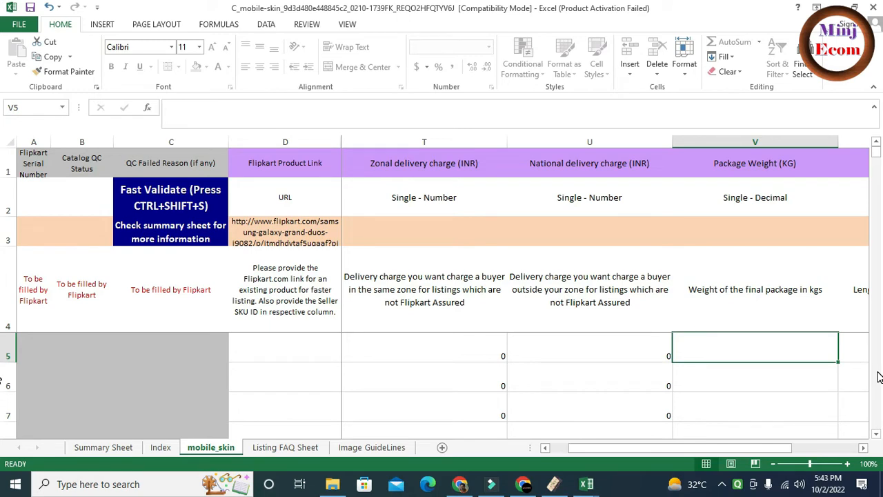
{"action": "key", "text": "Right"}
{"action": "key", "text": "Left"}
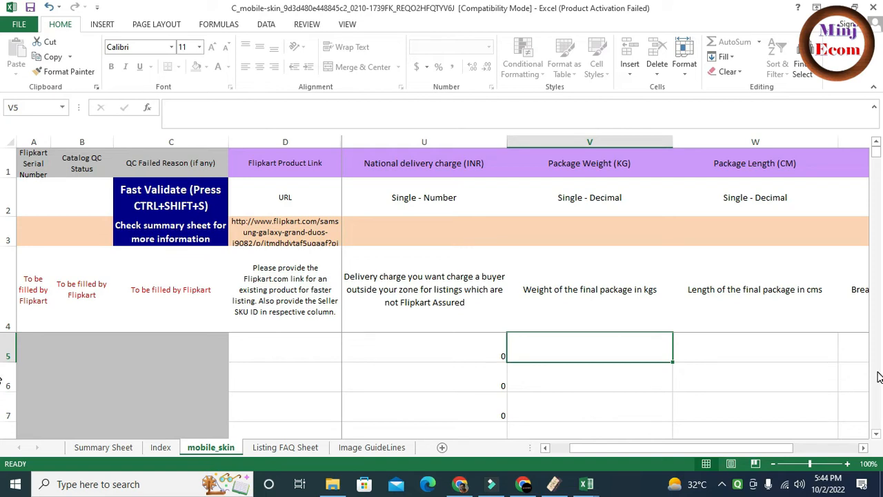
{"action": "type", "text": "0."}
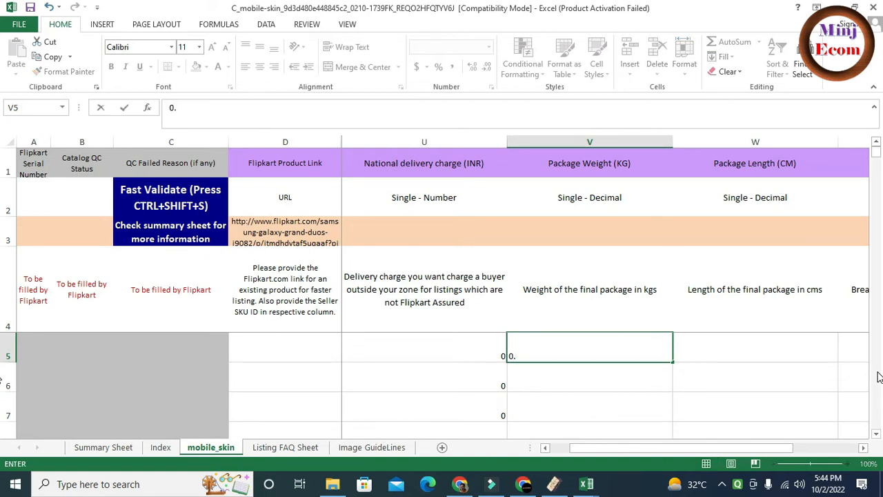
{"action": "type", "text": "200"}
{"action": "key", "text": "Tab"}
{"action": "key", "text": "Left"}
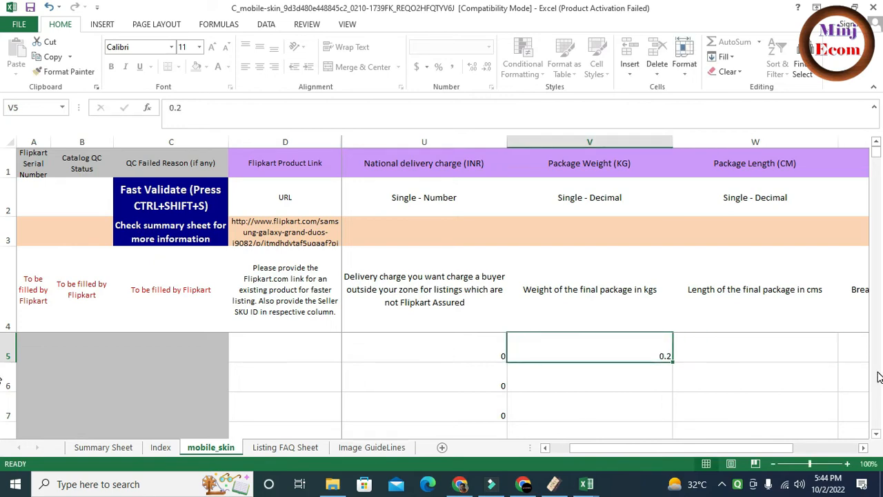
{"action": "key", "text": "shift+Down"}
{"action": "key", "text": "shift+Down"}
{"action": "key", "text": "ctrl+d"}
{"action": "key", "text": "Up"}
{"action": "key", "text": "Down"}
- Enter the row 5 package dimensions: length 19 cm, breadth 15 cm and height 3 cm
{"action": "key", "text": "Right"}
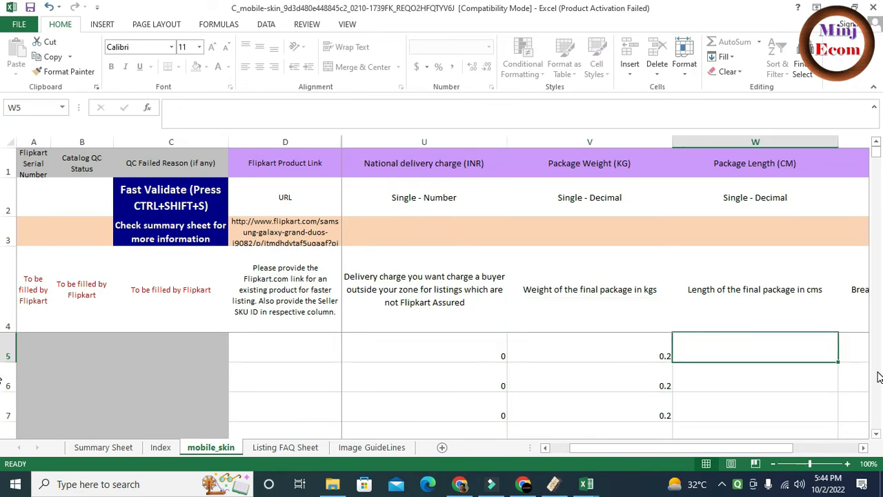
{"action": "type", "text": "19"}
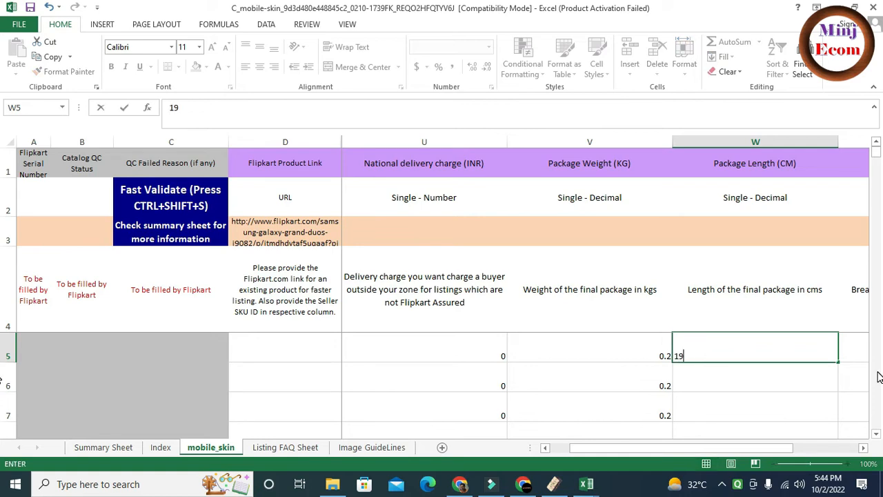
{"action": "key", "text": "Tab"}
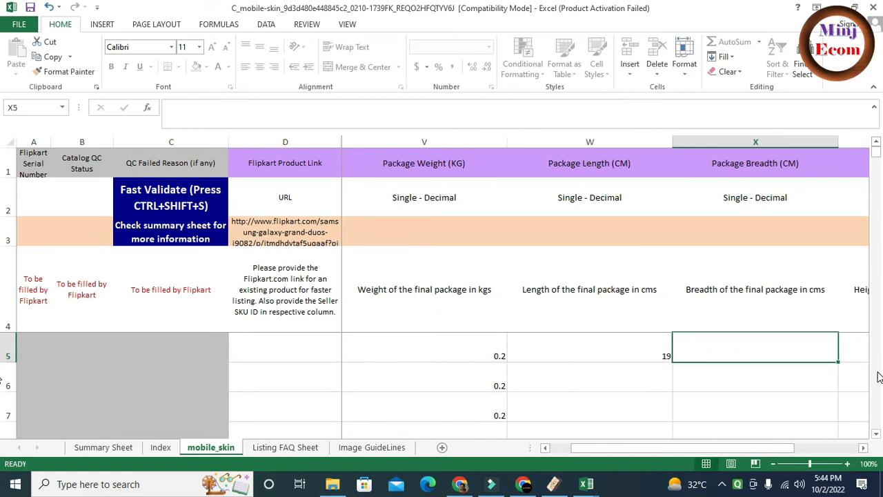
{"action": "type", "text": "15"}
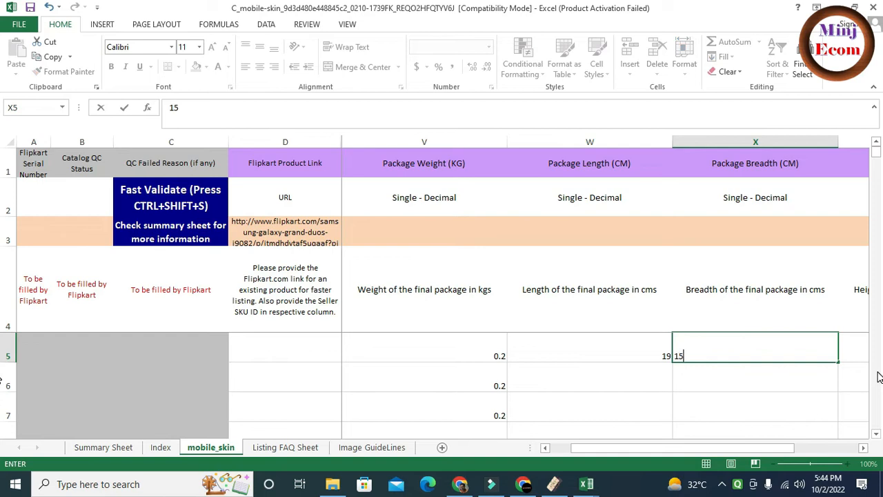
{"action": "key", "text": "Tab"}
{"action": "type", "text": "3"}
{"action": "key", "text": "Tab"}
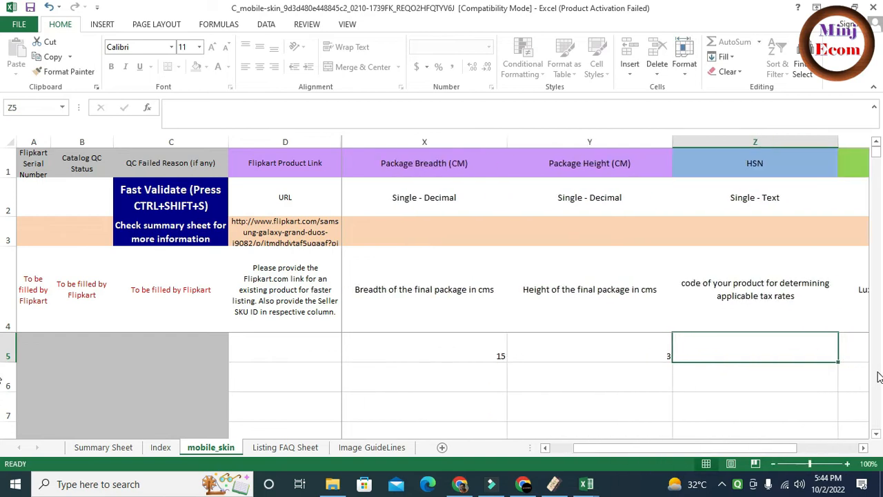
- Fill the package length, breadth and height from row 5 down to rows 6 and 7
{"action": "key", "text": "Left"}
{"action": "key", "text": "shift+Left"}
{"action": "key", "text": "shift+Left"}
{"action": "key", "text": "shift+Down"}
{"action": "key", "text": "shift+Down"}
{"action": "key", "text": "ctrl+d"}
{"action": "key", "text": "Up"}
{"action": "key", "text": "Down"}
- Enter the HSN code 42023190 in Z5 and fill it down through Z7
{"action": "key", "text": "Tab"}
{"action": "type", "text": "42023190"}
{"action": "key", "text": "Tab"}
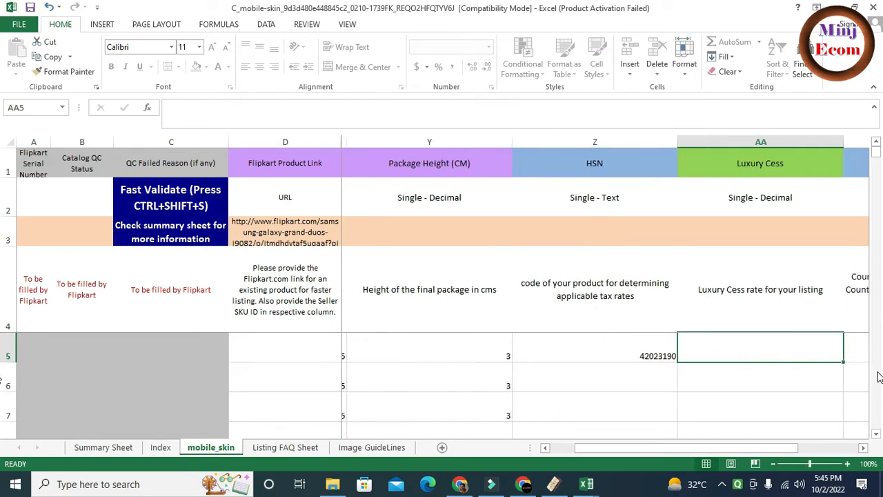
{"action": "key", "text": "Left"}
{"action": "key", "text": "shift+Down"}
{"action": "key", "text": "shift+Down"}
{"action": "key", "text": "ctrl+d"}
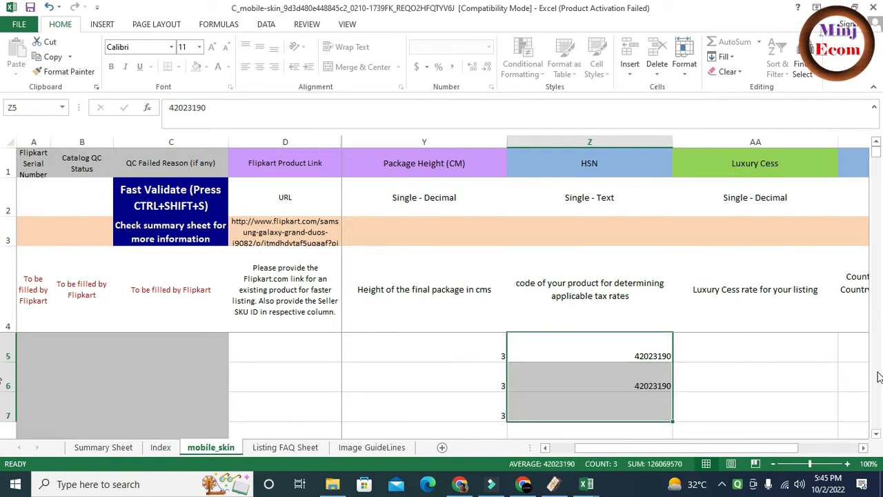
{"action": "key", "text": "Up"}
{"action": "key", "text": "Down"}
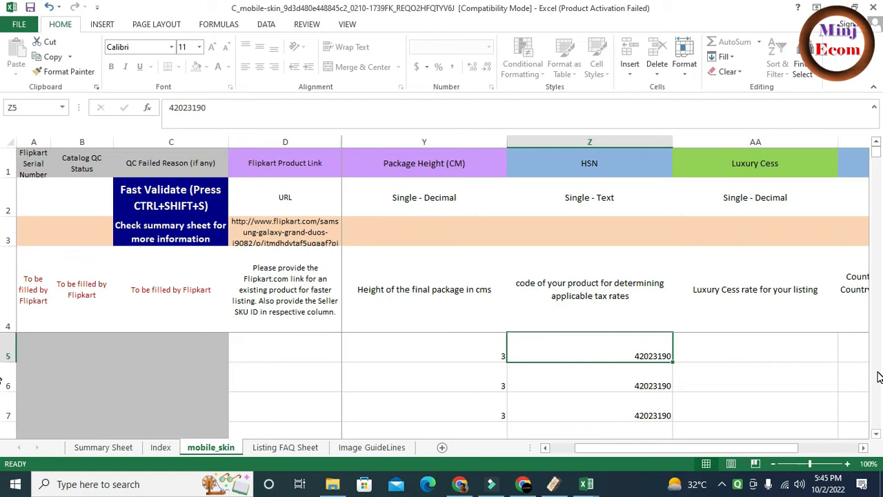
- Choose India as the Country of Origin in AB5 and fill it down through AB7
{"action": "key", "text": "Right"}
{"action": "key", "text": "Right"}
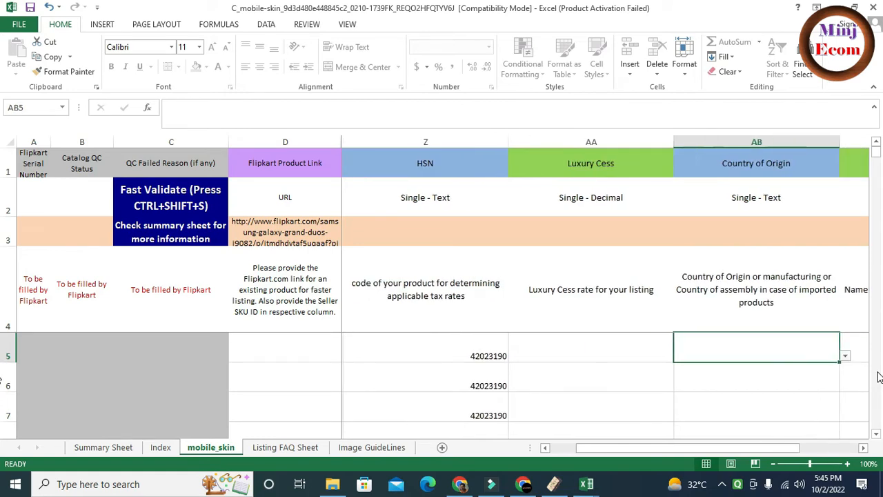
{"action": "key", "text": "Left"}
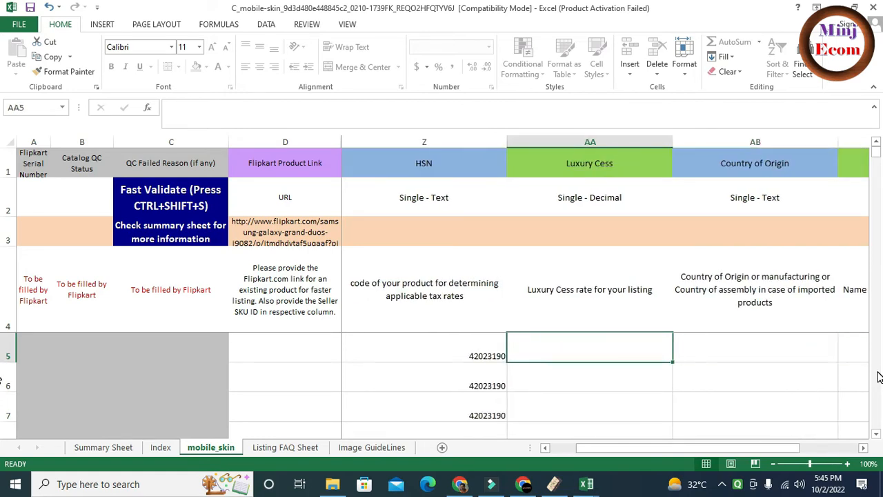
{"action": "key", "text": "Right"}
{"action": "key", "text": "shift+Down"}
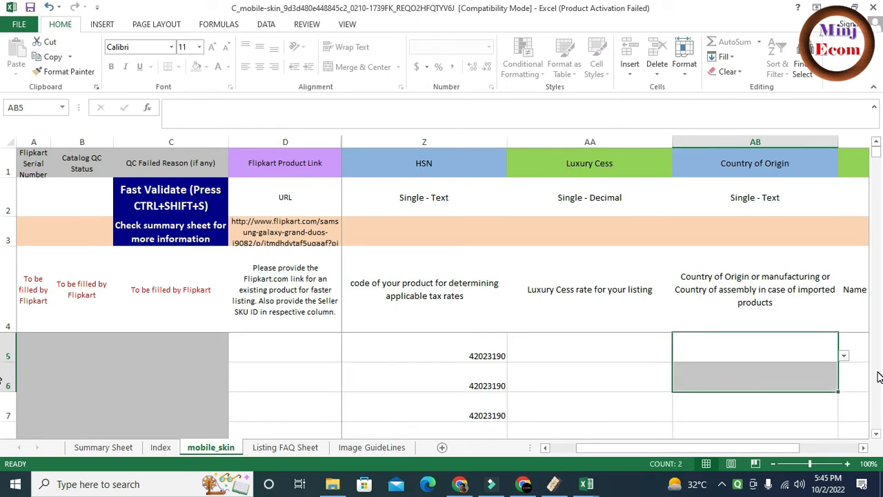
{"action": "left_click", "coordinate": [843, 355]}
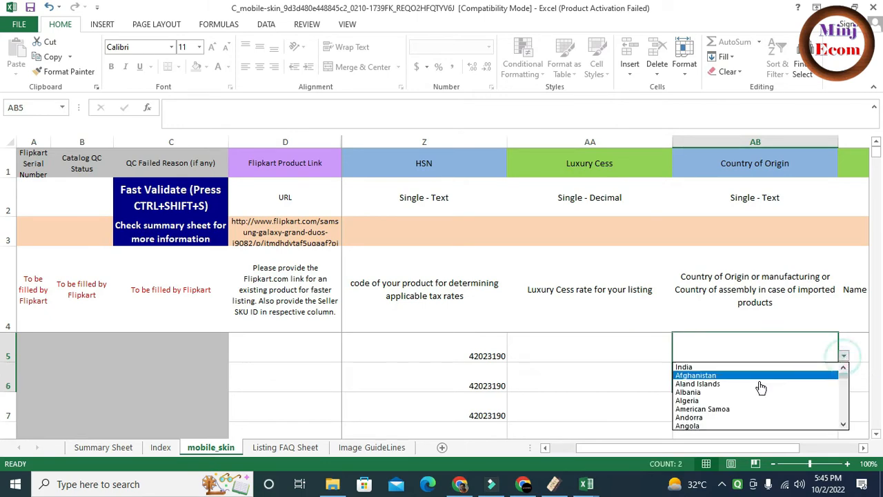
{"action": "left_click", "coordinate": [704, 367]}
{"action": "key", "text": "shift+Down"}
{"action": "key", "text": "shift+Down"}
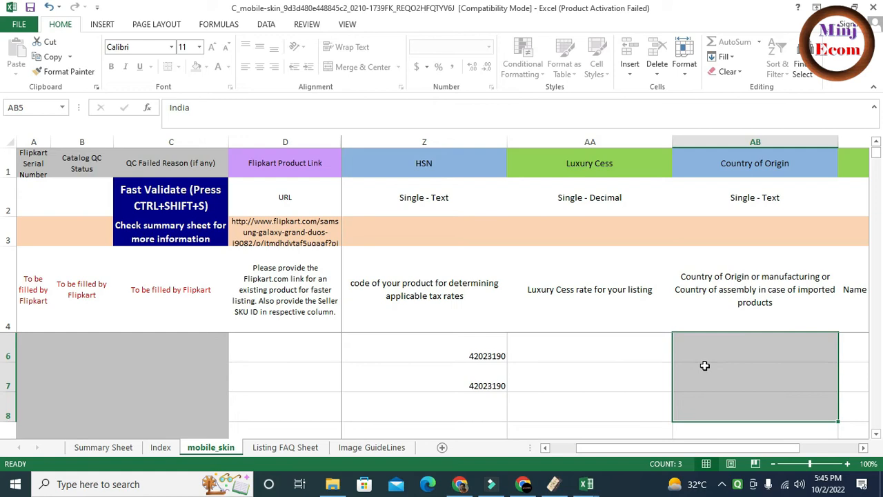
{"action": "key", "text": "shift+Up"}
{"action": "key", "text": "ctrl+d"}
- Enter "Minjkart by Minj technolgy" as the Manufacturer Details in AC5
{"action": "key", "text": "Right"}
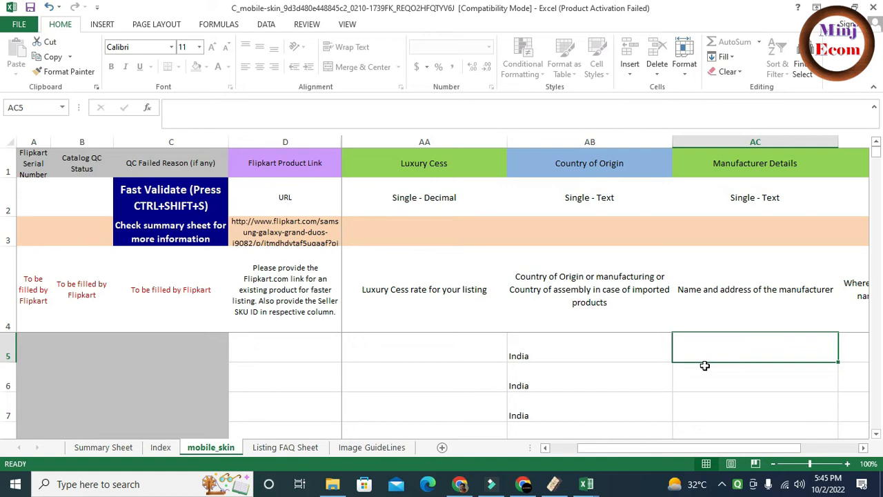
{"action": "type", "text": "Minjkart"}
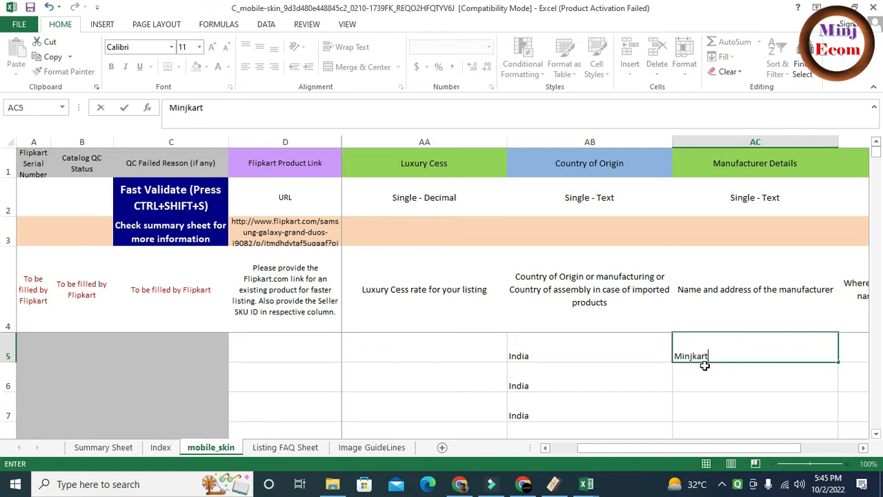
{"action": "type", "text": " by Minj technolguy"}
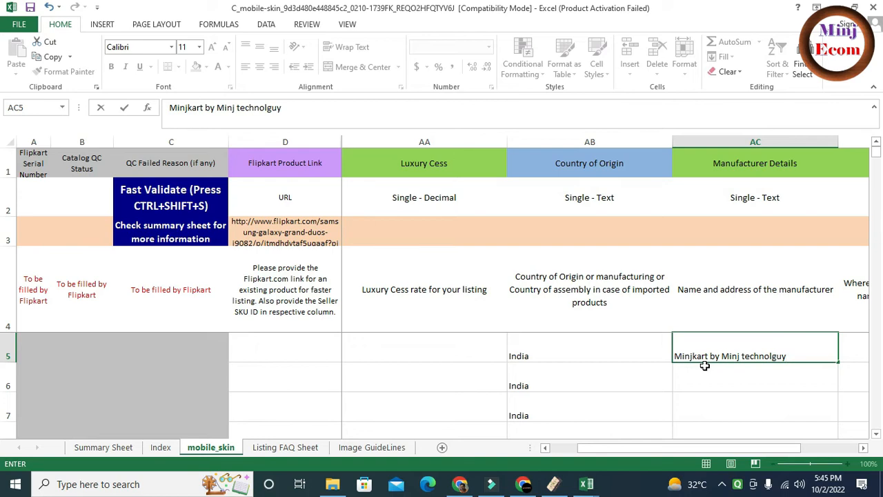
{"action": "key", "text": "BackSpace"}
{"action": "key", "text": "BackSpace"}
{"action": "type", "text": "y"}
{"action": "key", "text": "Tab"}
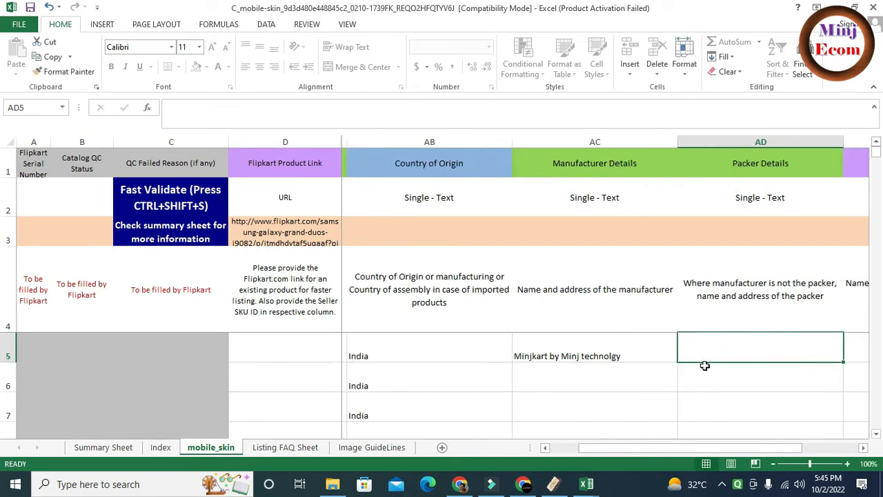
- Fill the Manufacturer Details from AC5 down to rows 6 and 7
{"action": "key", "text": "Left"}
{"action": "key", "text": "shift+Down"}
{"action": "key", "text": "shift+Down"}
{"action": "key", "text": "ctrl+d"}
{"action": "key", "text": "Up"}
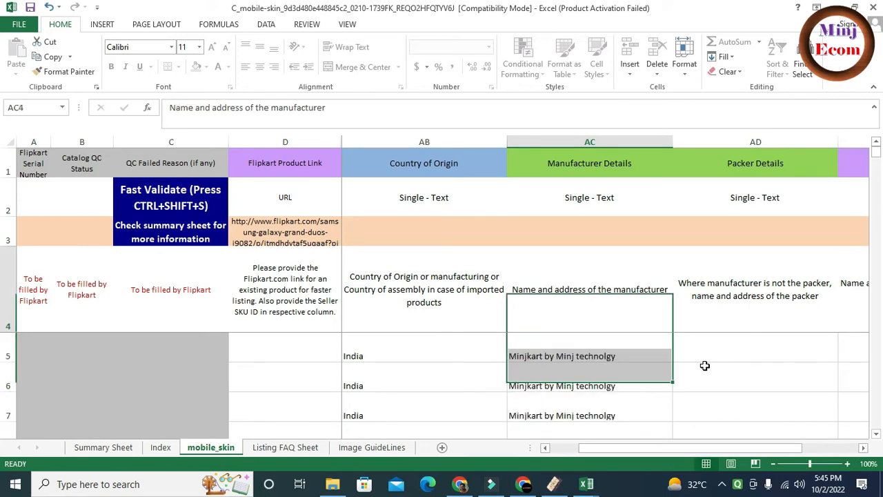
- Copy the manufacturer entry from AC5 into Packer Details cell AD5 and fill it down through AD7
{"action": "key", "text": "Down"}
{"action": "key", "text": "ctrl+c"}
{"action": "key", "text": "Right"}
{"action": "key", "text": "ctrl+v"}
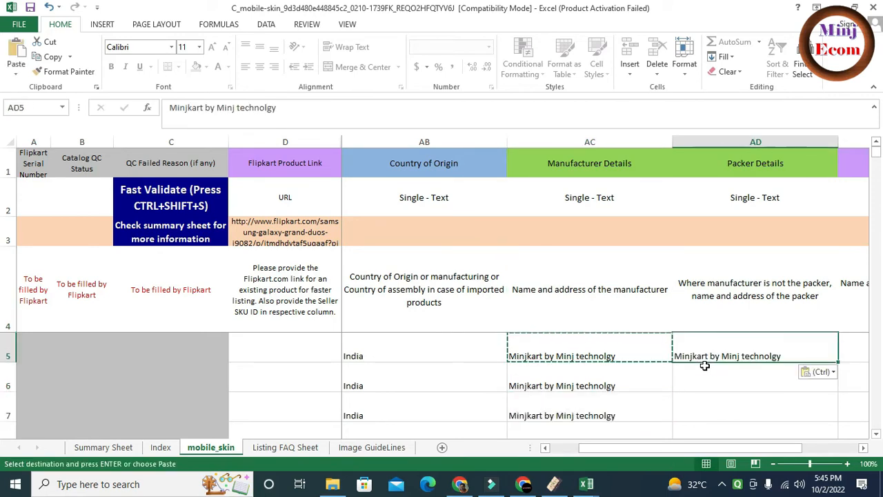
{"action": "key", "text": "shift+Down"}
{"action": "key", "text": "shift+Down"}
{"action": "key", "text": "ctrl+d"}
{"action": "key", "text": "Up"}
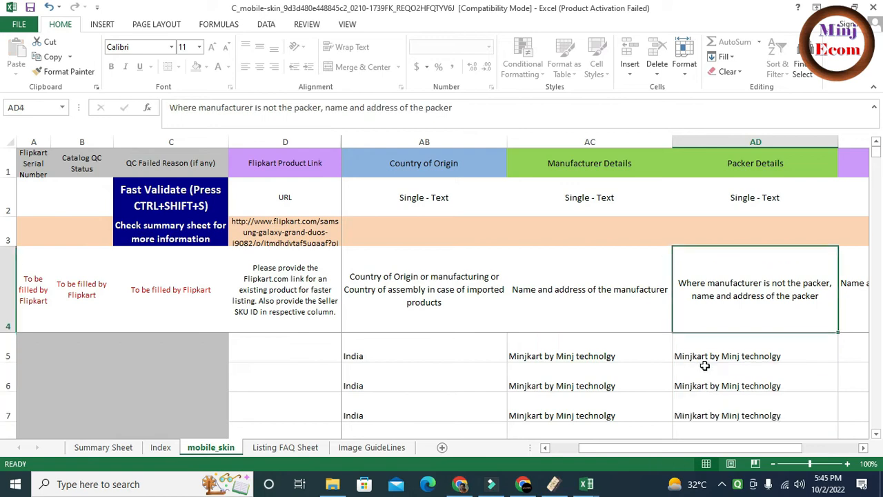
{"action": "key", "text": "Down"}
{"action": "key", "text": "Right"}
{"action": "key", "text": "shift+Down"}
{"action": "key", "text": "shift+Down"}
{"action": "key", "text": "shift+Down"}
{"action": "key", "text": "Up"}
{"action": "key", "text": "Up"}
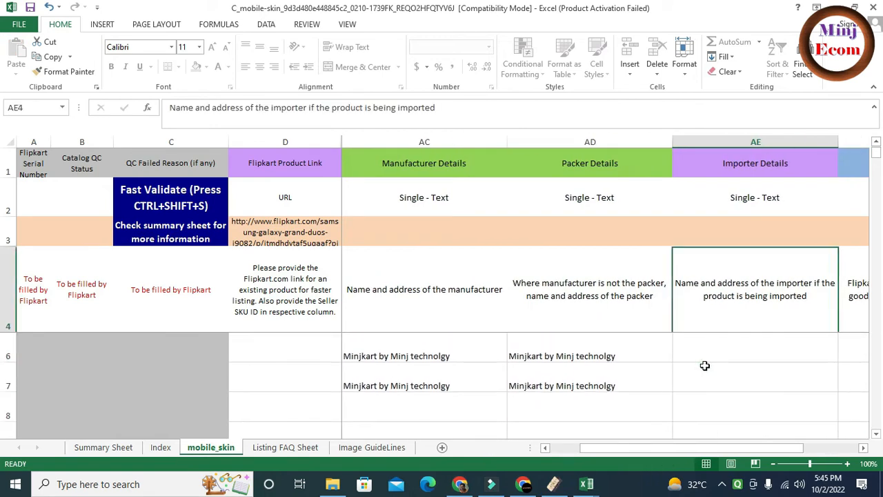
{"action": "key", "text": "Down"}
{"action": "key", "text": "Down"}
{"action": "key", "text": "Down"}
- Copy the packer entry from AD5 into the Importer Details cells AE5 through AE7
{"action": "key", "text": "Left"}
{"action": "key", "text": "Up"}
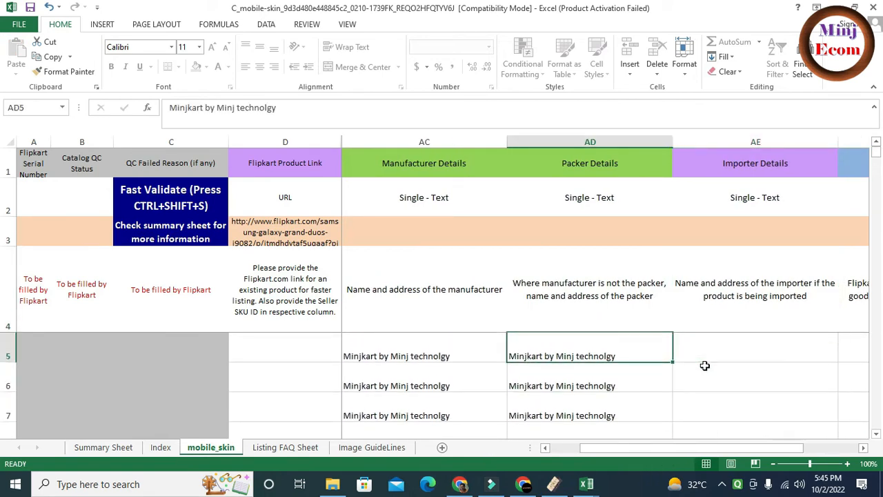
{"action": "key", "text": "ctrl+c"}
{"action": "key", "text": "Right"}
{"action": "key", "text": "ctrl+v"}
{"action": "key", "text": "shift+Down"}
{"action": "key", "text": "shift+Down"}
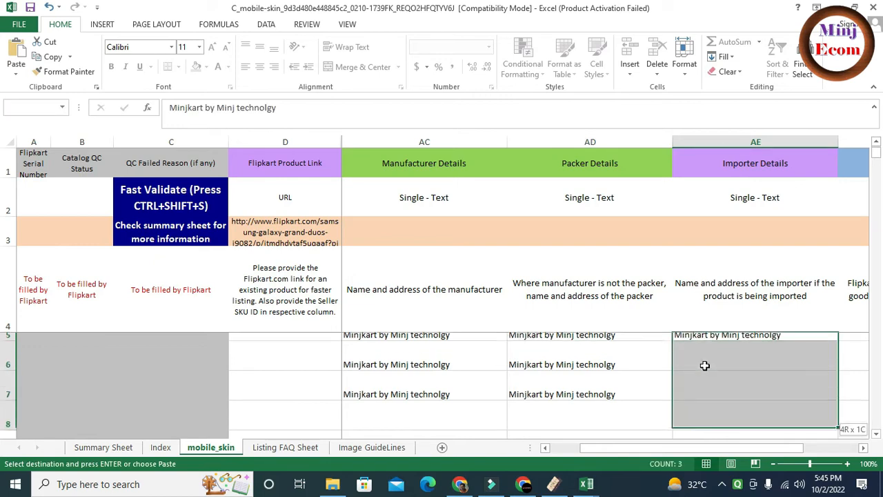
{"action": "key", "text": "Return"}
{"action": "key", "text": "Up"}
{"action": "key", "text": "Up"}
{"action": "key", "text": "Down"}
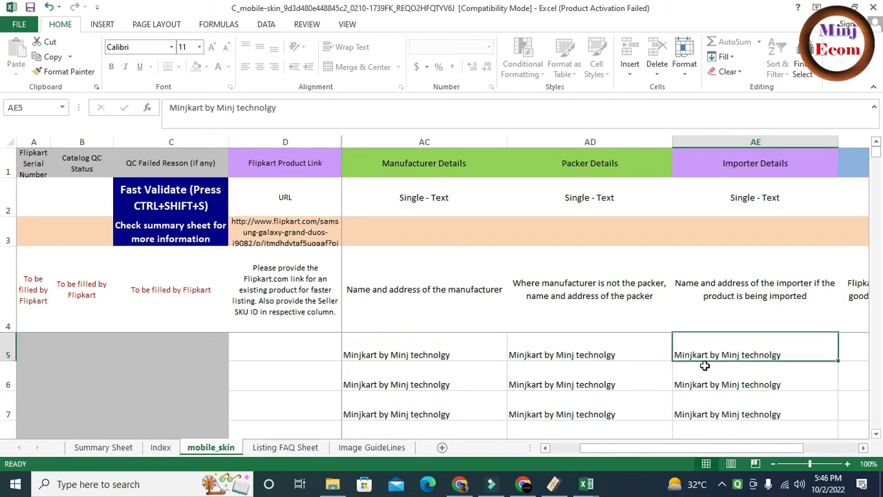
- Choose the Tax Code GST_18 in AF5 and fill it down through AF7
{"action": "key", "text": "Right"}
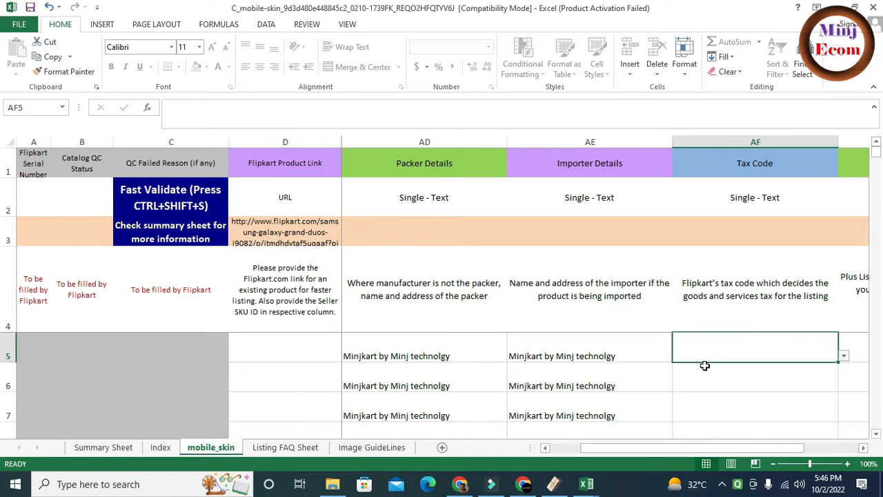
{"action": "left_click", "coordinate": [842, 357]}
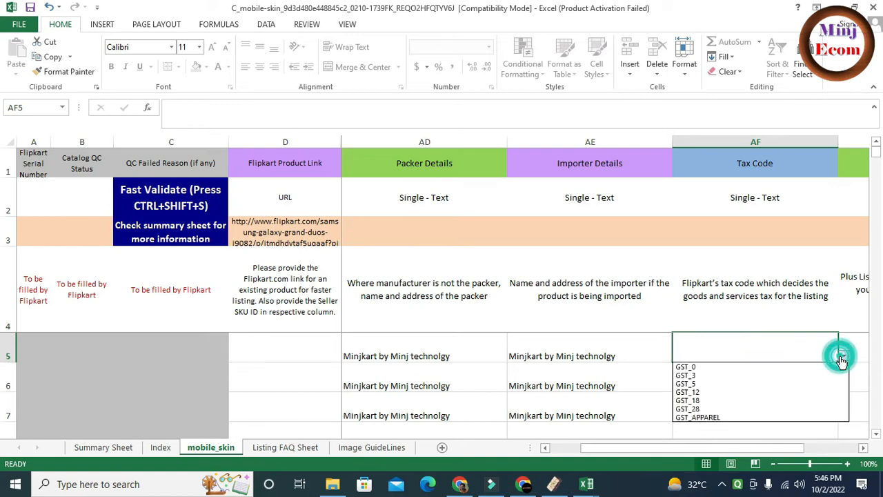
{"action": "left_click", "coordinate": [746, 400]}
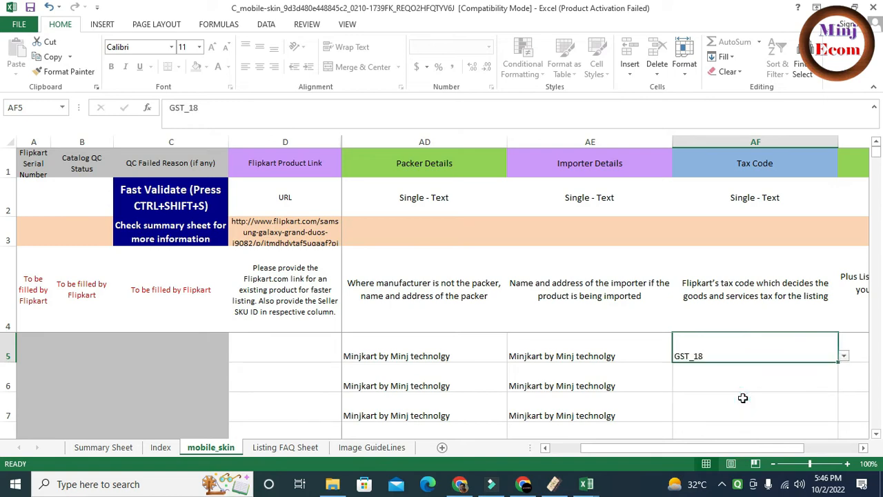
{"action": "key", "text": "shift+Down"}
{"action": "key", "text": "shift+Down"}
{"action": "key", "text": "ctrl+d"}
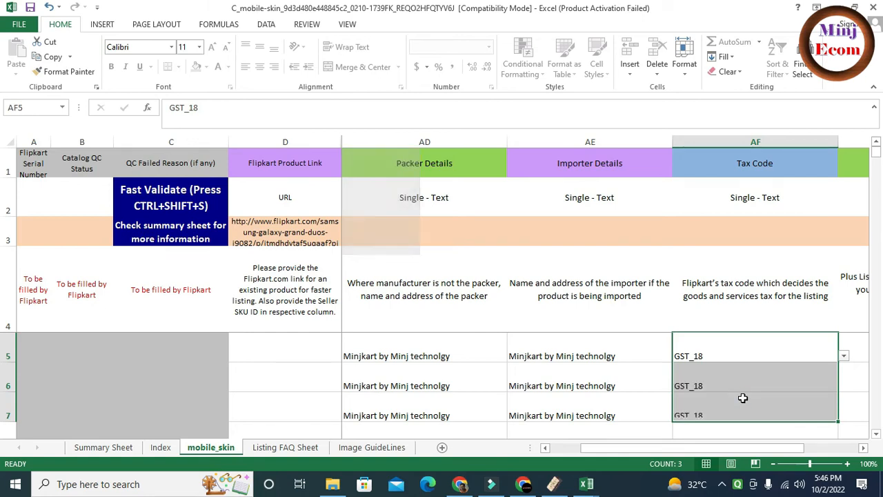
- Set Flipkart Plus to Non Plus Listing in AG5 and fill it down through AG7
{"action": "key", "text": "Right"}
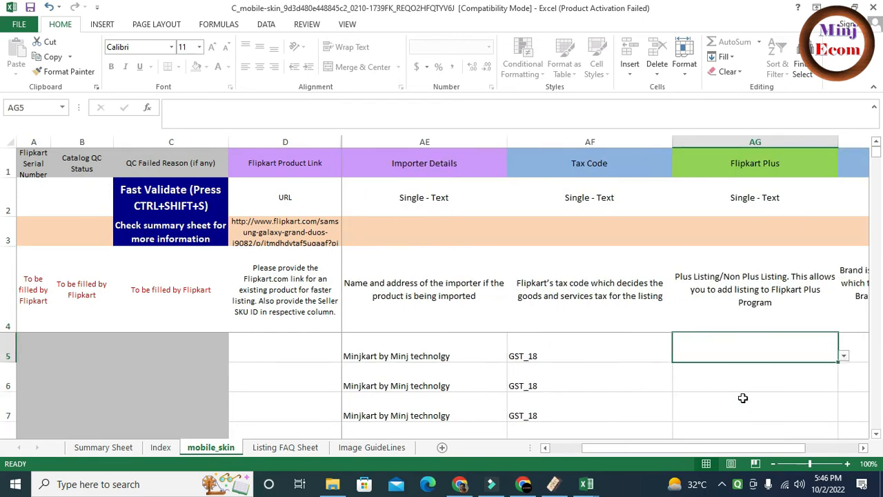
{"action": "left_click", "coordinate": [843, 356]}
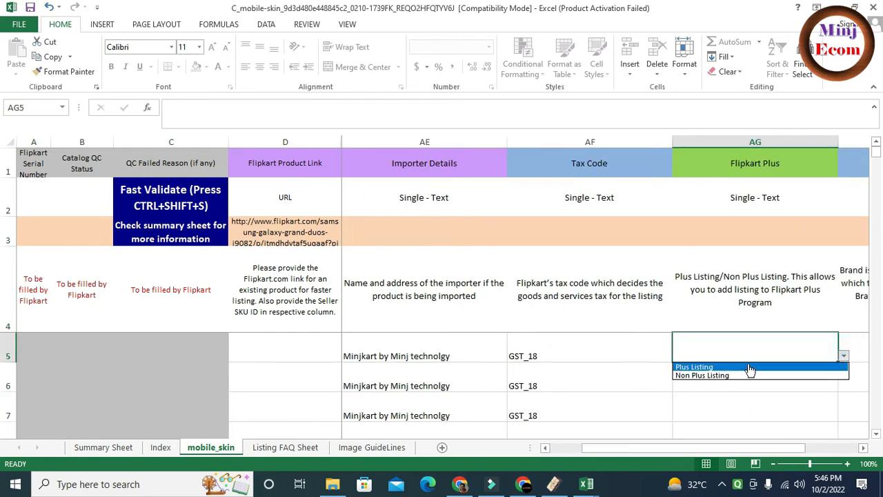
{"action": "left_click", "coordinate": [730, 377]}
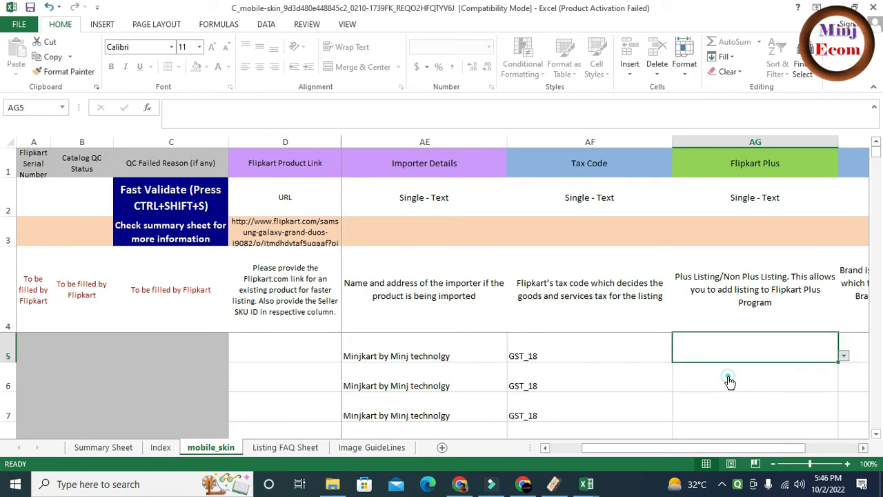
{"action": "key", "text": "shift+Down"}
{"action": "key", "text": "shift+Down"}
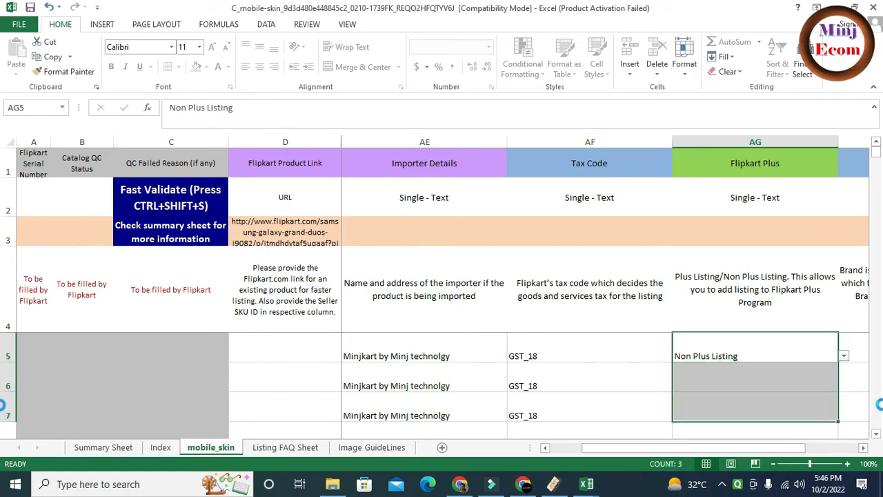
{"action": "key", "text": "ctrl+d"}
- Enter the Brand Minjkart in AH5 and fill it down through AH7
{"action": "key", "text": "Right"}
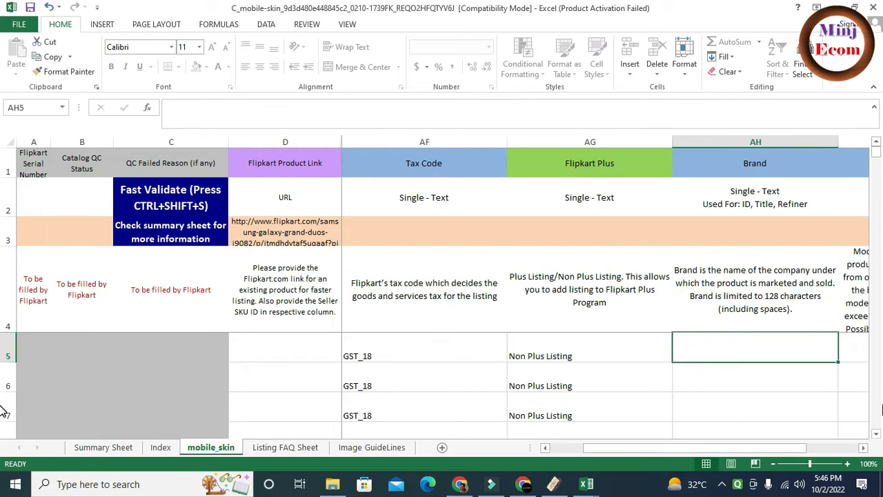
{"action": "type", "text": "Minjkart"}
{"action": "key", "text": "Right"}
{"action": "key", "text": "Left"}
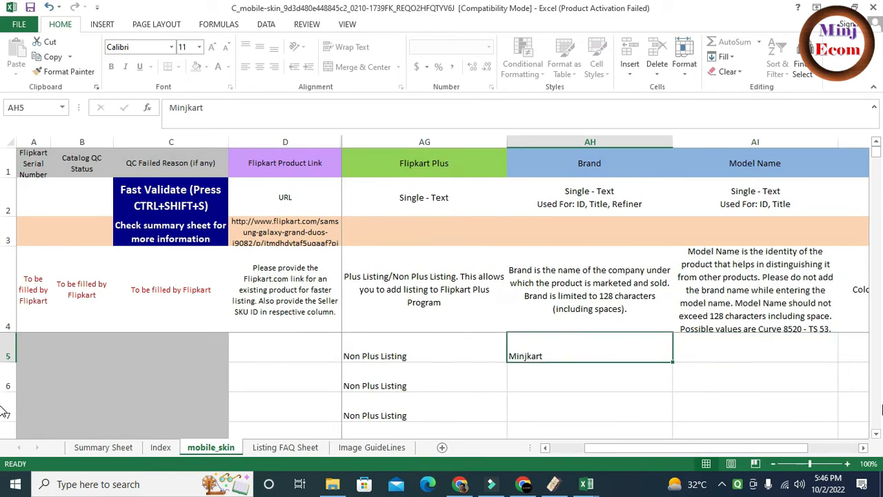
{"action": "key", "text": "shift+Down"}
{"action": "key", "text": "shift+Down"}
{"action": "key", "text": "ctrl+d"}
{"action": "key", "text": "Up"}
{"action": "key", "text": "Down"}
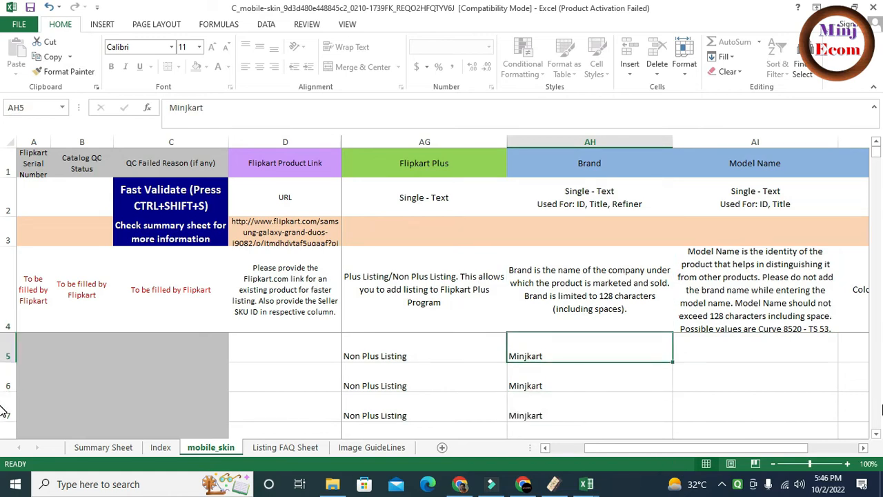
- Copy the three Seller SKU IDs in G5 through G7
{"action": "key", "text": "Right"}
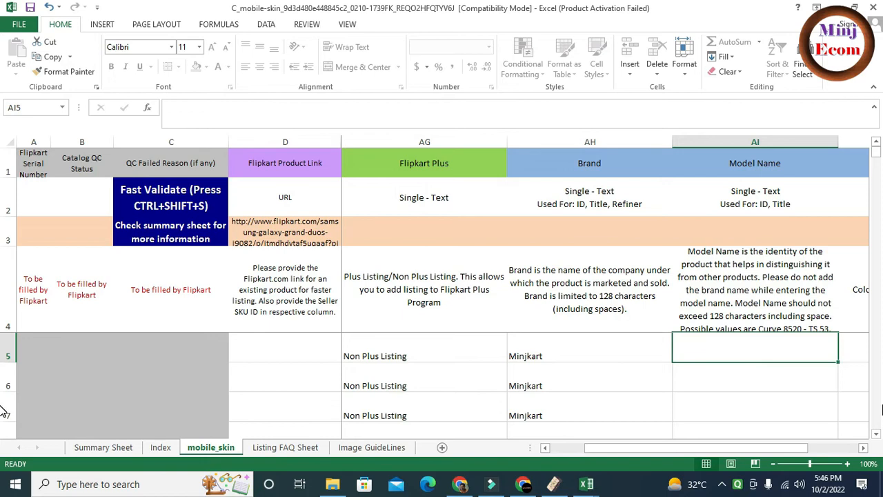
{"action": "key", "text": "Left"}
{"action": "key", "text": "Left"}
{"action": "key", "text": "Left"}
{"action": "key", "text": "Left"}
{"action": "key", "text": "Left"}
{"action": "key", "text": "Left"}
{"action": "key", "text": "Left"}
{"action": "key", "text": "Left"}
{"action": "key", "text": "Left"}
{"action": "key", "text": "Left"}
{"action": "key", "text": "Left"}
{"action": "key", "text": "Left"}
{"action": "key", "text": "Left"}
{"action": "key", "text": "Left"}
{"action": "key", "text": "Left"}
{"action": "key", "text": "Left"}
{"action": "key", "text": "Left"}
{"action": "key", "text": "Left"}
{"action": "key", "text": "Left"}
{"action": "key", "text": "Left"}
{"action": "key", "text": "Left"}
{"action": "key", "text": "Left"}
{"action": "key", "text": "Left"}
{"action": "key", "text": "Right"}
{"action": "key", "text": "Right"}
{"action": "key", "text": "Right"}
{"action": "key", "text": "Right"}
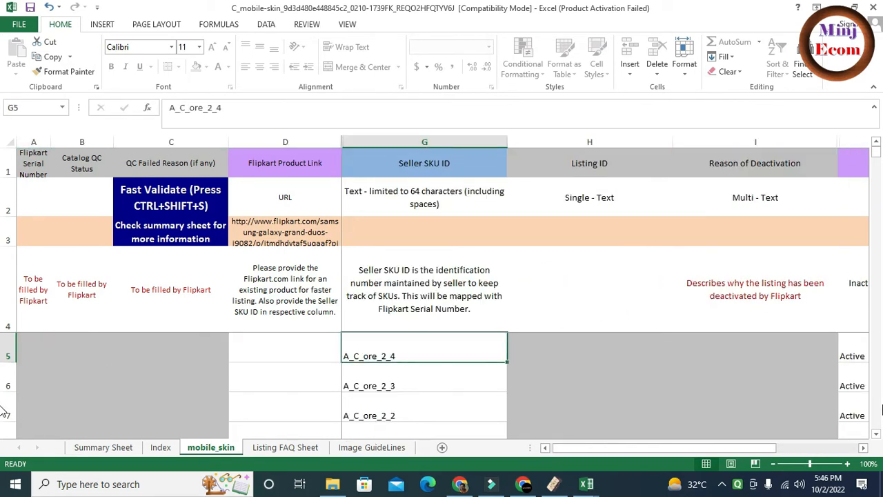
{"action": "key", "text": "shift+Down"}
{"action": "key", "text": "shift+Down"}
{"action": "key", "text": "ctrl+c"}
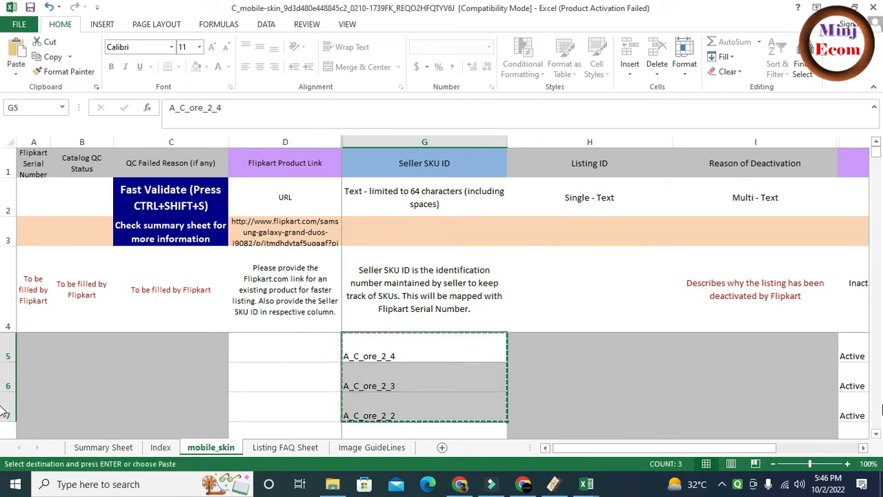
{"action": "key", "text": "Right"}
{"action": "key", "text": "Left"}
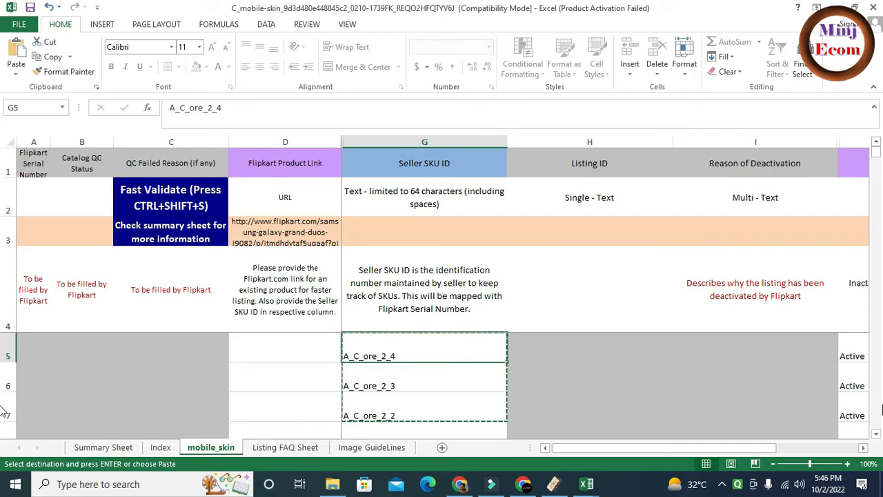
- Paste the copied Seller SKU IDs into the Model Name column, AI5 through AI7
{"action": "key", "text": "Right"}
{"action": "key", "text": "Right"}
{"action": "key", "text": "Right"}
{"action": "key", "text": "Right"}
{"action": "key", "text": "Right"}
{"action": "key", "text": "Right"}
{"action": "key", "text": "Right"}
{"action": "key", "text": "Right"}
{"action": "key", "text": "Right"}
{"action": "key", "text": "Right"}
{"action": "key", "text": "Right"}
{"action": "key", "text": "Right"}
{"action": "key", "text": "Right"}
{"action": "key", "text": "Right"}
{"action": "key", "text": "Right"}
{"action": "key", "text": "Right"}
{"action": "key", "text": "Right"}
{"action": "key", "text": "Right"}
{"action": "key", "text": "Right"}
{"action": "key", "text": "Right"}
{"action": "key", "text": "Right"}
{"action": "key", "text": "Right"}
{"action": "key", "text": "Right"}
{"action": "key", "text": "Right"}
{"action": "key", "text": "Right"}
{"action": "key", "text": "Right"}
{"action": "key", "text": "Right"}
{"action": "key", "text": "Right"}
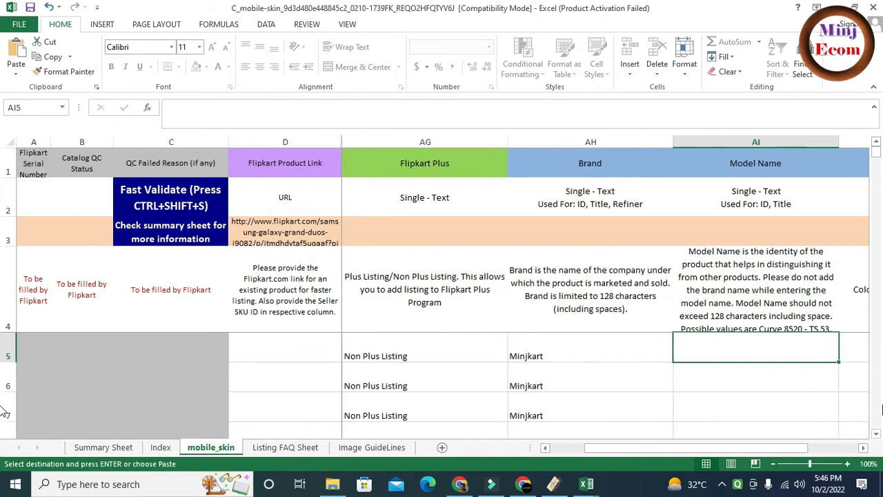
{"action": "key", "text": "ctrl+v"}
{"action": "key", "text": "Up"}
{"action": "key", "text": "Down"}
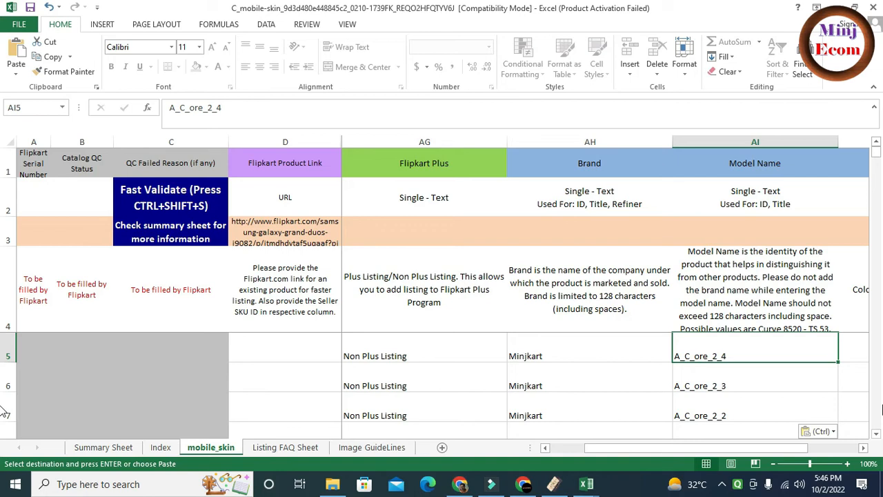
{"action": "key", "text": "Right"}
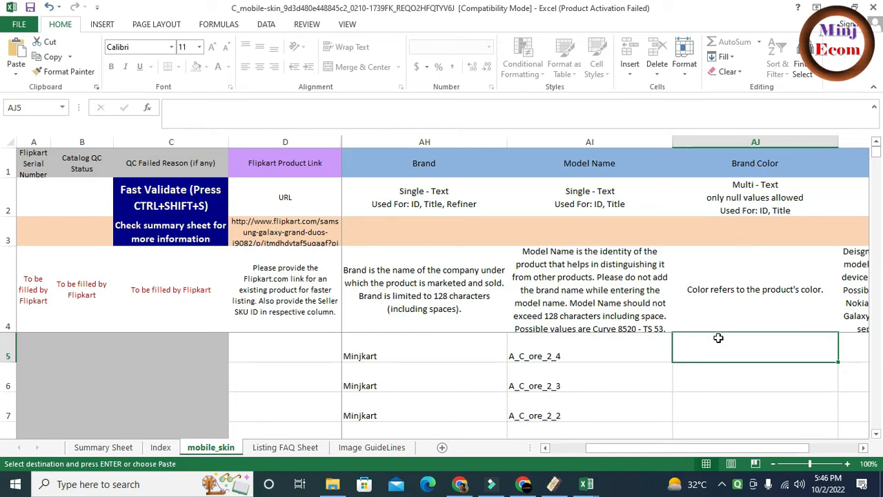
{"action": "type", "text": "M"}
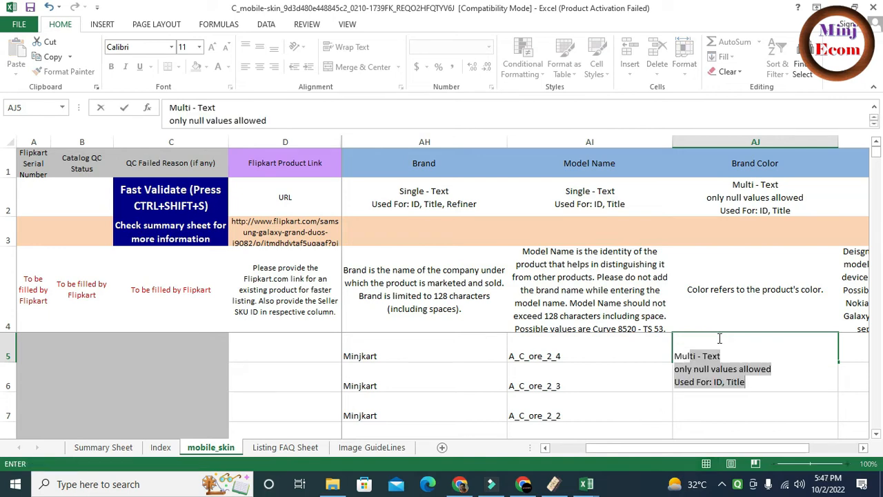
{"action": "key", "text": "Escape"}
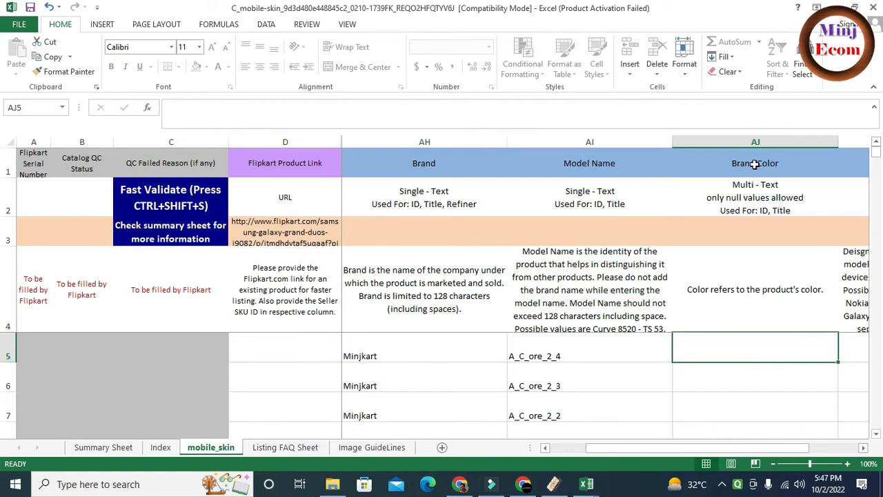
{"action": "double_click", "coordinate": [755, 164]}
{"action": "key", "text": "Return"}
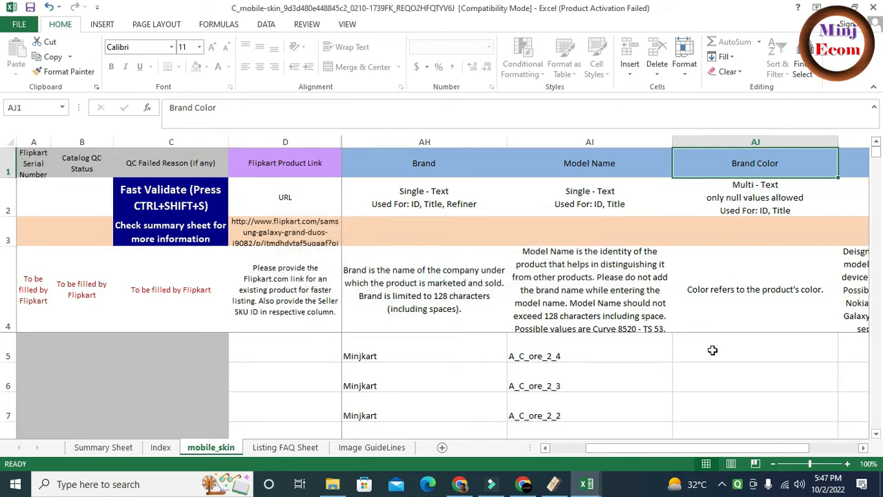
{"action": "left_click", "coordinate": [748, 198]}
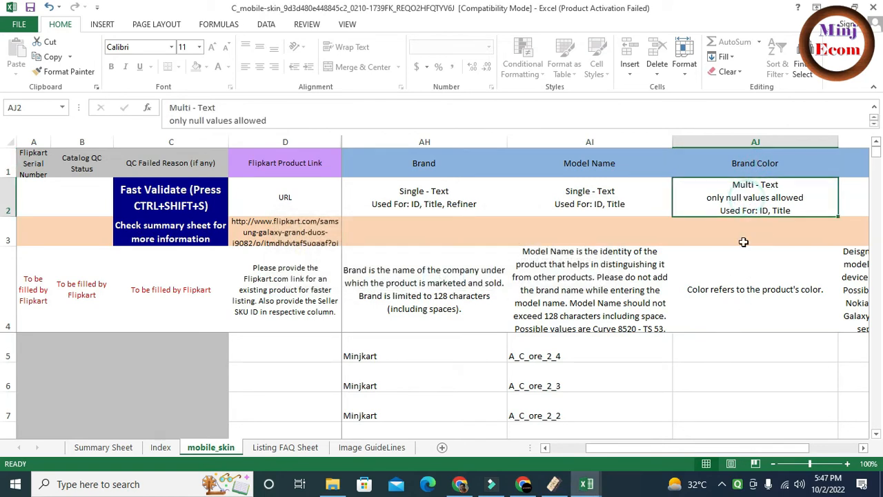
- Enter the Brand Color Multicolor in AJ5 and fill it down through AJ7
{"action": "left_click", "coordinate": [719, 349]}
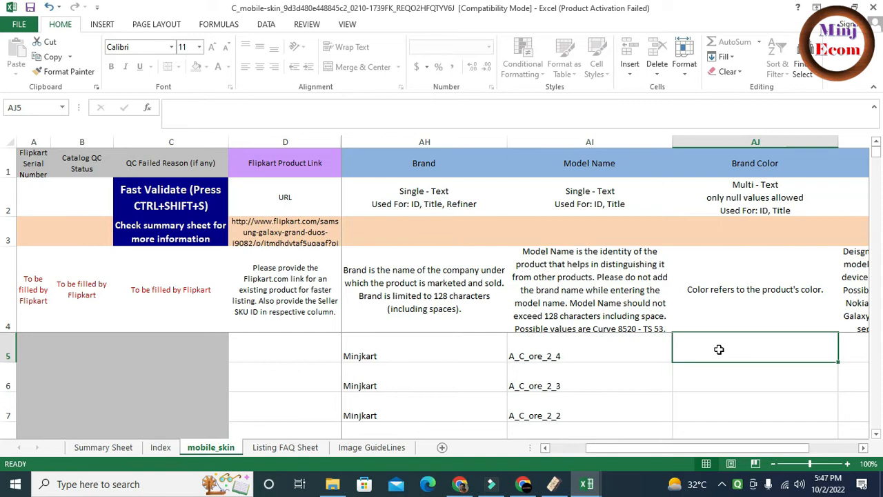
{"action": "type", "text": "Multicolor"}
{"action": "key", "text": "Tab"}
{"action": "key", "text": "Left"}
{"action": "key", "text": "shift+Down"}
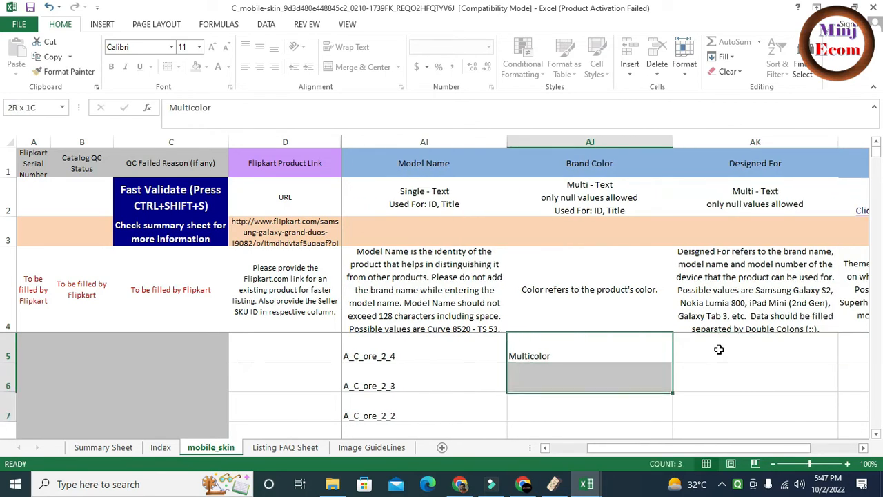
{"action": "key", "text": "shift+Down"}
{"action": "key", "text": "ctrl+d"}
{"action": "key", "text": "Up"}
{"action": "key", "text": "Down"}
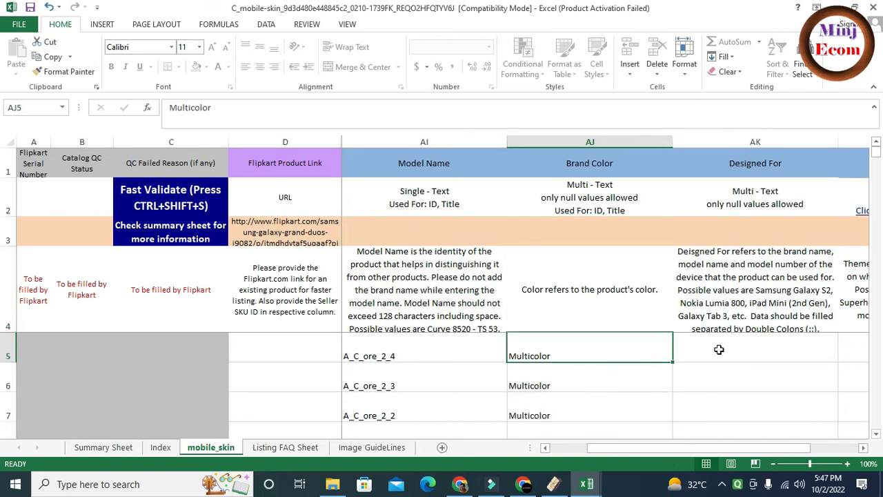
- Switch to Chrome and enter the query "sumsung galaxy A cor" in a new tab to look up the phone model name
{"action": "left_click", "coordinate": [719, 349]}
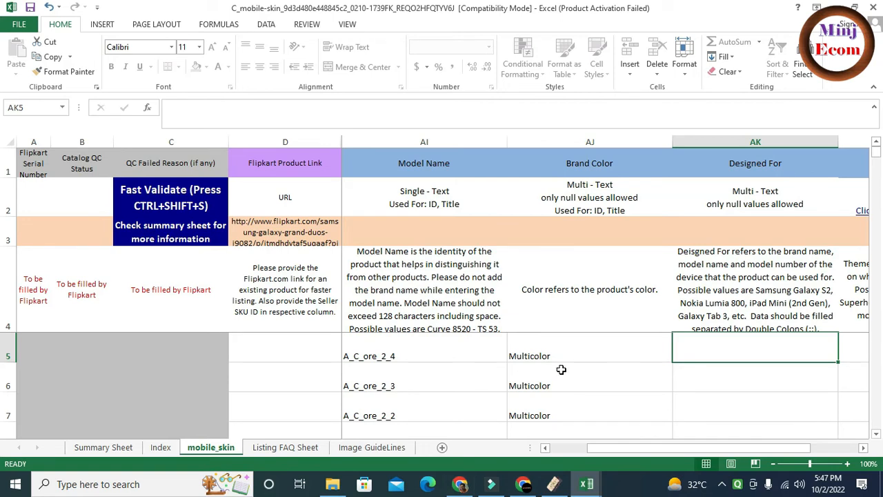
{"action": "left_click", "coordinate": [469, 483]}
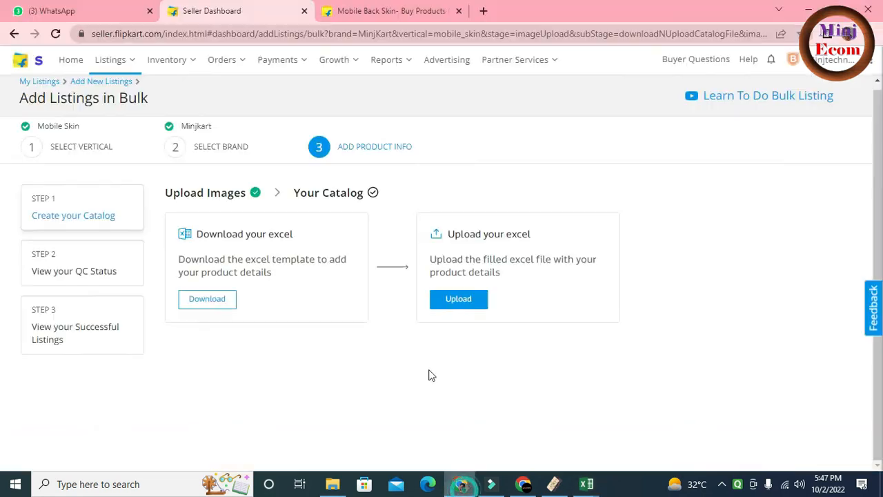
{"action": "left_click", "coordinate": [482, 11]}
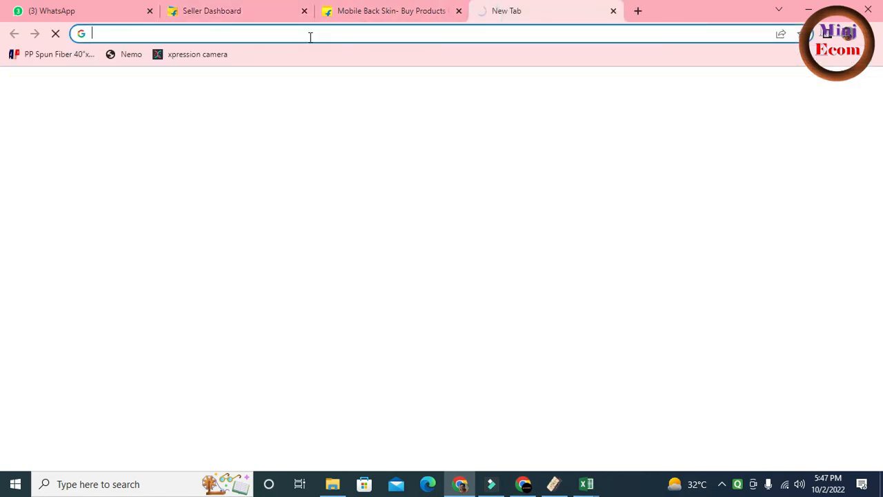
{"action": "type", "text": "sumsu"}
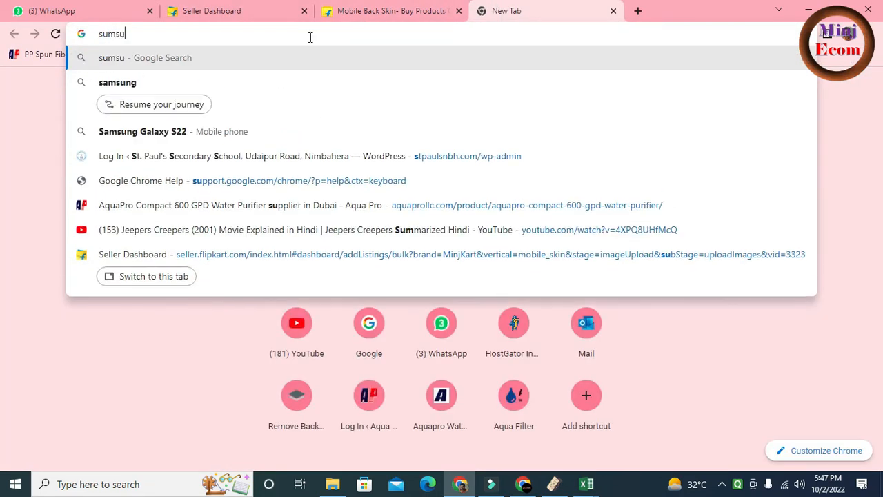
{"action": "type", "text": "ng gal"}
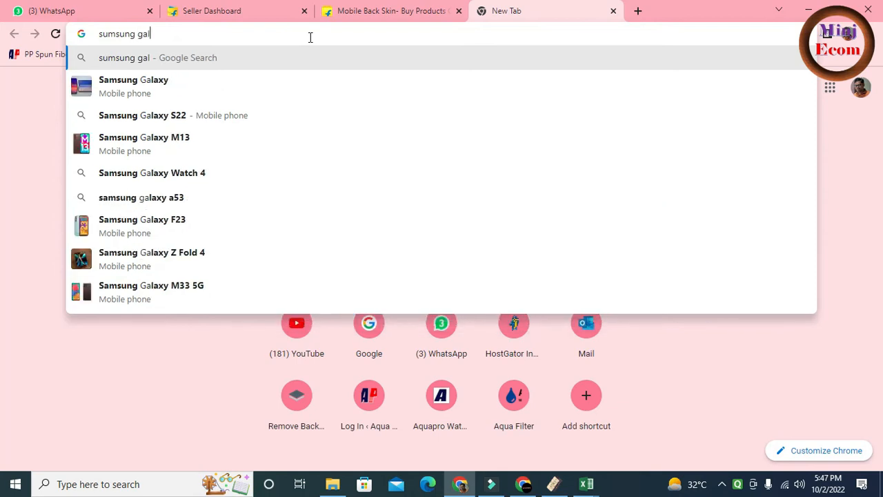
{"action": "type", "text": "axy A"}
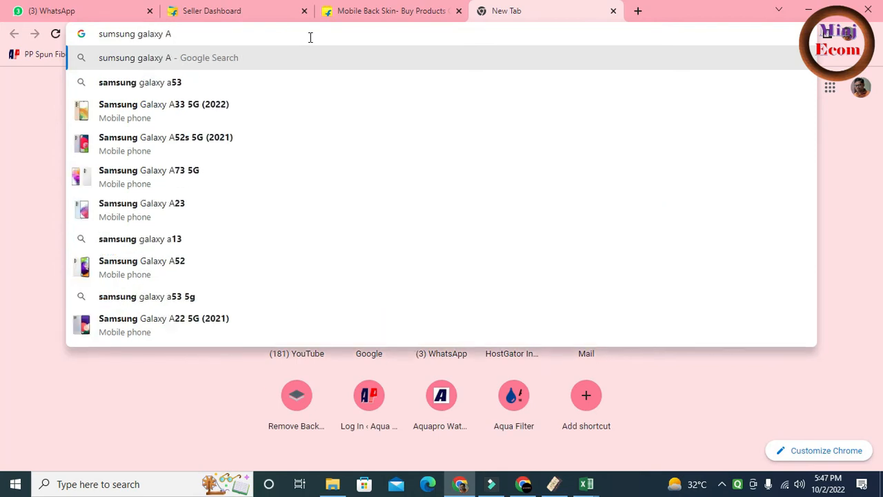
{"action": "type", "text": " cor"}
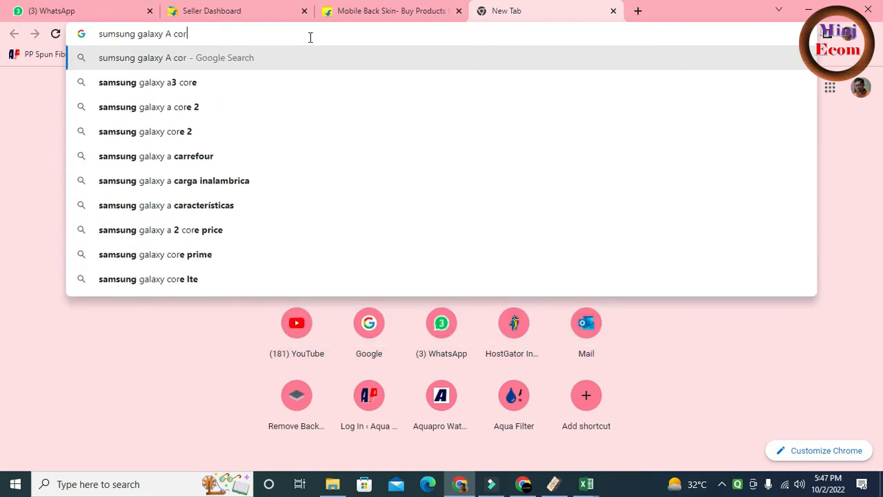
- Choose the search suggestion "samsung galaxy a core 2" and copy its full text
{"action": "key", "text": "Down"}
{"action": "key", "text": "Down"}
{"action": "key", "text": "ctrl+shift+Left"}
{"action": "key", "text": "ctrl+shift+Left"}
{"action": "key", "text": "ctrl+shift+Left"}
{"action": "key", "text": "ctrl+shift+Left"}
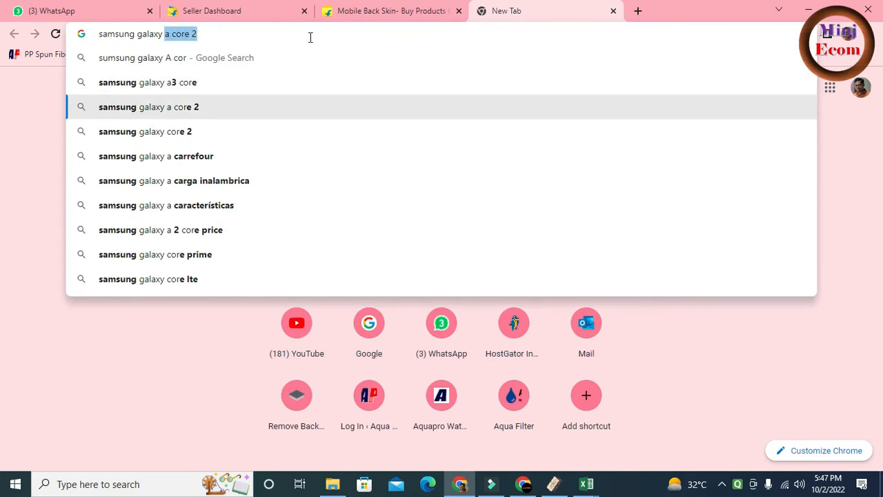
{"action": "key", "text": "ctrl+c"}
- Return to the Excel catalog, paste samsung galaxy a core 2 into Designed For cell AK5 and fill it down through AK7
{"action": "key", "text": "alt+Tab"}
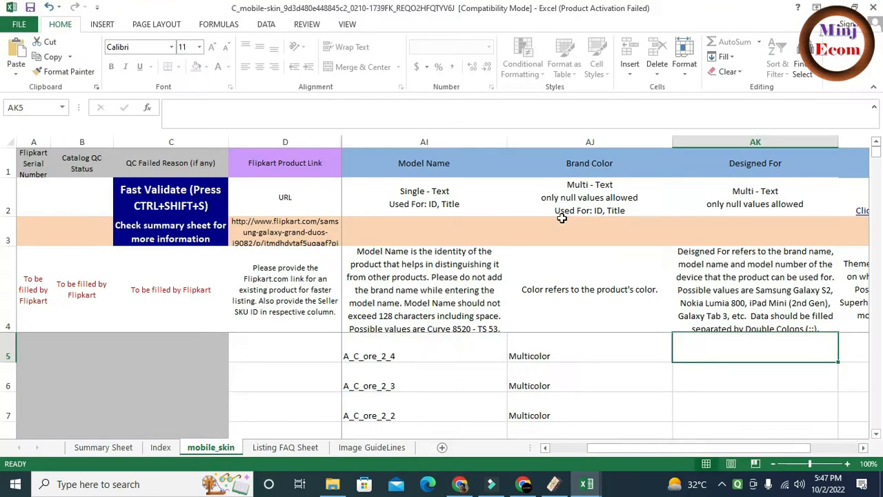
{"action": "key", "text": "ctrl+v"}
{"action": "key", "text": "shift+Down"}
{"action": "key", "text": "shift+Down"}
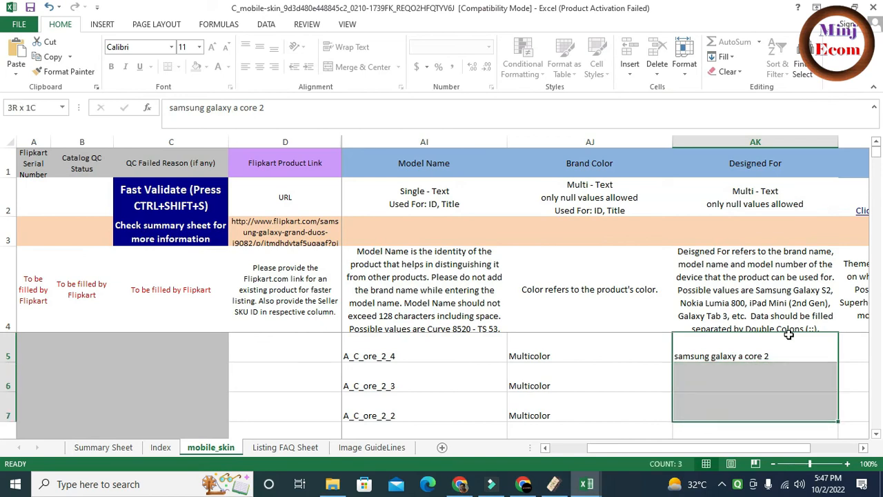
{"action": "key", "text": "ctrl+d"}
{"action": "key", "text": "ctrl+f"}
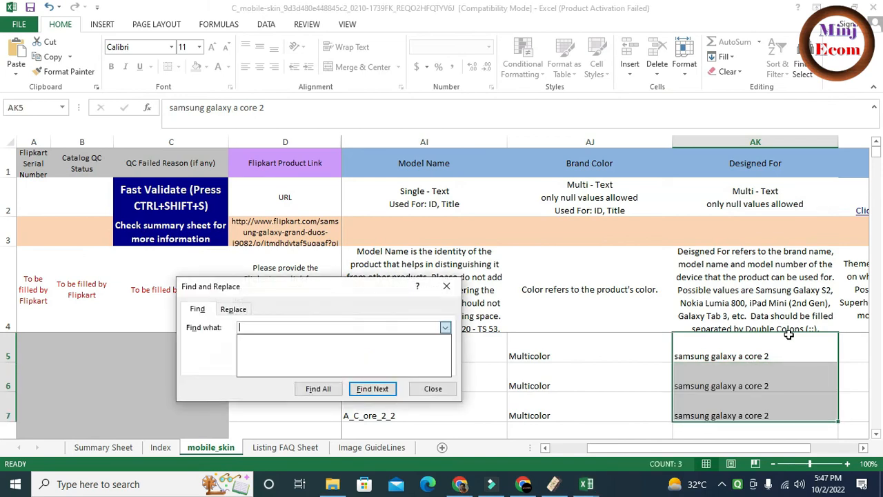
{"action": "left_click", "coordinate": [446, 285]}
{"action": "left_click", "coordinate": [766, 355]}
- Open the allowed values for Theme on the Index sheet and copy the value Graffiti
{"action": "key", "text": "Right"}
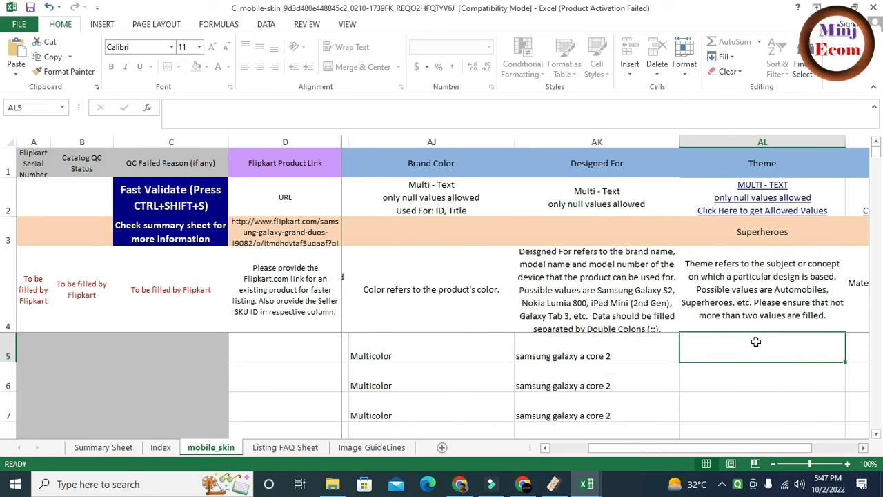
{"action": "key", "text": "Left"}
{"action": "key", "text": "Right"}
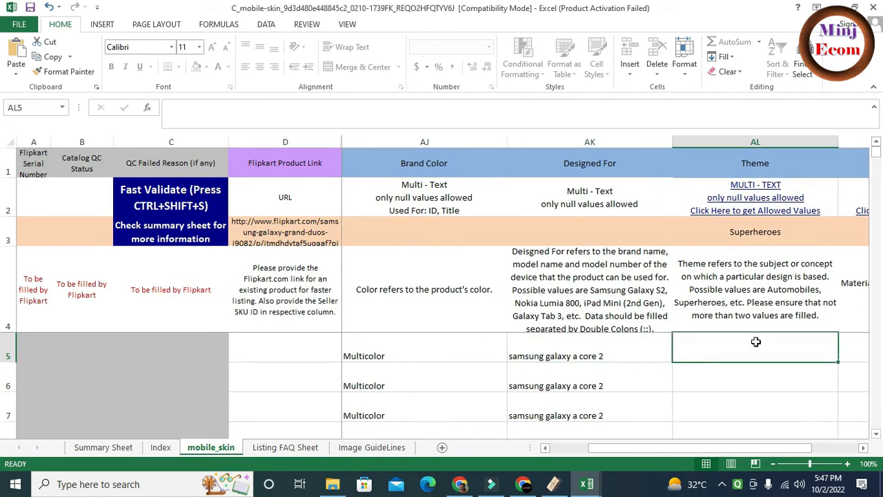
{"action": "left_click", "coordinate": [752, 200]}
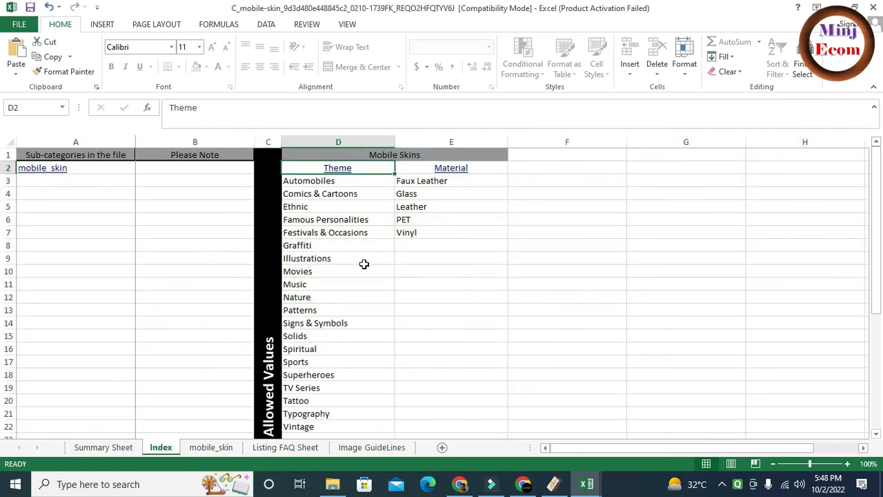
{"action": "left_click", "coordinate": [410, 253]}
{"action": "key", "text": "Left"}
{"action": "key", "text": "Up"}
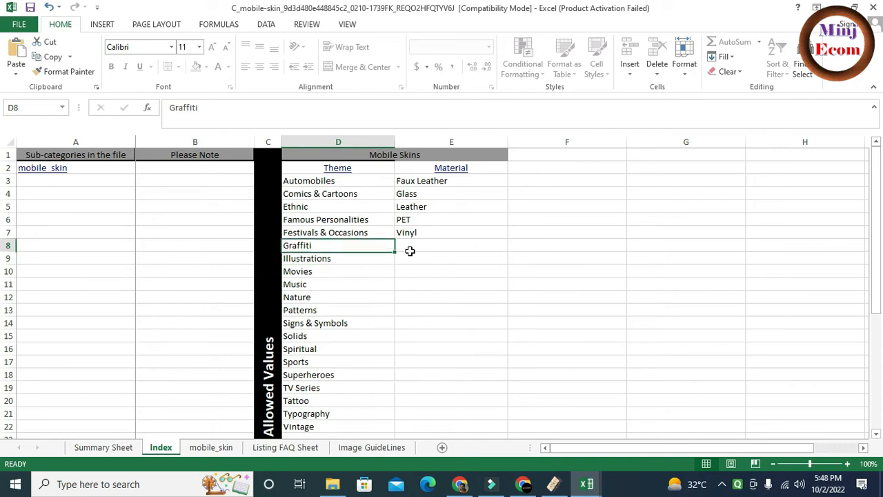
{"action": "key", "text": "ctrl+c"}
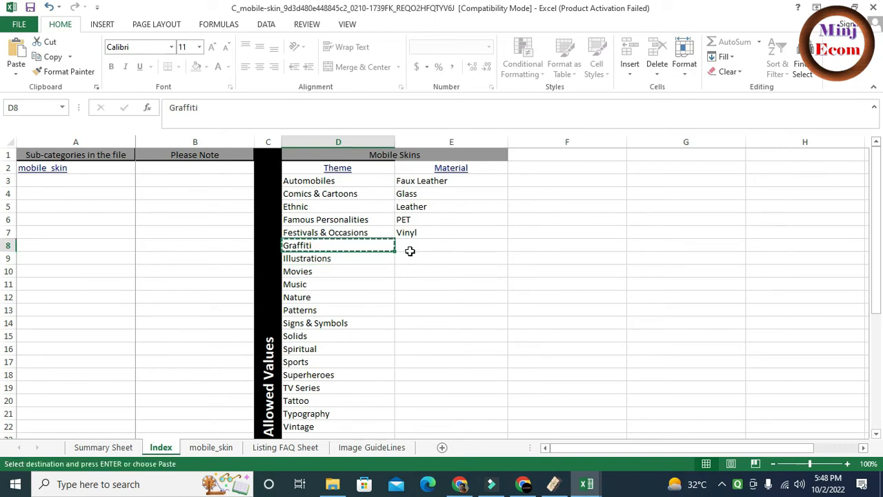
{"action": "scroll", "coordinate": [347, 286], "scroll_direction": "down", "scroll_amount": 3}
{"action": "scroll", "coordinate": [342, 290], "scroll_direction": "up", "scroll_amount": 1}
{"action": "scroll", "coordinate": [342, 289], "scroll_direction": "up", "scroll_amount": 2}
- Paste Graffiti into the Theme column of the mobile_skin sheet, AL5 through AL7
{"action": "left_click", "coordinate": [219, 448]}
{"action": "left_click", "coordinate": [736, 343]}
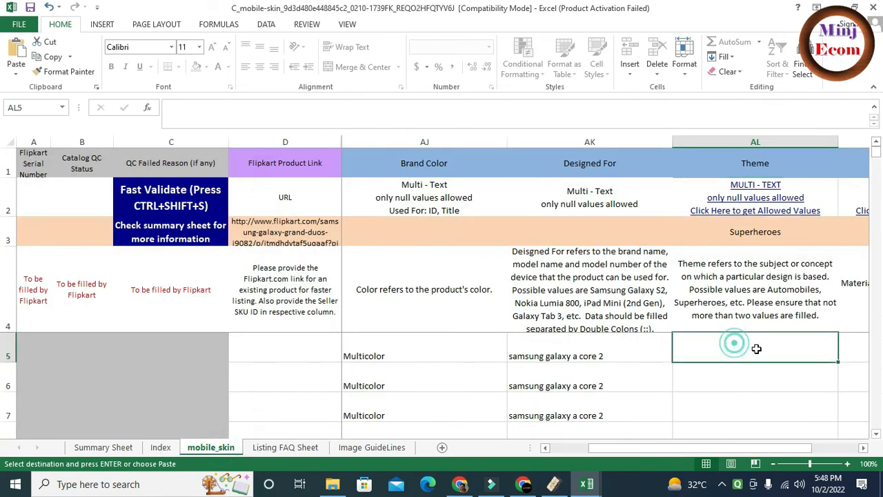
{"action": "key", "text": "ctrl+v"}
{"action": "key", "text": "shift+Down"}
{"action": "key", "text": "shift+Down"}
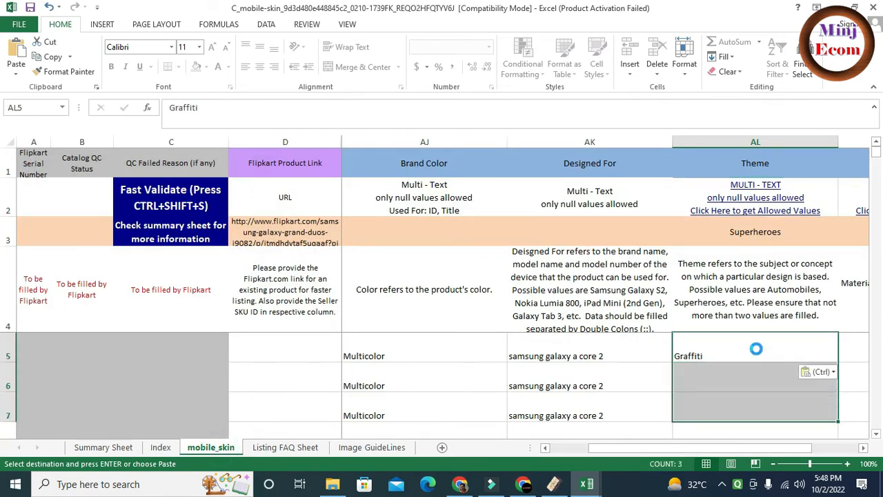
{"action": "key", "text": "Return"}
- Open the allowed values for Material and copy the value Vinyl
{"action": "key", "text": "Right"}
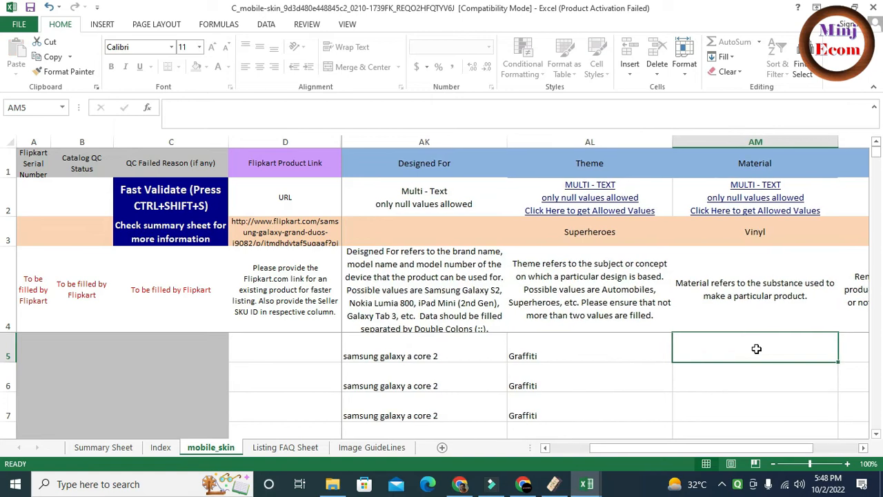
{"action": "left_click", "coordinate": [749, 199]}
{"action": "mouse_move", "coordinate": [411, 231]}
{"action": "left_mouse_down"}
{"action": "mouse_move", "coordinate": [440, 237]}
{"action": "mouse_move", "coordinate": [442, 256]}
{"action": "mouse_move", "coordinate": [421, 233]}
{"action": "left_mouse_up"}
{"action": "key", "text": "ctrl+c"}
- Paste Vinyl into the Material column of the mobile_skin sheet, AM5 through AM7
{"action": "left_click", "coordinate": [211, 447]}
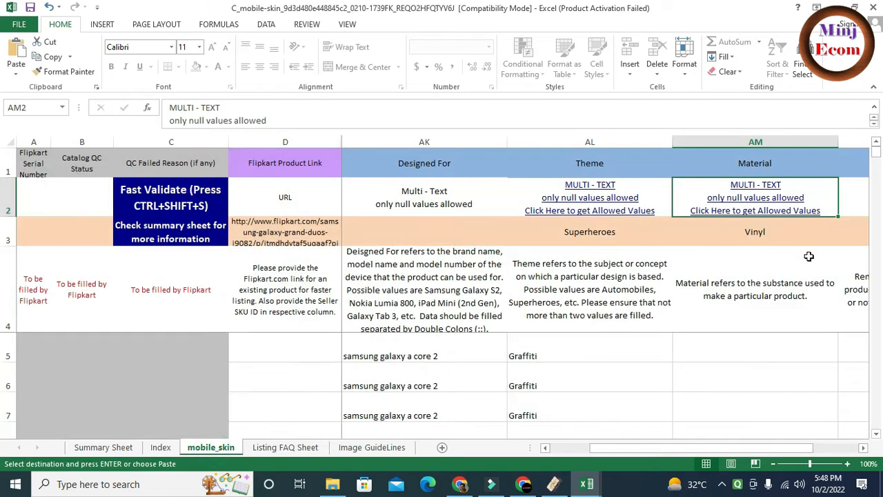
{"action": "left_click", "coordinate": [733, 344]}
{"action": "key", "text": "ctrl+v"}
{"action": "key", "text": "shift+Down"}
{"action": "key", "text": "shift+Down"}
{"action": "key", "text": "shift+Down"}
{"action": "key", "text": "shift+Up"}
{"action": "key", "text": "ctrl+v"}
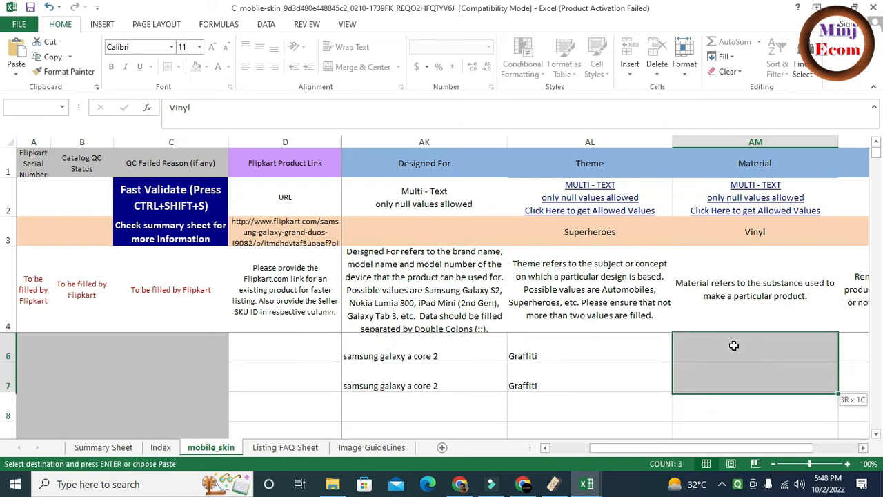
{"action": "key", "text": "ctrl+v"}
{"action": "key", "text": "Up"}
{"action": "key", "text": "Down"}
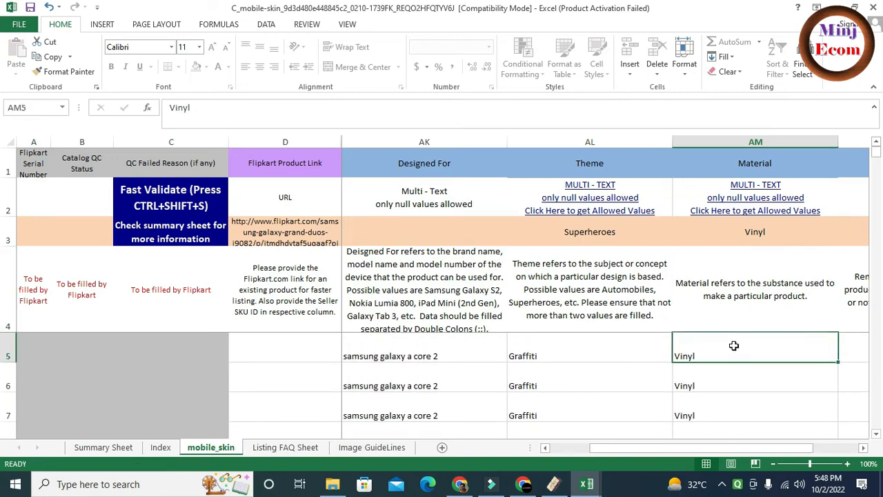
- Set Removable to Yes in AN5 and fill it down through AN7
{"action": "key", "text": "Right"}
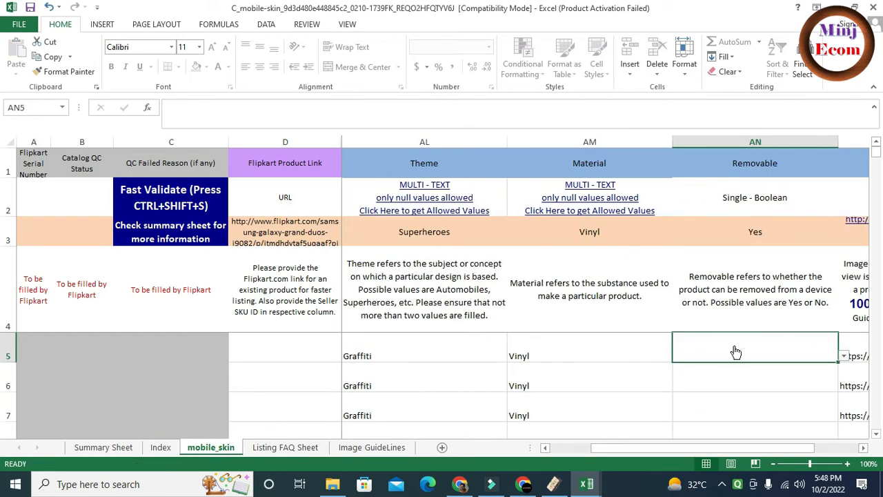
{"action": "left_click", "coordinate": [844, 355]}
{"action": "left_click", "coordinate": [732, 367]}
{"action": "key", "text": "shift+Down"}
{"action": "key", "text": "shift+Down"}
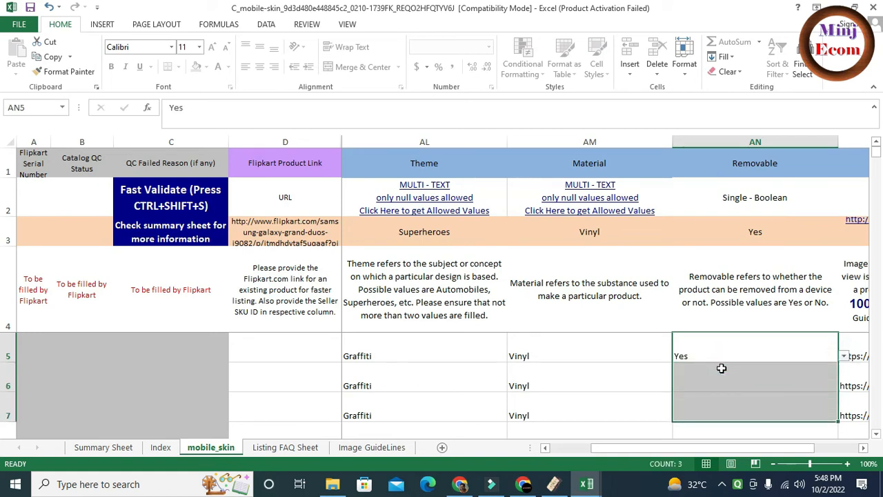
{"action": "key", "text": "ctrl+d"}
{"action": "key", "text": "Up"}
{"action": "key", "text": "Down"}
- Examine the columns after Removable, from Main Image URL through Design to EAN/UPC, for fields still to fill in
{"action": "key", "text": "Right"}
{"action": "key", "text": "Right"}
{"action": "key", "text": "Right"}
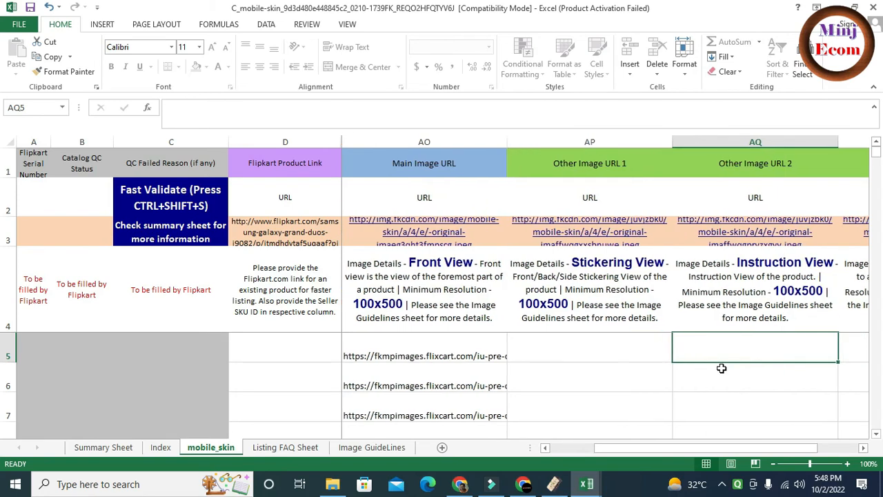
{"action": "key", "text": "Right"}
{"action": "key", "text": "Right"}
{"action": "key", "text": "Right"}
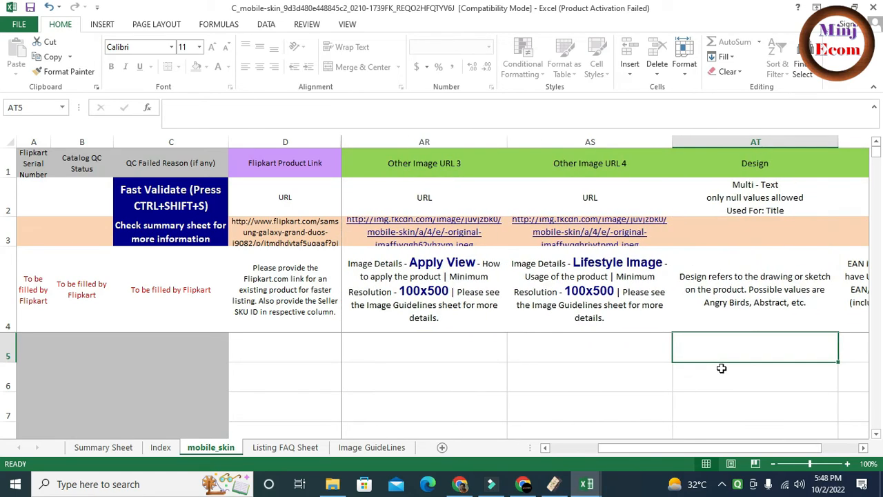
{"action": "key", "text": "Right"}
{"action": "key", "text": "Left"}
{"action": "key", "text": "Left"}
{"action": "key", "text": "Left"}
{"action": "key", "text": "Left"}
{"action": "key", "text": "Left"}
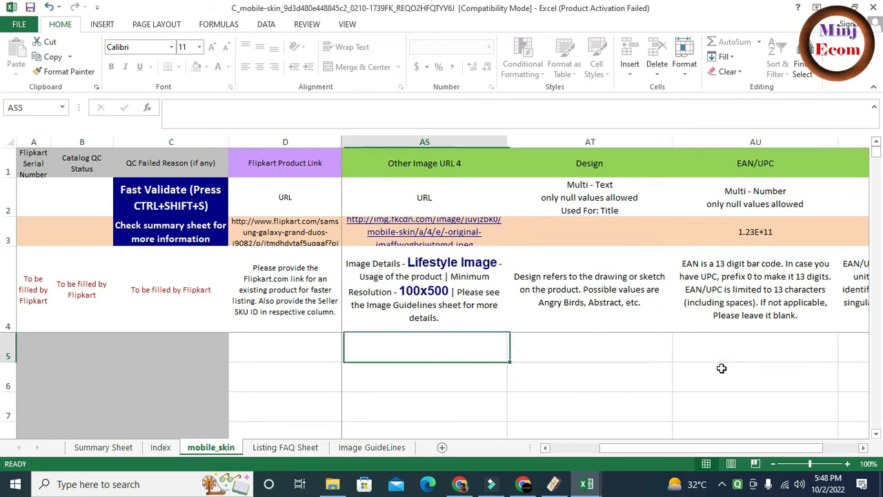
- Review the filled columns of the mobile_skin sheet from Removable back past Package Weight (KG)
{"action": "key", "text": "Left"}
{"action": "key", "text": "Left"}
{"action": "key", "text": "Left"}
{"action": "key", "text": "Left"}
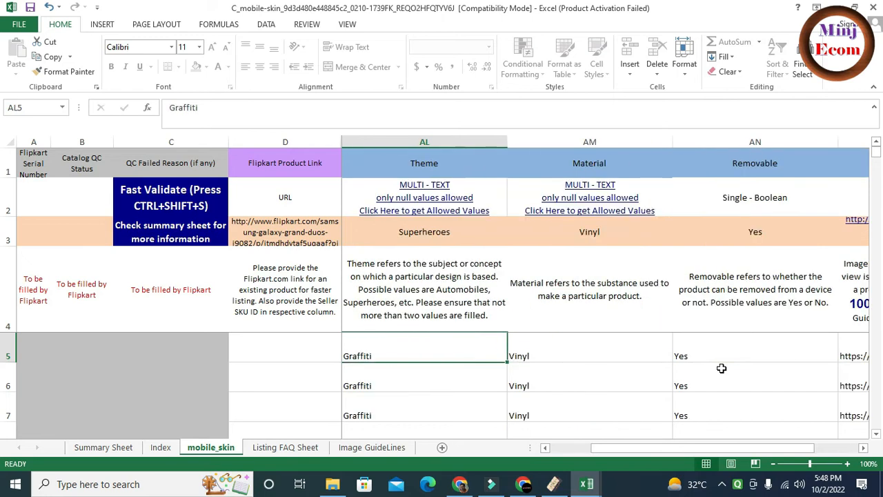
{"action": "key", "text": "Left"}
{"action": "key", "text": "Left"}
{"action": "key", "text": "Left"}
{"action": "key", "text": "Left"}
{"action": "key", "text": "Left"}
{"action": "key", "text": "Left"}
{"action": "key", "text": "Left"}
{"action": "key", "text": "Left"}
{"action": "key", "text": "Left"}
{"action": "key", "text": "Left"}
{"action": "key", "text": "Left"}
{"action": "key", "text": "Left"}
{"action": "key", "text": "Left"}
{"action": "key", "text": "Left"}
{"action": "key", "text": "Left"}
{"action": "key", "text": "Left"}
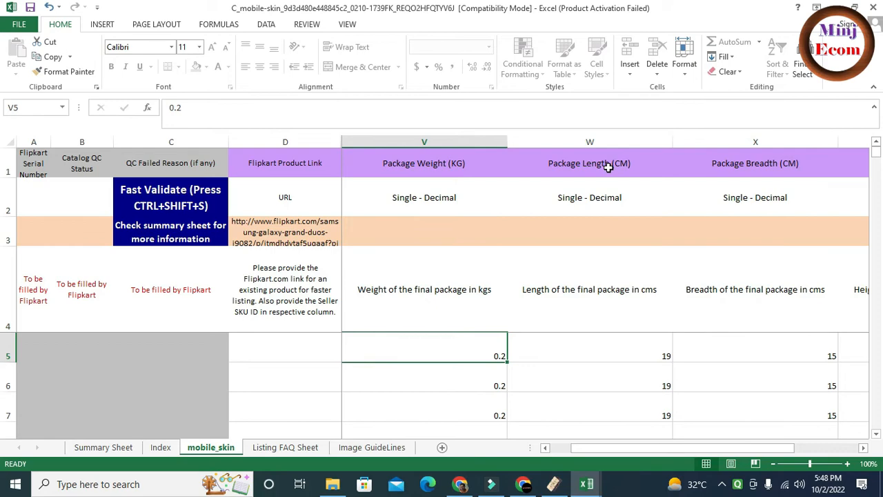
{"action": "key", "text": "Left"}
{"action": "key", "text": "Left"}
- Examine the remaining optional columns from Other Image URL 1 through EAN/UPC - Measuring Unit and Sales Package to Series
{"action": "key", "text": "Right"}
{"action": "key", "text": "Right"}
{"action": "key", "text": "Right"}
{"action": "key", "text": "Right"}
{"action": "key", "text": "Right"}
{"action": "key", "text": "Right"}
{"action": "key", "text": "Right"}
{"action": "key", "text": "Right"}
{"action": "key", "text": "Right"}
{"action": "key", "text": "Right"}
{"action": "key", "text": "Right"}
{"action": "key", "text": "Right"}
{"action": "key", "text": "Right"}
{"action": "key", "text": "Right"}
{"action": "key", "text": "Right"}
{"action": "key", "text": "Right"}
{"action": "key", "text": "Right"}
{"action": "key", "text": "Right"}
{"action": "key", "text": "Right"}
{"action": "key", "text": "Right"}
{"action": "key", "text": "Right"}
{"action": "key", "text": "Right"}
{"action": "key", "text": "Right"}
{"action": "key", "text": "Right"}
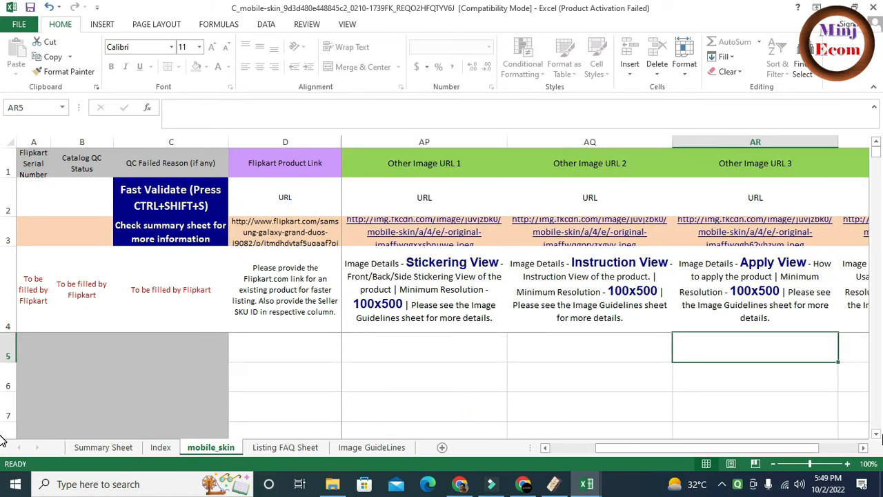
{"action": "key", "text": "Right"}
{"action": "key", "text": "Right"}
{"action": "key", "text": "Right"}
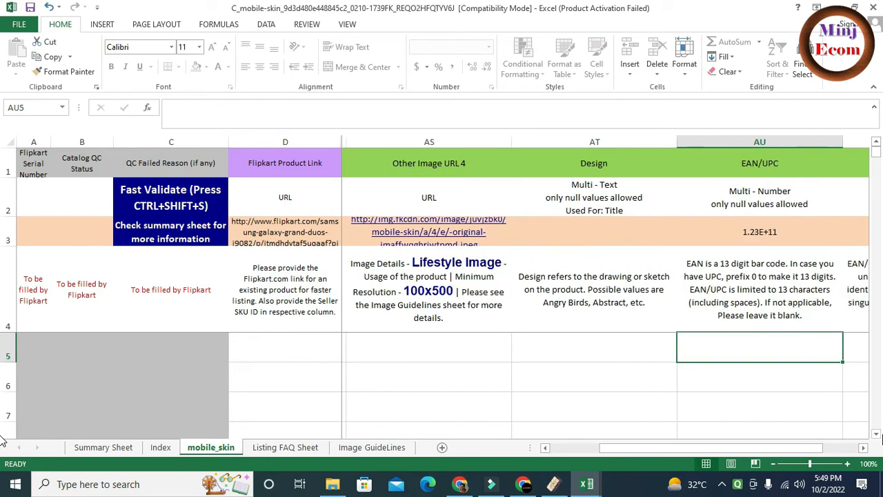
{"action": "key", "text": "Right"}
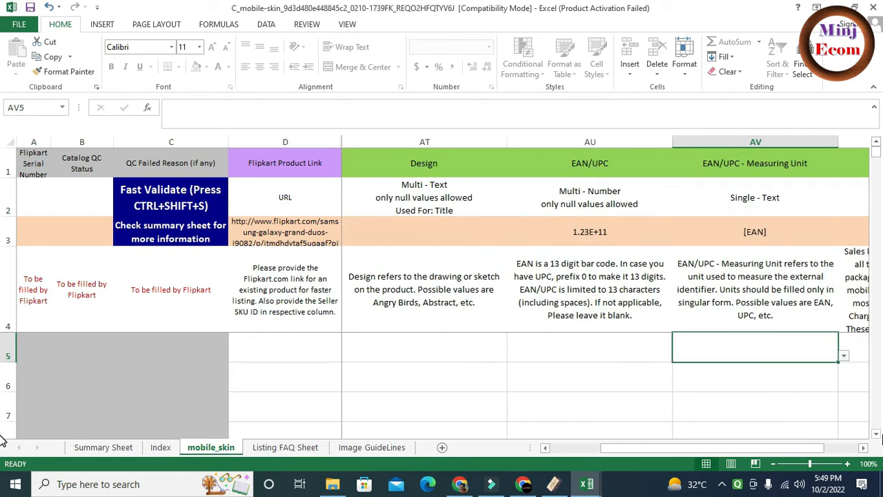
{"action": "key", "text": "Right"}
{"action": "key", "text": "Right"}
- Copy the Designed For value samsung galaxy a core 2 from AK5
{"action": "key", "text": "Left"}
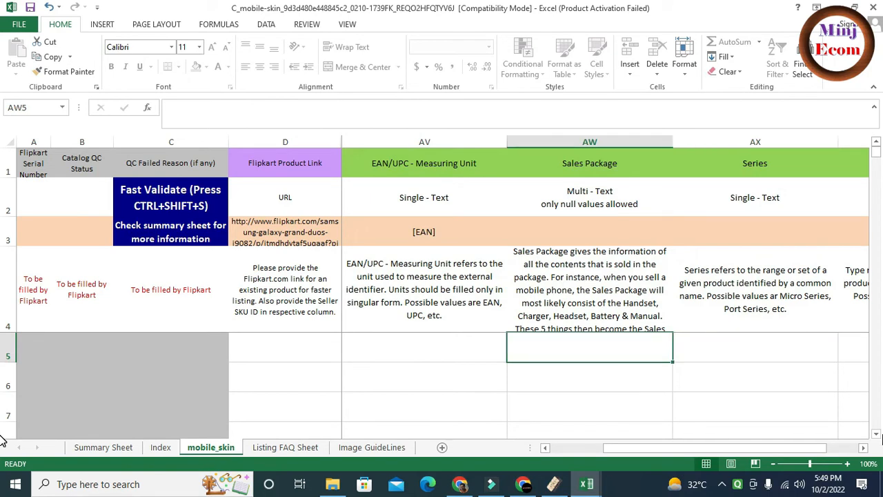
{"action": "key", "text": "Left"}
{"action": "key", "text": "Left"}
{"action": "key", "text": "Left"}
{"action": "key", "text": "Left"}
{"action": "key", "text": "Left"}
{"action": "key", "text": "Left"}
{"action": "key", "text": "Left"}
{"action": "key", "text": "Left"}
{"action": "key", "text": "Left"}
{"action": "key", "text": "Left"}
{"action": "key", "text": "Left"}
{"action": "key", "text": "Left"}
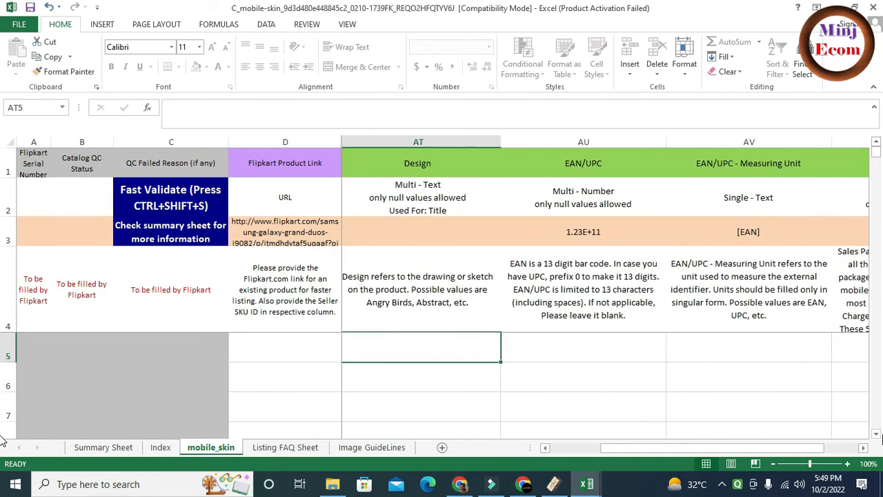
{"action": "key", "text": "Left"}
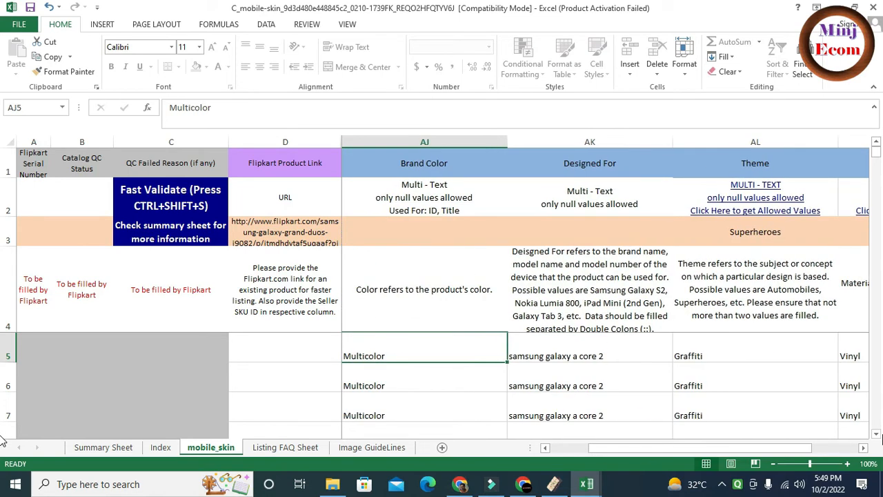
{"action": "key", "text": "Right"}
{"action": "key", "text": "ctrl+c"}
- Paste the copied phone model samsung galaxy a core 2 into the Sales Package cell AW5
{"action": "key", "text": "ctrl+Right"}
{"action": "key", "text": "ctrl+Right"}
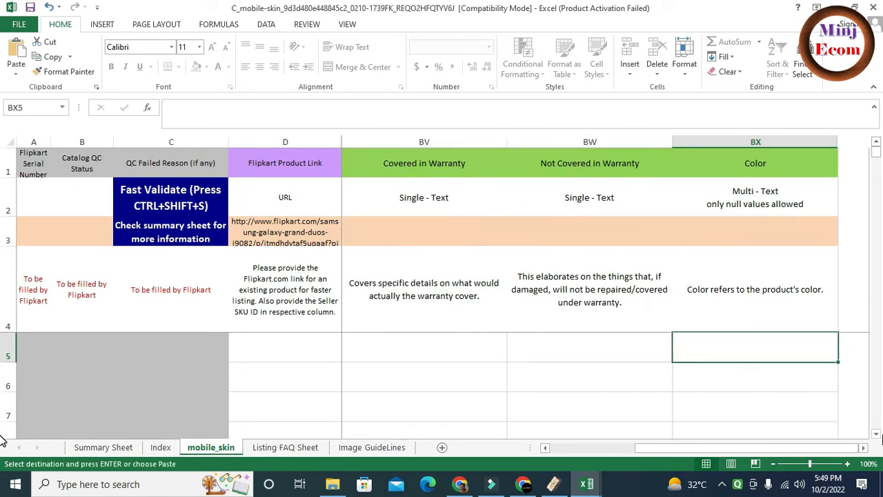
{"action": "key", "text": "Left"}
{"action": "key", "text": "Left"}
{"action": "key", "text": "Left"}
{"action": "key", "text": "Left"}
{"action": "key", "text": "Left"}
{"action": "key", "text": "Left"}
{"action": "key", "text": "Left"}
{"action": "key", "text": "Left"}
{"action": "key", "text": "Left"}
{"action": "key", "text": "Left"}
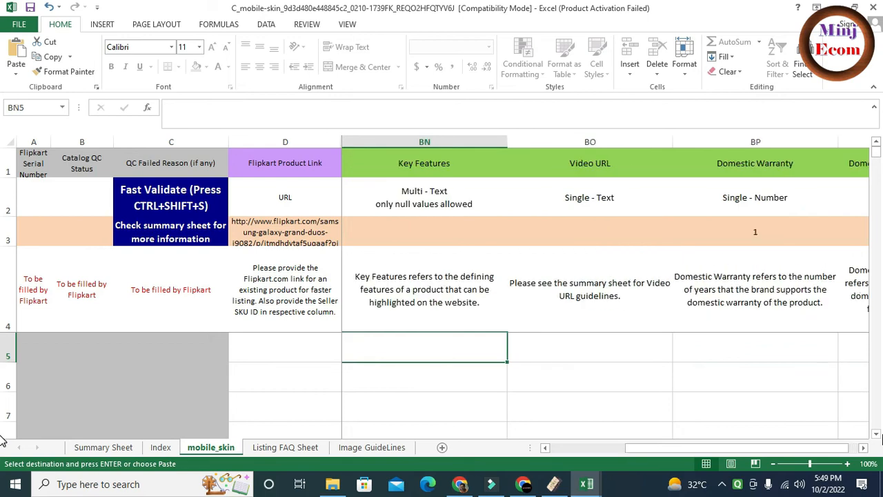
{"action": "key", "text": "Left"}
{"action": "key", "text": "Left"}
{"action": "key", "text": "Left"}
{"action": "key", "text": "Left"}
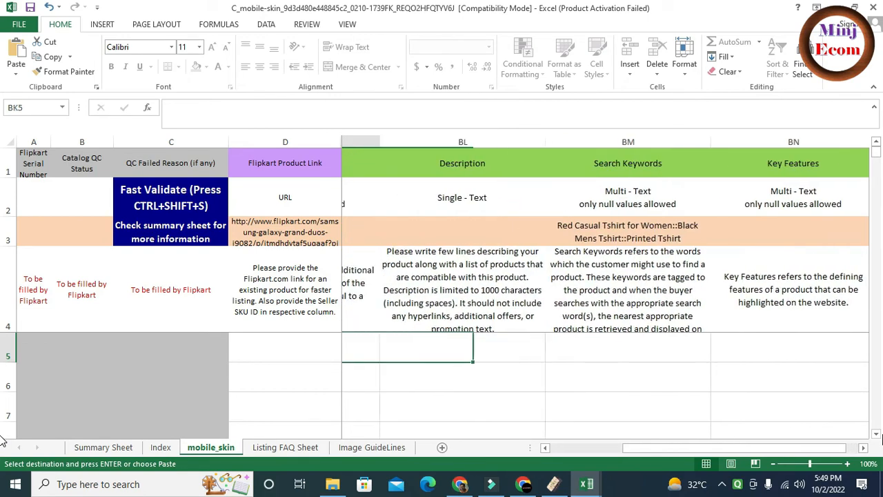
{"action": "key", "text": "Left"}
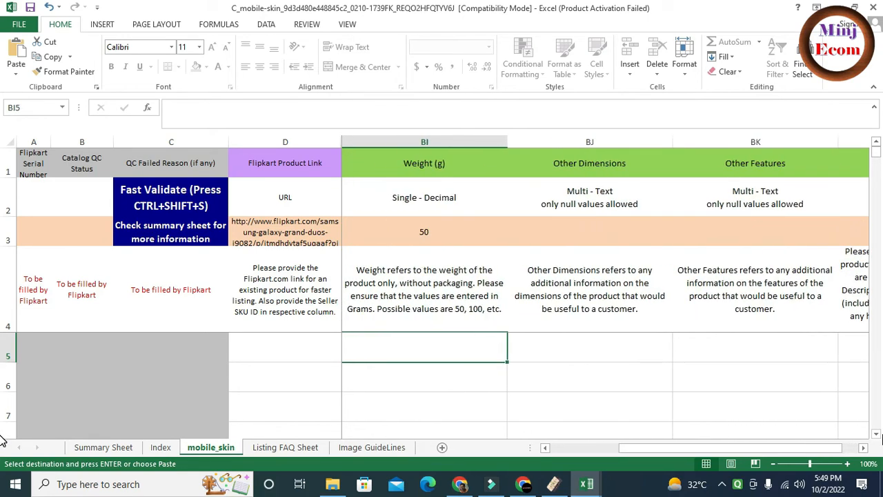
{"action": "key", "text": "Left"}
{"action": "key", "text": "Left"}
{"action": "key", "text": "Left"}
{"action": "key", "text": "Left"}
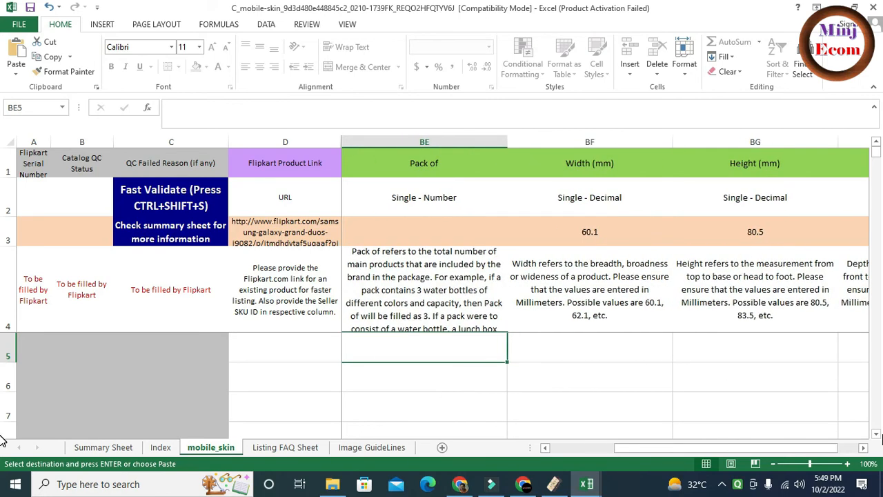
{"action": "key", "text": "Left"}
{"action": "key", "text": "Left"}
{"action": "key", "text": "Left"}
{"action": "key", "text": "Left"}
{"action": "key", "text": "Left"}
{"action": "key", "text": "Left"}
{"action": "key", "text": "Left"}
{"action": "key", "text": "Left"}
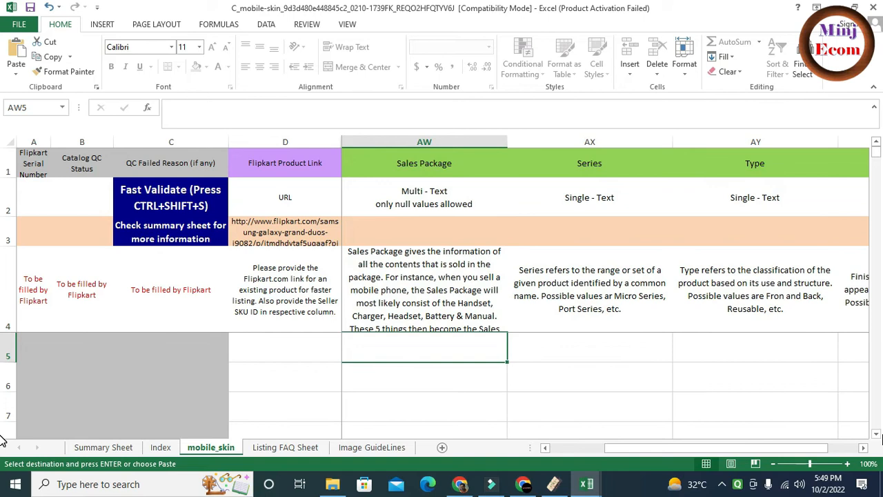
{"action": "key", "text": "ctrl+v"}
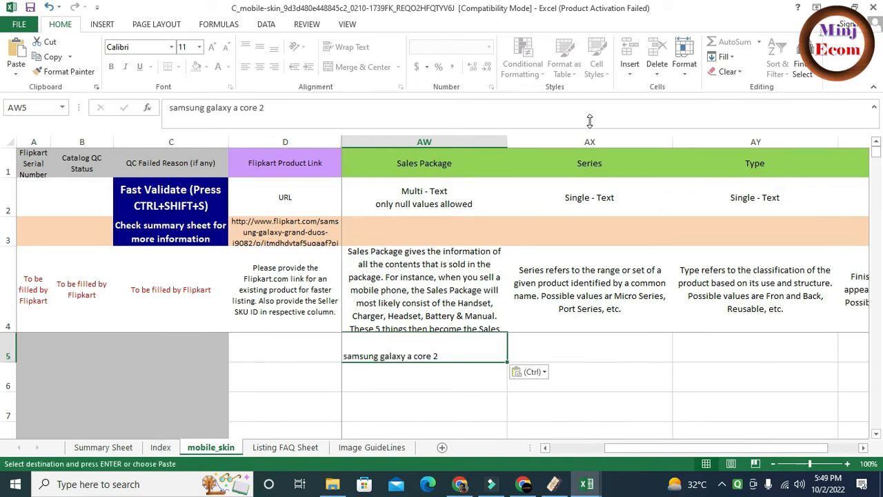
- Add "1 Back sking for " before the phone model in AW5, making it "1 Back sking for samsung galaxy a core 2"
{"action": "left_click", "coordinate": [166, 107]}
{"action": "type", "text": "1 "}
{"action": "type", "text": "Back sking f"}
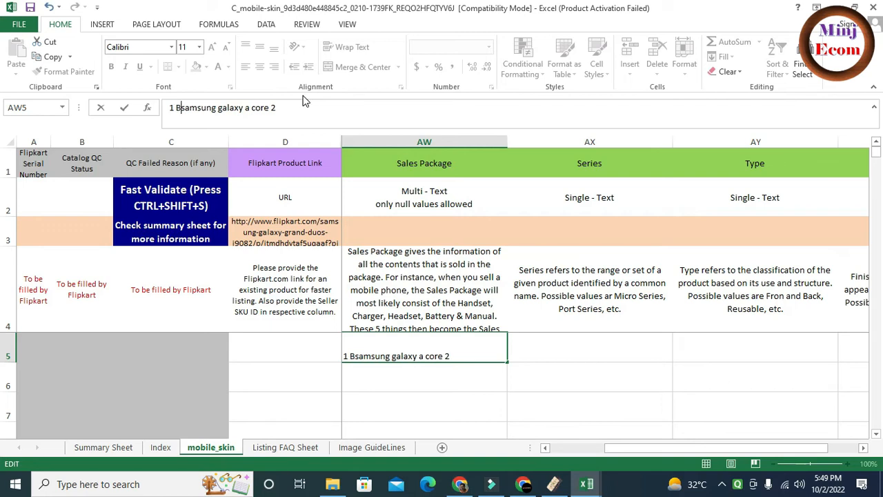
{"action": "type", "text": "or"}
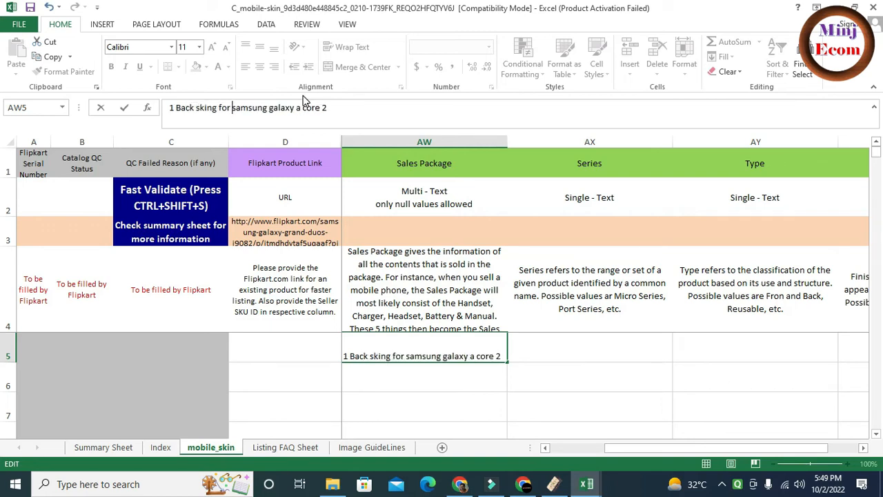
{"action": "key", "text": "Tab"}
- Fill the Sales Package text from AW5 down through AW7
{"action": "key", "text": "Left"}
{"action": "key", "text": "shift+Down"}
{"action": "key", "text": "shift+Down"}
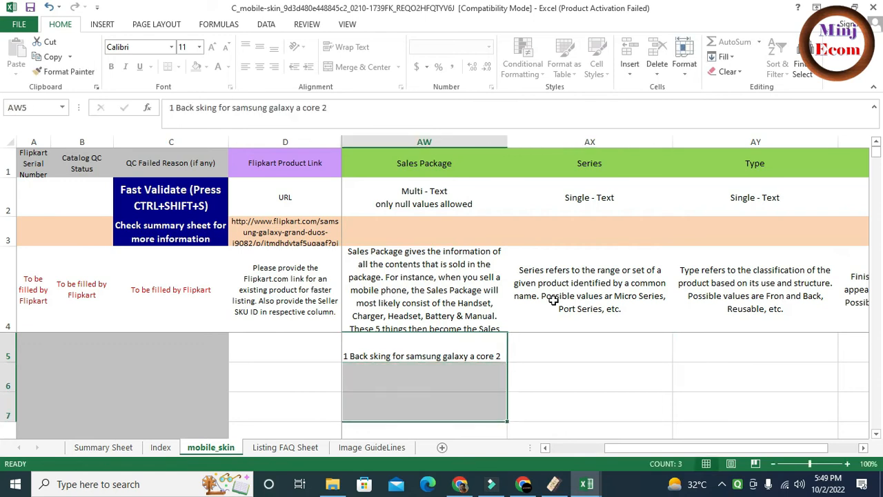
{"action": "key", "text": "ctrl+d"}
{"action": "key", "text": "Up"}
{"action": "key", "text": "Down"}
{"action": "key", "text": "Down"}
{"action": "key", "text": "Down"}
{"action": "key", "text": "Up"}
{"action": "key", "text": "Up"}
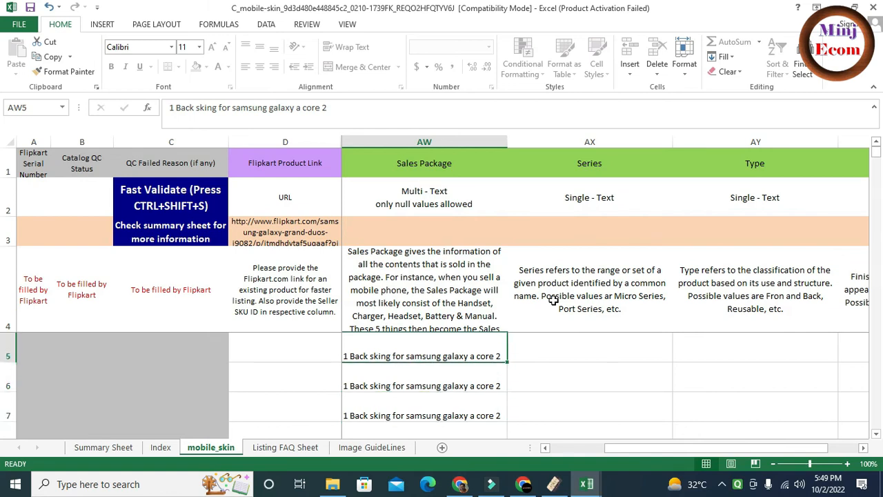
- Examine the optional columns Series, Type, Finish, Character and Water Resistant for fields to fill in
{"action": "key", "text": "Right"}
{"action": "key", "text": "Right"}
{"action": "key", "text": "Right"}
{"action": "key", "text": "Right"}
{"action": "key", "text": "Right"}
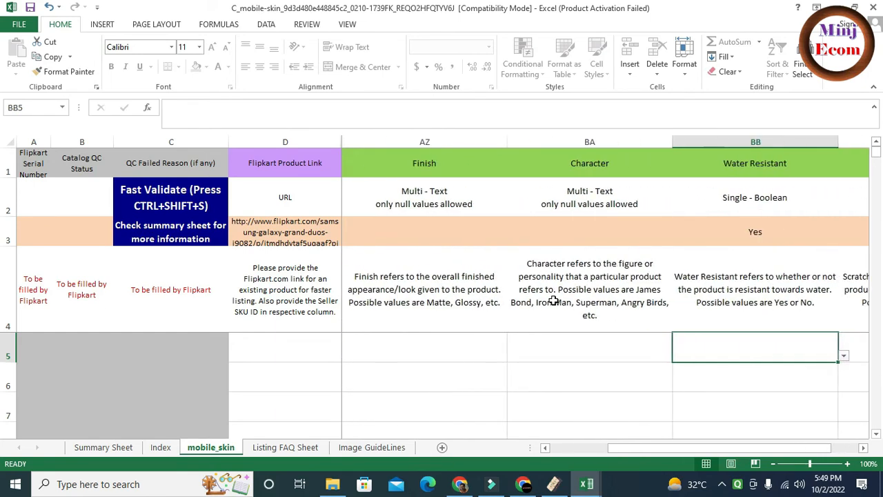
{"action": "key", "text": "Left"}
{"action": "key", "text": "Left"}
{"action": "key", "text": "Right"}
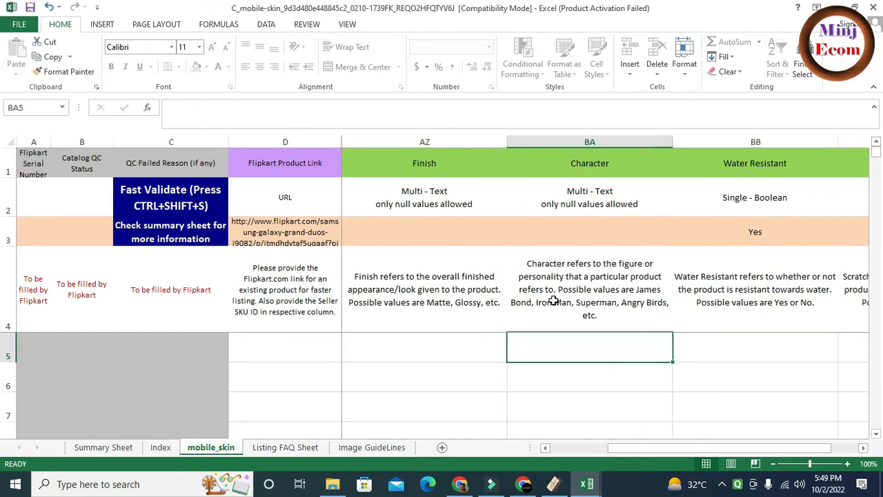
{"action": "key", "text": "Right"}
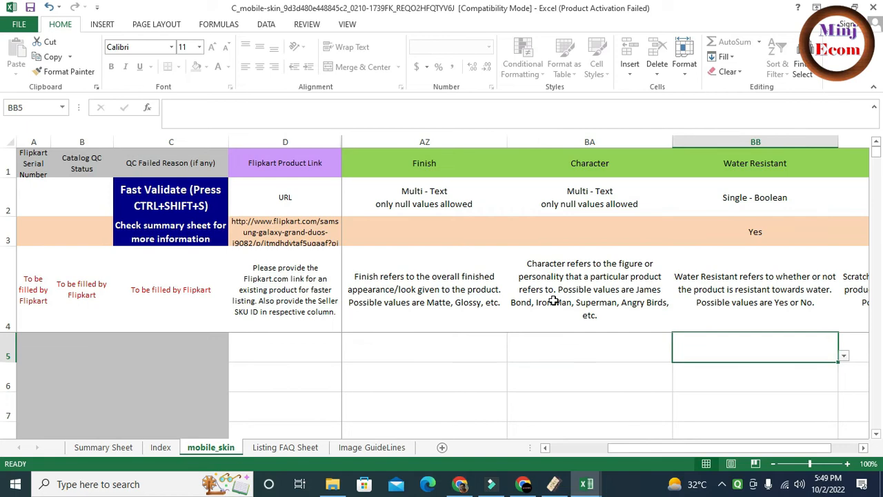
{"action": "key", "text": "Left"}
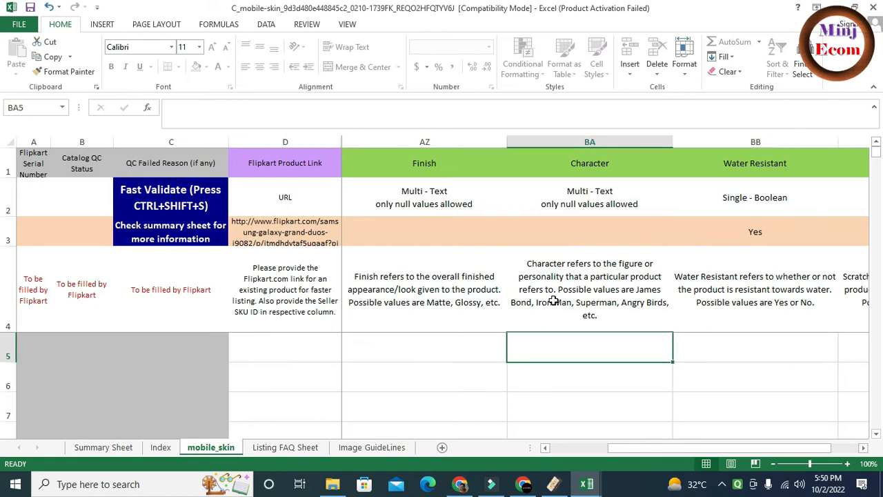
{"action": "key", "text": "Right"}
{"action": "key", "text": "Right"}
{"action": "key", "text": "Right"}
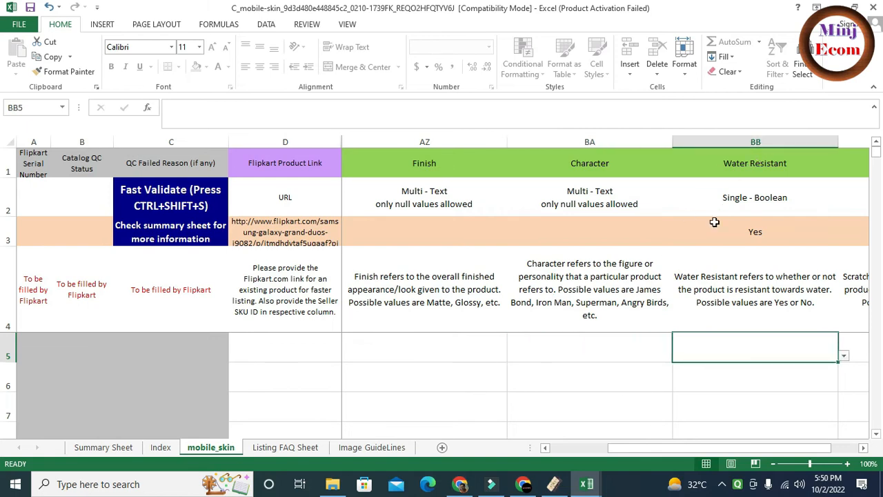
- Set Pack of to 1 in BE5 and fill it down through BE7
{"action": "key", "text": "Right"}
{"action": "key", "text": "Right"}
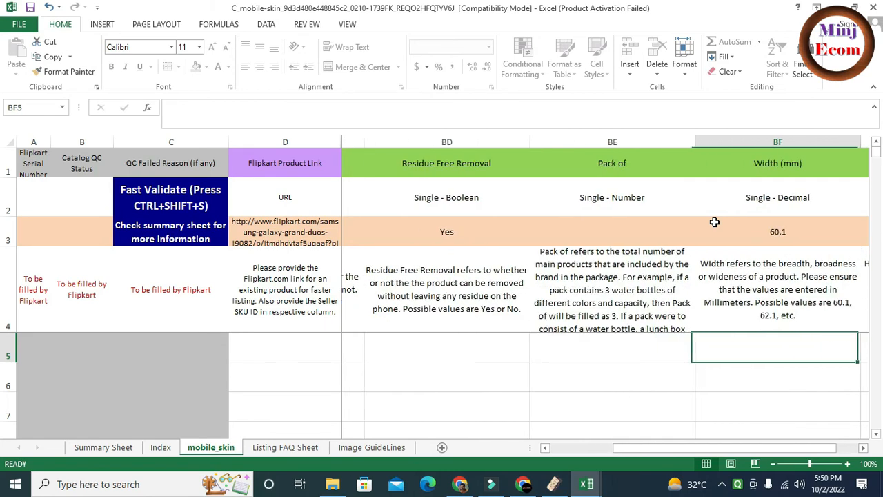
{"action": "key", "text": "Left"}
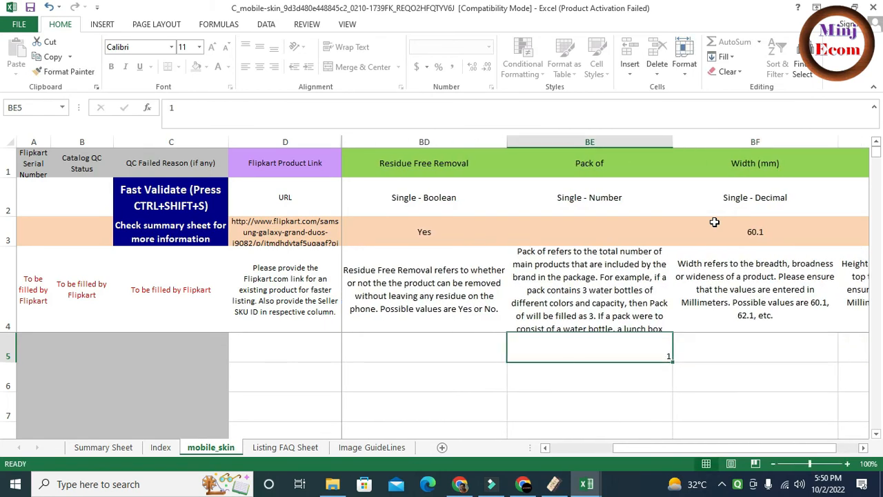
{"action": "key", "text": "shift+Down"}
{"action": "key", "text": "shift+Down"}
- Examine the optional columns from Width (mm) and Height (mm) through Other Features and Description to Search Keywords
{"action": "key", "text": "Right"}
{"action": "key", "text": "Right"}
{"action": "key", "text": "Right"}
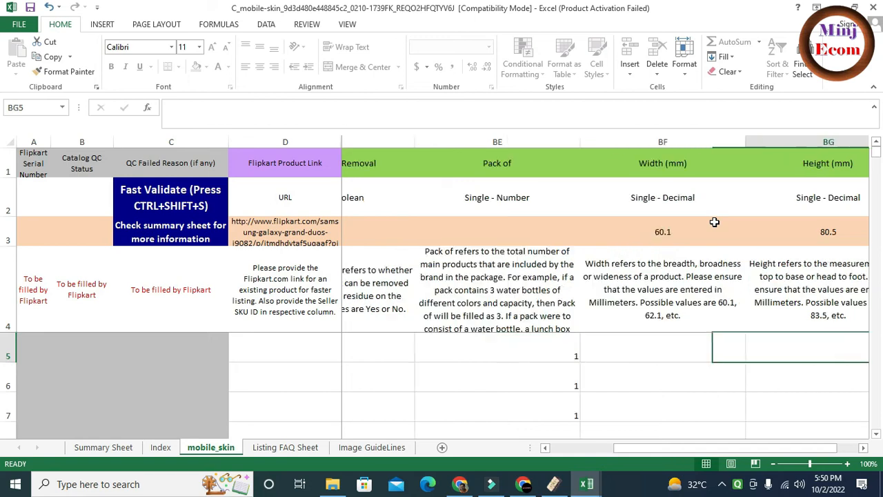
{"action": "key", "text": "Right"}
{"action": "key", "text": "Right"}
{"action": "key", "text": "Right"}
{"action": "key", "text": "Right"}
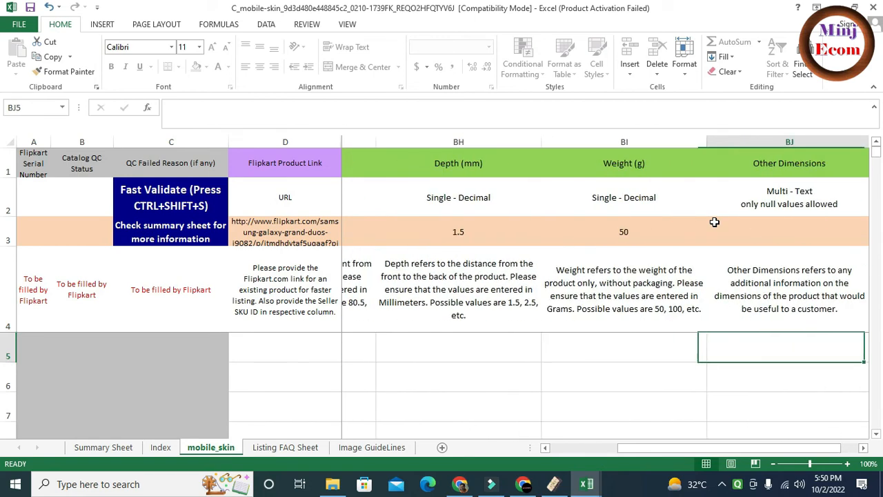
{"action": "key", "text": "Left"}
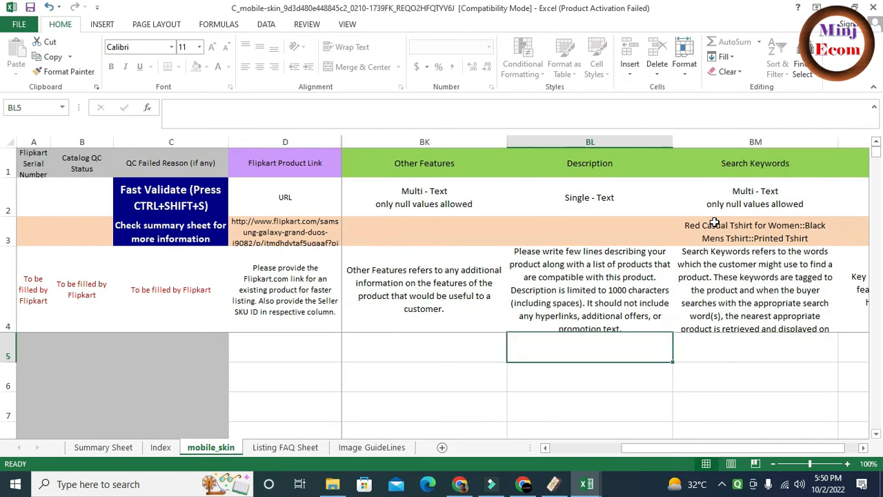
{"action": "key", "text": "Right"}
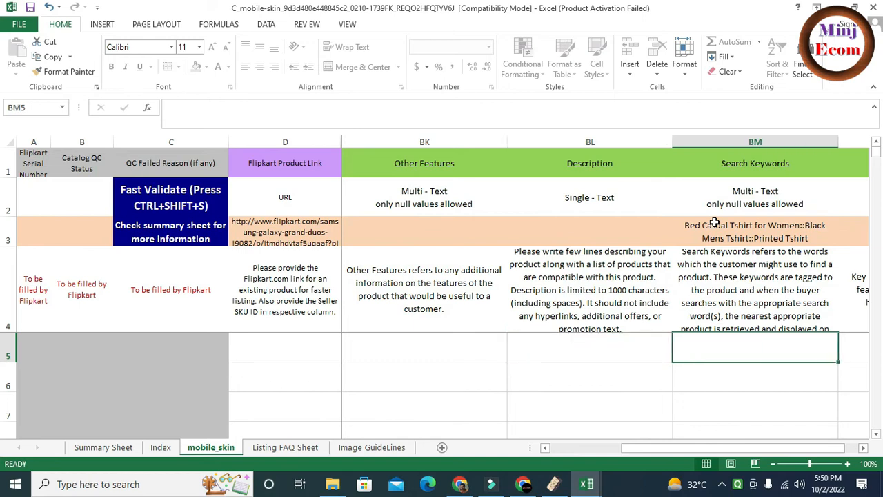
{"action": "key", "text": "Left"}
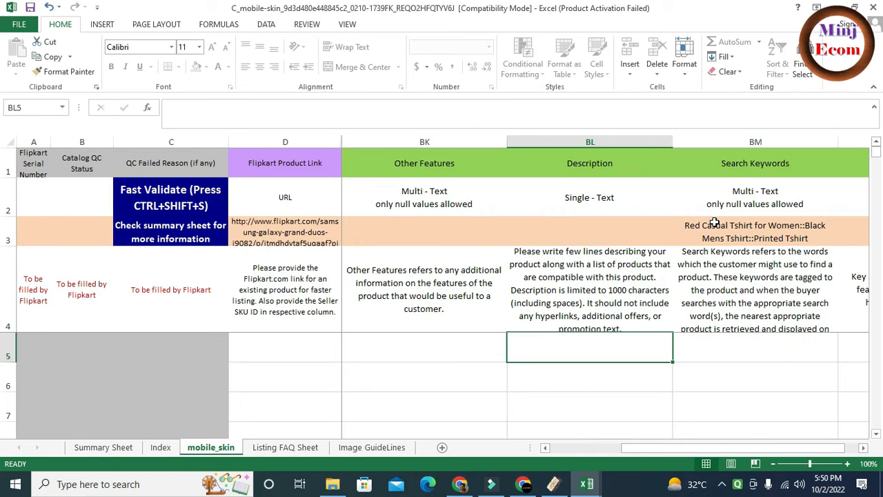
- Enter "back skin::mobile sking for" as the Search Keywords in BM5
{"action": "key", "text": "Right"}
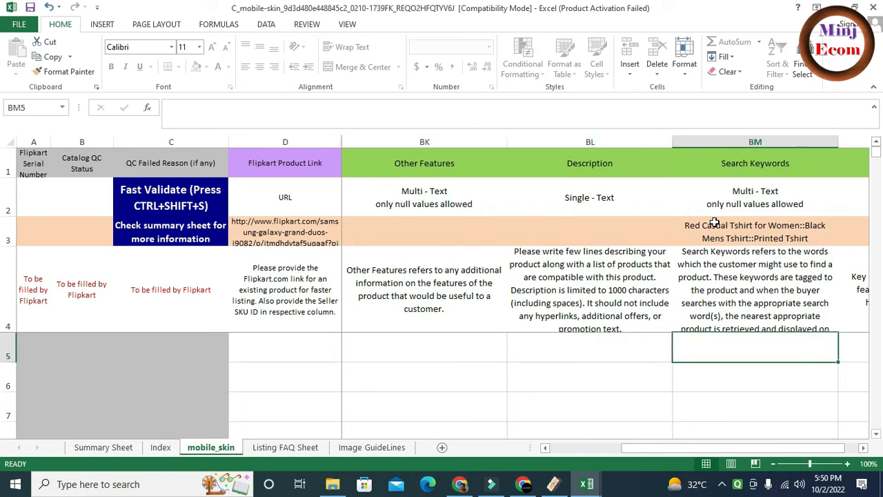
{"action": "type", "text": "back sking"}
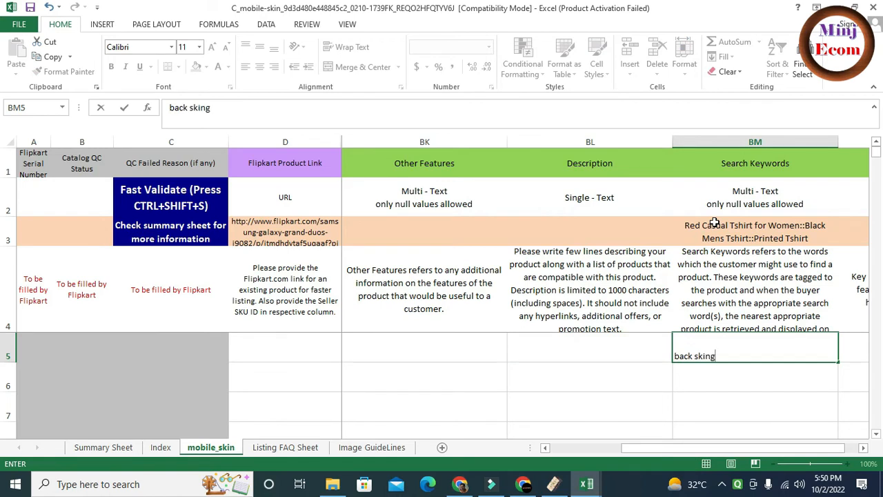
{"action": "key", "text": "BackSpace"}
{"action": "type", "text": "::mobile skin"}
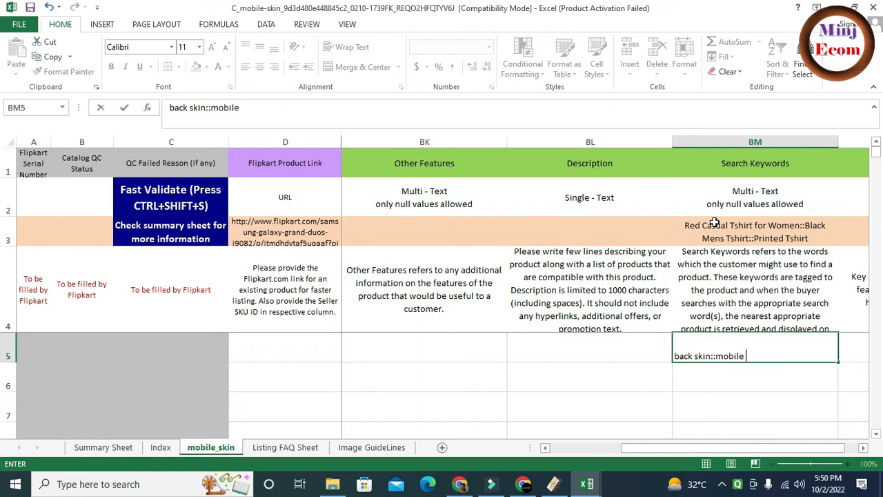
{"action": "type", "text": "g for"}
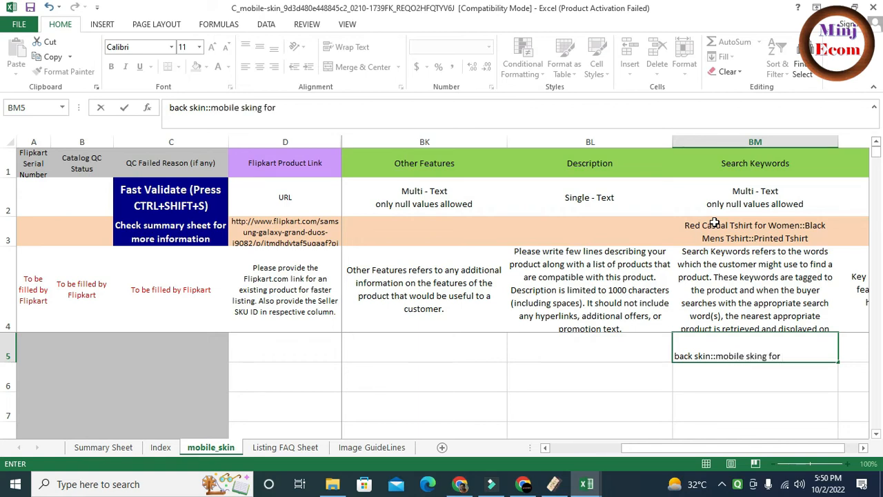
- Copy the phone model text "samsung galaxy a core 2" from the Sales Package cell AW5
{"action": "key", "text": "Left"}
{"action": "key", "text": "Left"}
{"action": "key", "text": "Left"}
{"action": "key", "text": "Left"}
{"action": "key", "text": "Left"}
{"action": "key", "text": "Left"}
{"action": "key", "text": "Left"}
{"action": "key", "text": "Left"}
{"action": "key", "text": "Left"}
{"action": "key", "text": "Left"}
{"action": "key", "text": "Left"}
{"action": "key", "text": "Left"}
{"action": "key", "text": "Left"}
{"action": "key", "text": "Left"}
{"action": "key", "text": "Left"}
{"action": "key", "text": "Left"}
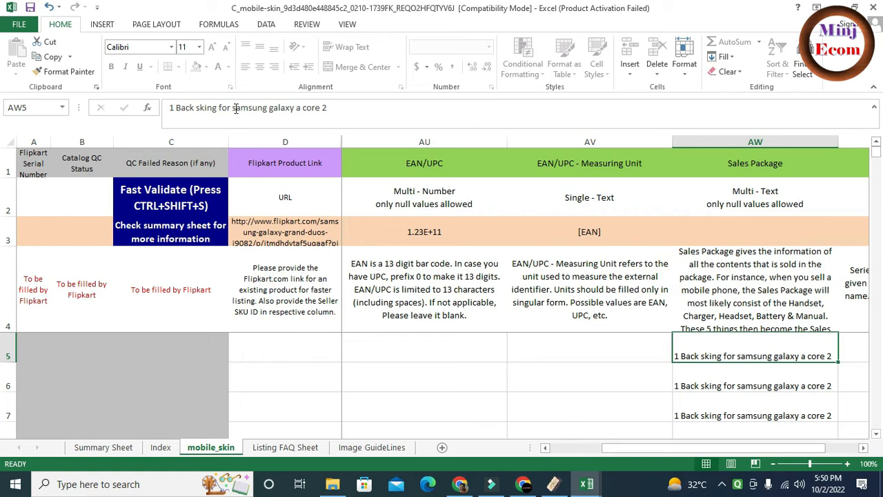
{"action": "left_click_drag", "start_coordinate": [234, 108], "coordinate": [328, 109]}
{"action": "key", "text": "ctrl+c"}
{"action": "key", "text": "Escape"}
- Append "samsung galaxy a core 2" and a "::" separator to the Search Keywords in BM5, removing the extra space
{"action": "key", "text": "Right"}
{"action": "key", "text": "Right"}
{"action": "key", "text": "Right"}
{"action": "key", "text": "Right"}
{"action": "key", "text": "Right"}
{"action": "key", "text": "Right"}
{"action": "key", "text": "Right"}
{"action": "key", "text": "Right"}
{"action": "key", "text": "Right"}
{"action": "key", "text": "Right"}
{"action": "key", "text": "Right"}
{"action": "key", "text": "Right"}
{"action": "key", "text": "Right"}
{"action": "key", "text": "Right"}
{"action": "key", "text": "Right"}
{"action": "key", "text": "Right"}
{"action": "key", "text": "Right"}
{"action": "key", "text": "Right"}
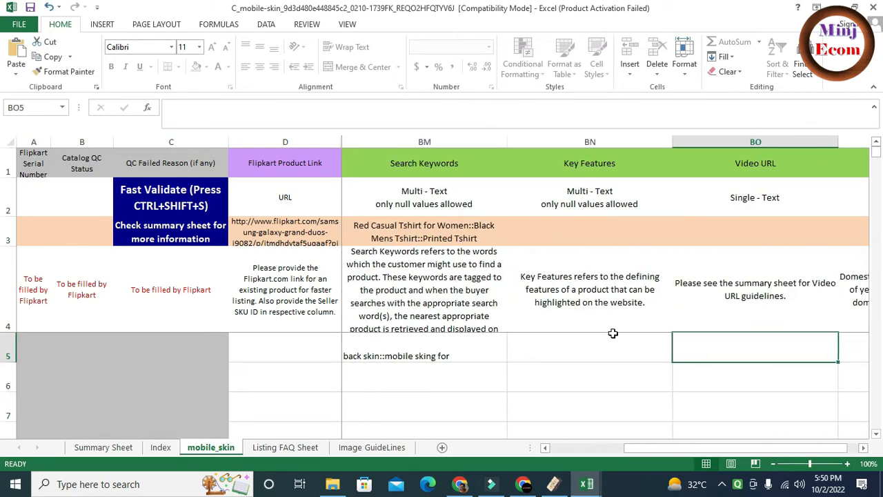
{"action": "left_click", "coordinate": [441, 345]}
{"action": "left_click", "coordinate": [293, 115]}
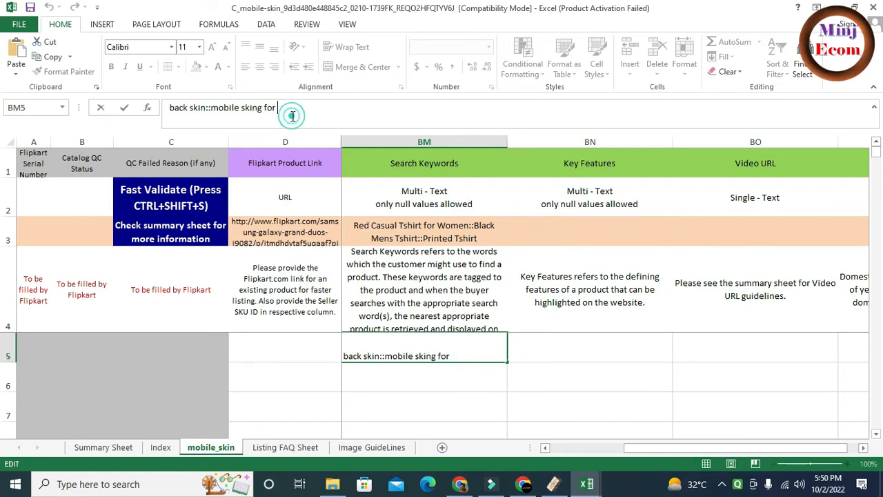
{"action": "type", "text": "samsung galaxy a core 2"}
{"action": "left_click", "coordinate": [281, 109]}
{"action": "key", "text": "BackSpace"}
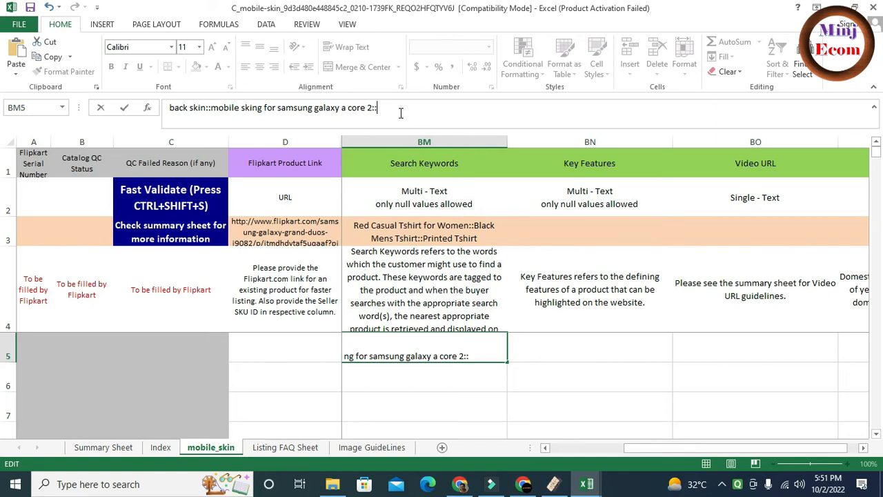
- Add the keyword "back sking for samsung galaxy a core 2" to the Search Keywords in BM5
{"action": "type", "text": "back sking for"}
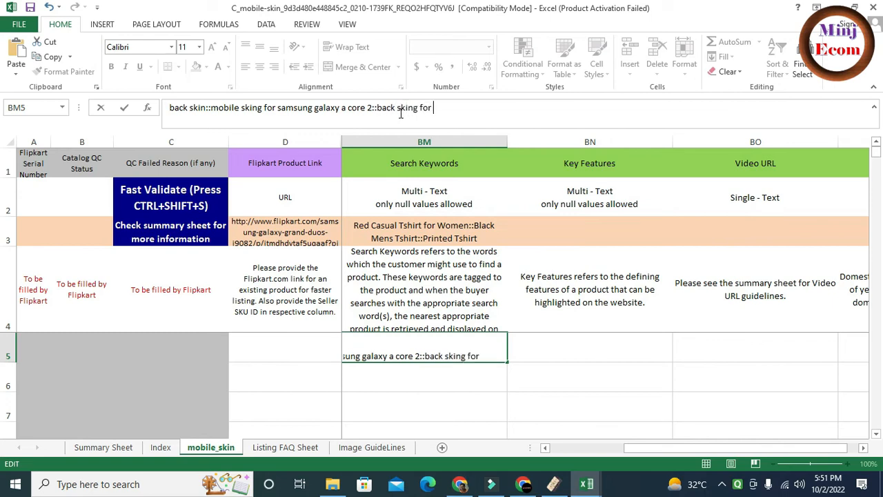
{"action": "key", "text": "ctrl+v"}
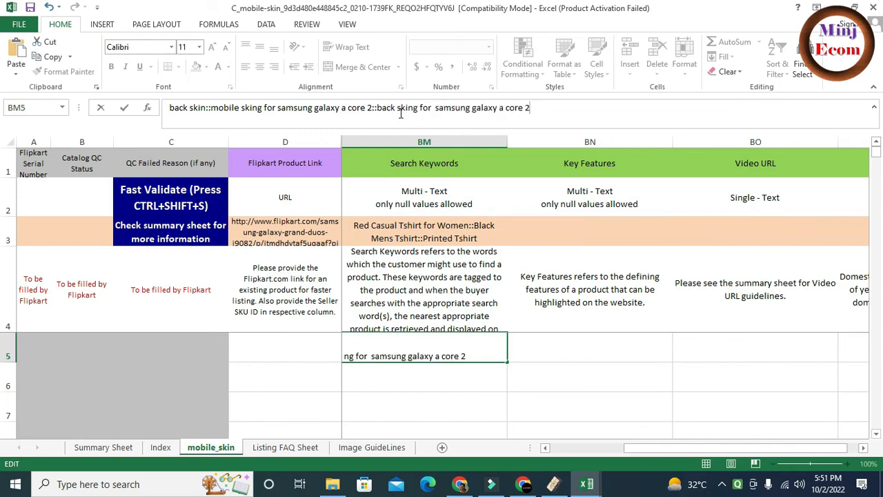
{"action": "left_click", "coordinate": [544, 366]}
{"action": "left_click", "coordinate": [459, 355]}
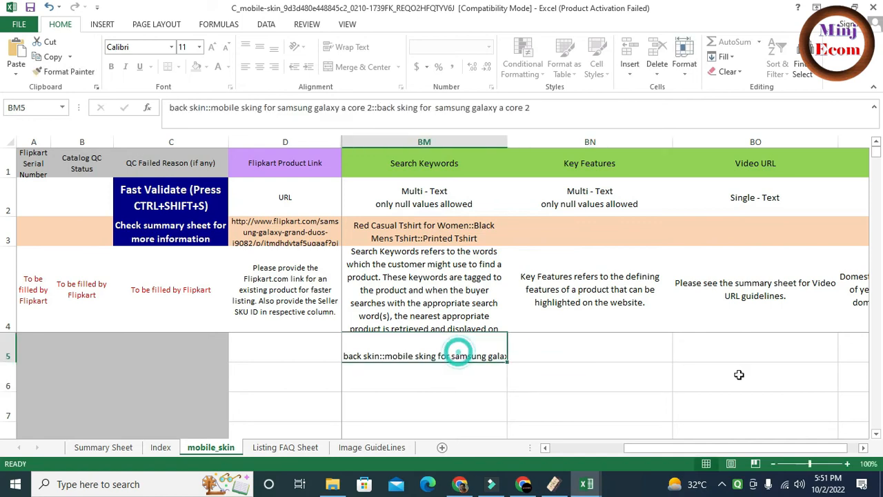
- Review the Search Keywords entry in BM5 and the "::" separators between its keywords
{"action": "key", "text": "Right"}
{"action": "key", "text": "Left"}
{"action": "key", "text": "Left"}
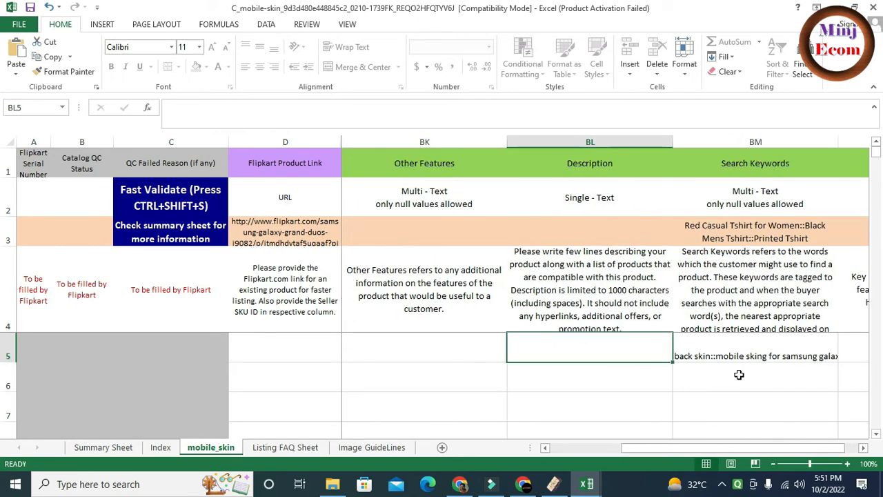
{"action": "key", "text": "Right"}
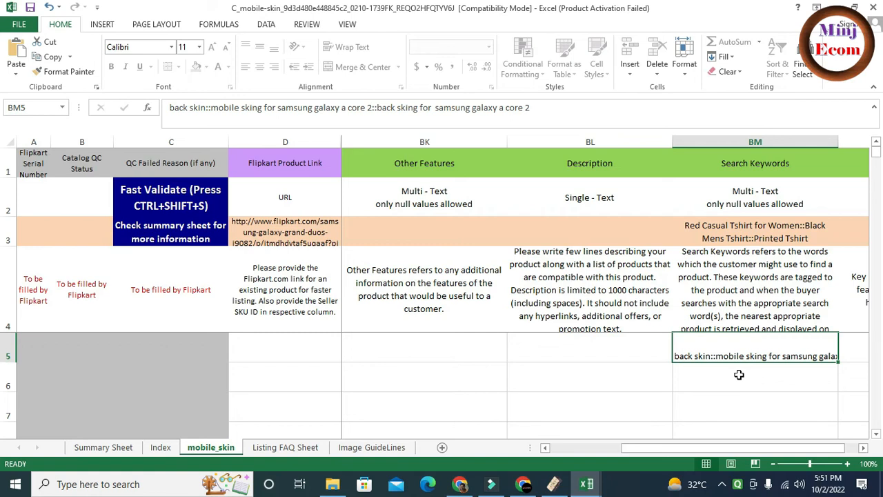
{"action": "left_click", "coordinate": [374, 109]}
{"action": "type", "text": "::"}
{"action": "left_click", "coordinate": [650, 347]}
{"action": "left_click", "coordinate": [721, 345]}
{"action": "key", "text": "Right"}
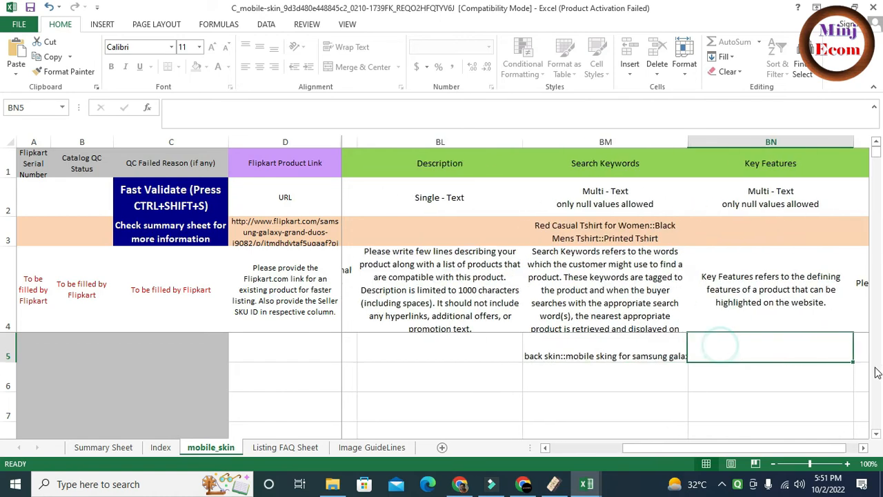
- Examine the remaining optional columns from Key Features and Video URL through the warranty fields to Color
{"action": "key", "text": "Right"}
{"action": "key", "text": "Left"}
{"action": "key", "text": "Right"}
{"action": "key", "text": "Right"}
{"action": "key", "text": "Right"}
{"action": "key", "text": "Right"}
{"action": "key", "text": "Right"}
{"action": "key", "text": "Right"}
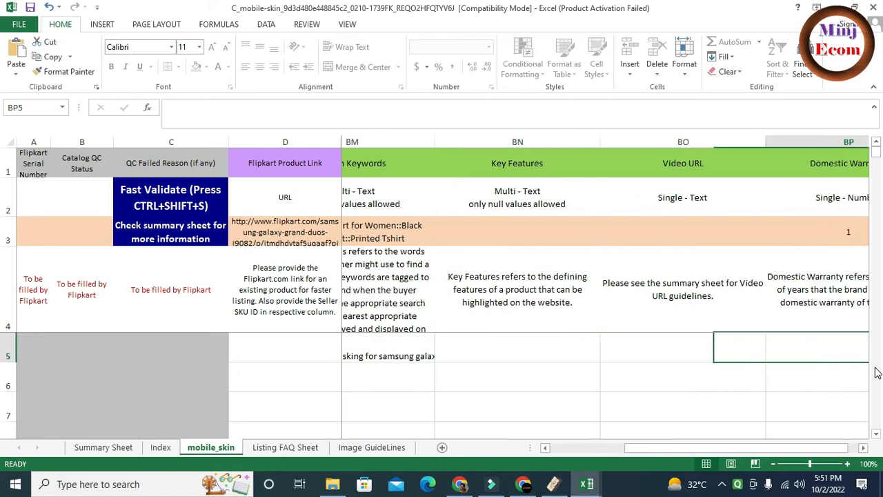
{"action": "key", "text": "Right"}
{"action": "key", "text": "Right"}
{"action": "key", "text": "Right"}
{"action": "key", "text": "Right"}
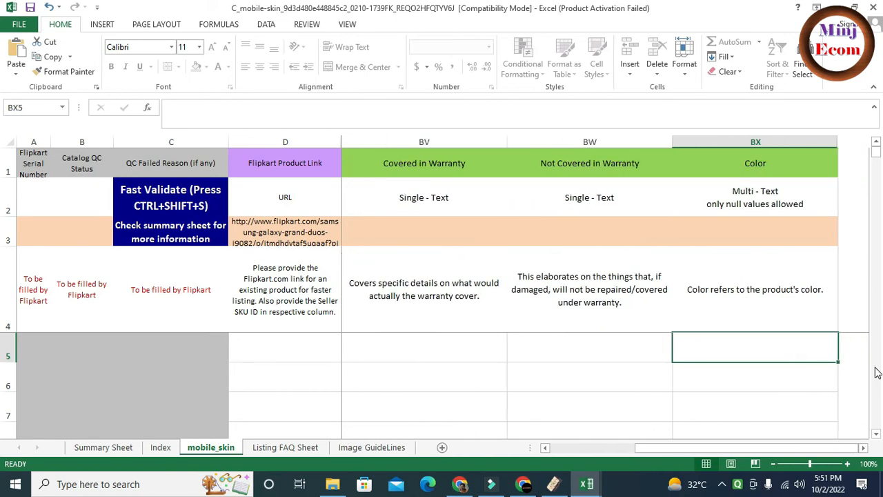
- Return to the start of row 5 and save the filled catalog workbook
{"action": "key", "text": "Left"}
{"action": "key", "text": "Left"}
{"action": "key", "text": "Left"}
{"action": "key", "text": "Left"}
{"action": "key", "text": "Left"}
{"action": "key", "text": "Left"}
{"action": "key", "text": "Left"}
{"action": "key", "text": "Left"}
{"action": "key", "text": "Left"}
{"action": "key", "text": "Left"}
{"action": "key", "text": "Left"}
{"action": "key", "text": "Left"}
{"action": "key", "text": "Left"}
{"action": "key", "text": "Left"}
{"action": "key", "text": "Left"}
{"action": "key", "text": "Left"}
{"action": "key", "text": "Left"}
{"action": "key", "text": "Left"}
{"action": "key", "text": "Left"}
{"action": "key", "text": "Left"}
{"action": "key", "text": "Left"}
{"action": "key", "text": "Left"}
{"action": "key", "text": "Left"}
{"action": "key", "text": "Left"}
{"action": "key", "text": "Left"}
{"action": "key", "text": "Left"}
{"action": "key", "text": "Left"}
{"action": "key", "text": "Left"}
{"action": "key", "text": "Left"}
{"action": "key", "text": "Left"}
{"action": "key", "text": "Left"}
{"action": "key", "text": "Left"}
{"action": "key", "text": "Left"}
{"action": "key", "text": "Left"}
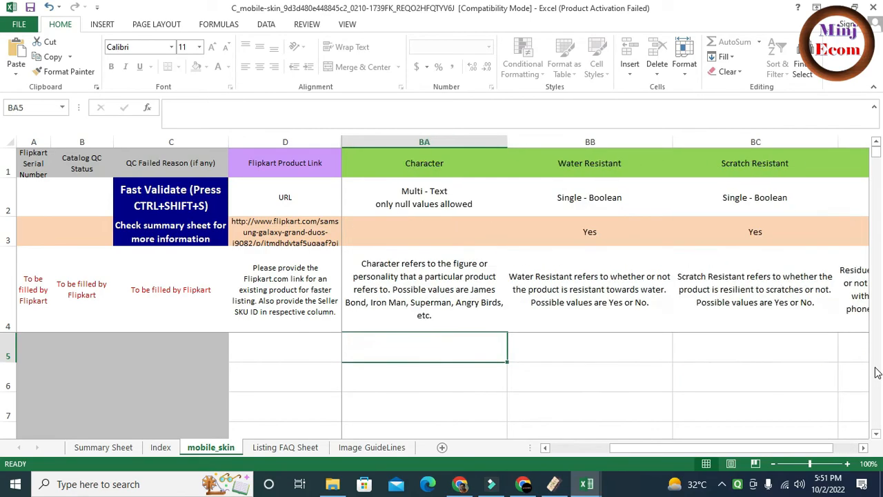
{"action": "key", "text": "Left"}
{"action": "key", "text": "Left"}
{"action": "key", "text": "Left"}
{"action": "key", "text": "Left"}
{"action": "key", "text": "Left"}
{"action": "key", "text": "Left"}
{"action": "key", "text": "Left"}
{"action": "key", "text": "Left"}
{"action": "key", "text": "Left"}
{"action": "key", "text": "Left"}
{"action": "key", "text": "Left"}
{"action": "key", "text": "Left"}
{"action": "key", "text": "Left"}
{"action": "key", "text": "Left"}
{"action": "key", "text": "Left"}
{"action": "key", "text": "Left"}
{"action": "key", "text": "Left"}
{"action": "key", "text": "Left"}
{"action": "key", "text": "Left"}
{"action": "key", "text": "Left"}
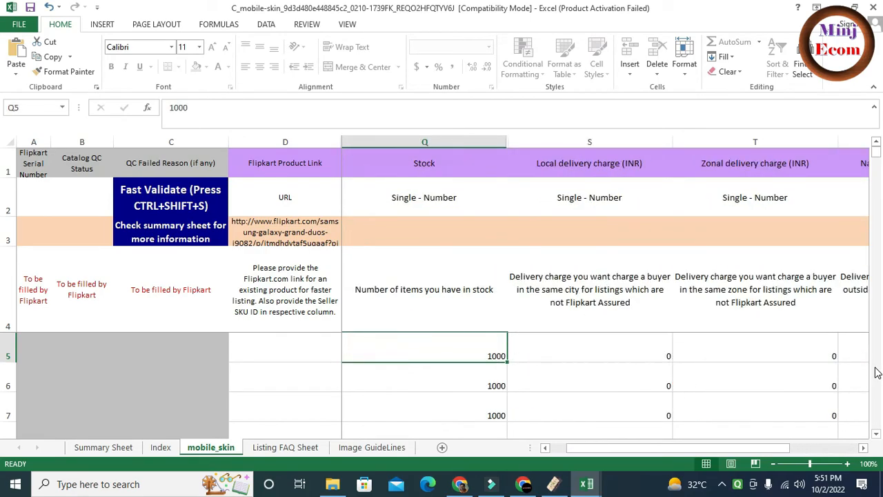
{"action": "key", "text": "ctrl+s"}
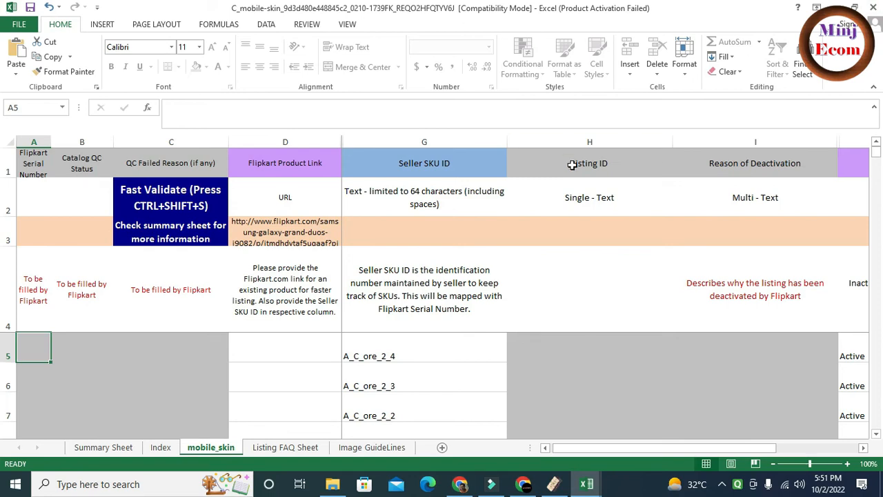
- Switch to the Flipkart Seller Dashboard in Chrome and upload the newest mobile-skin catalog file from the Downloads folder
{"action": "left_click", "coordinate": [460, 481]}
{"action": "left_click", "coordinate": [420, 14]}
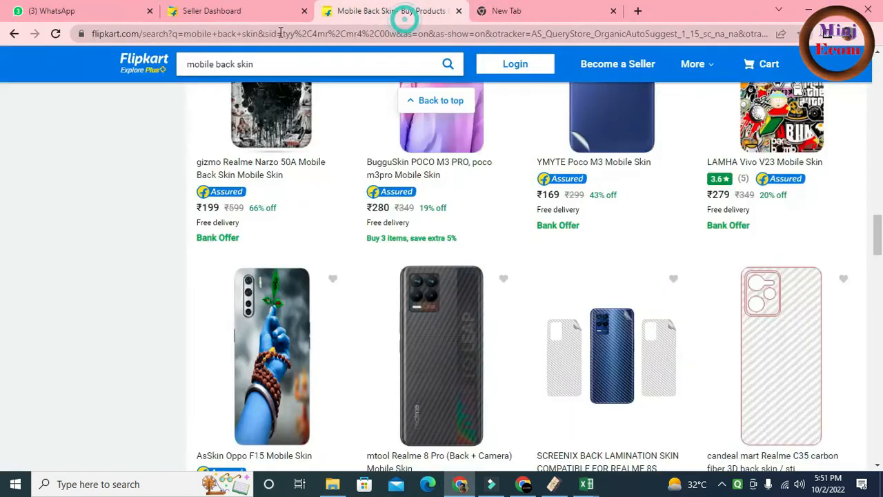
{"action": "left_click", "coordinate": [214, 9]}
{"action": "left_click", "coordinate": [458, 299]}
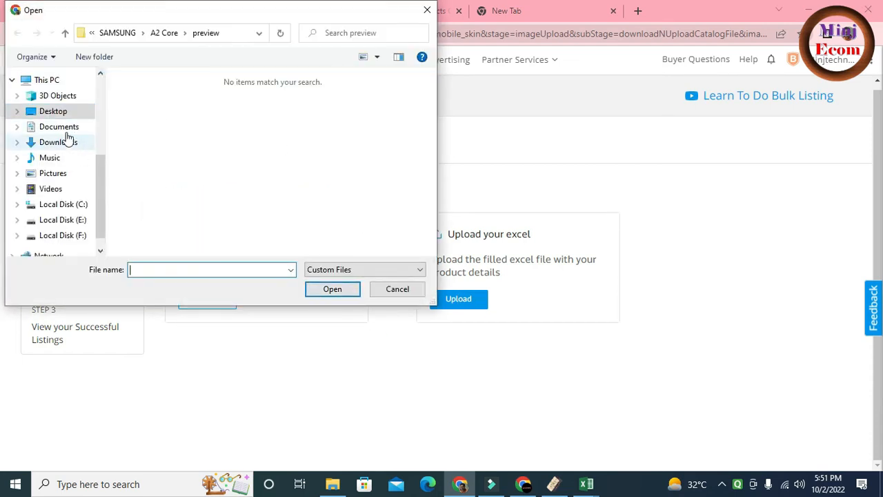
{"action": "left_click", "coordinate": [61, 142]}
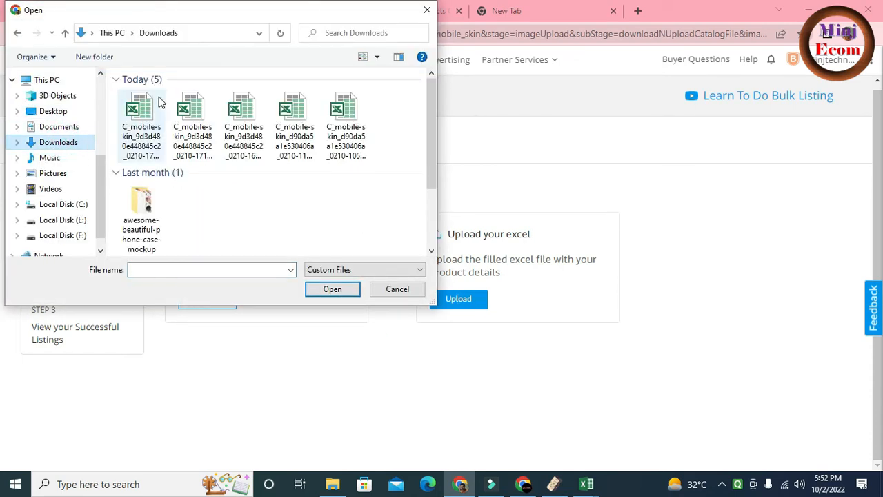
{"action": "left_click", "coordinate": [143, 118]}
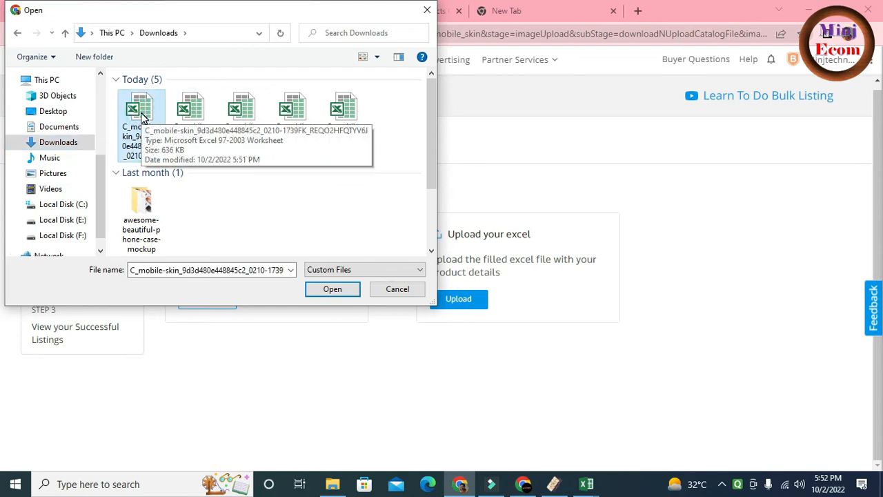
{"action": "left_click", "coordinate": [332, 290]}
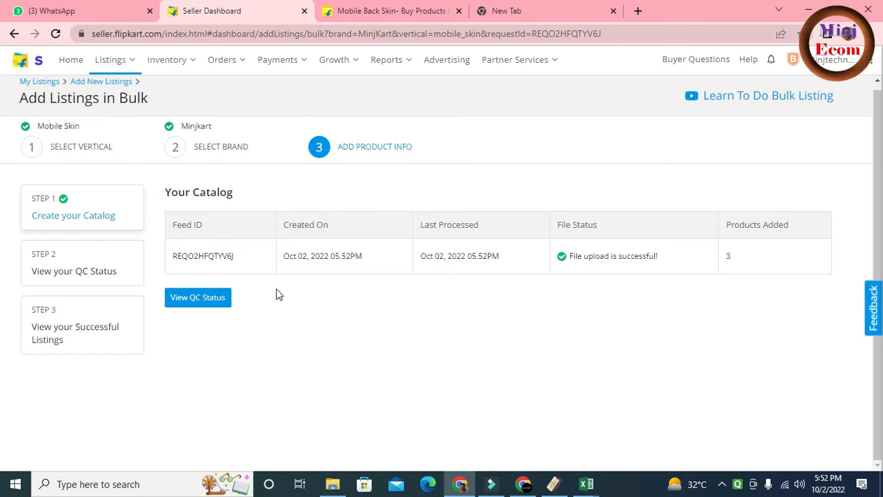
- Check the QC status of the uploaded catalog, refreshing the page, and minimize the browser
{"action": "left_click", "coordinate": [55, 34]}
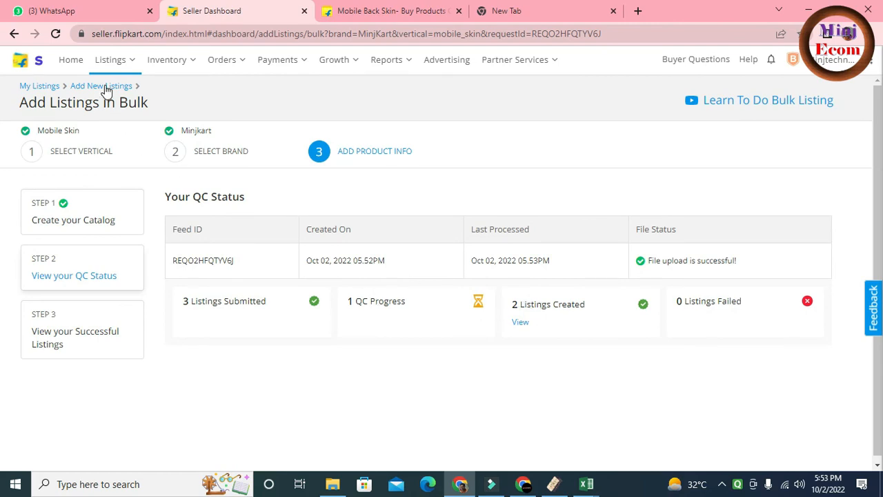
{"action": "left_click", "coordinate": [55, 33]}
{"action": "left_click", "coordinate": [808, 13]}
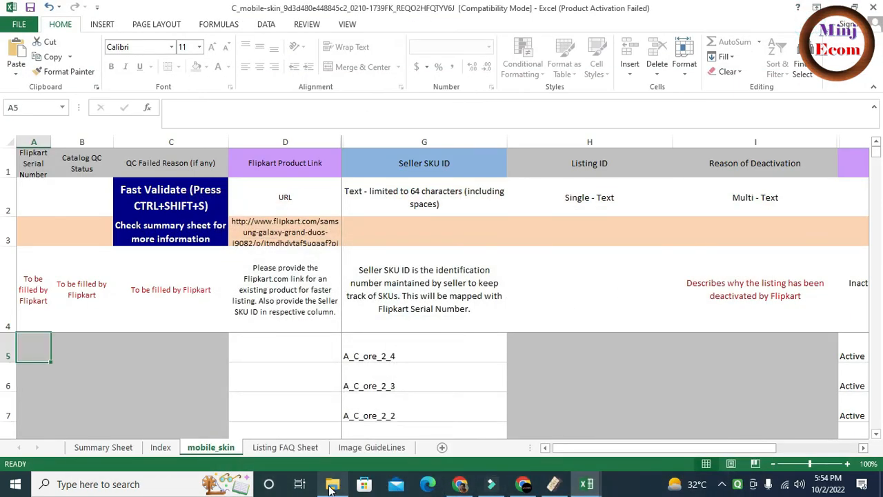
- Switch to File Explorer, reopen the preview folder inside A2 Core, and select the A_C_ore_2_2 image
{"action": "left_click", "coordinate": [331, 485]}
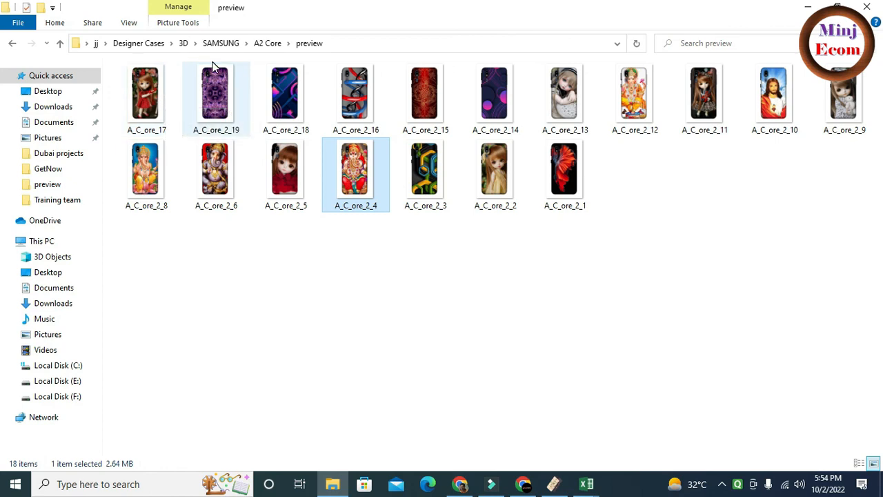
{"action": "left_click", "coordinate": [13, 46]}
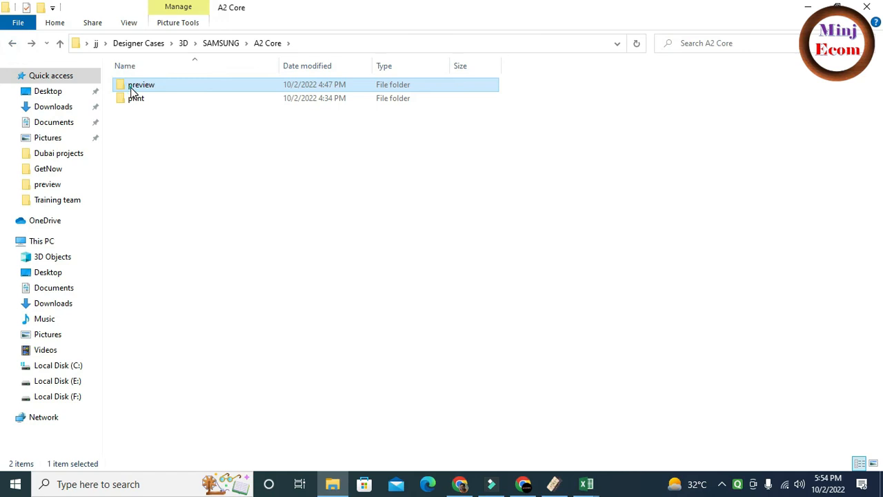
{"action": "double_click", "coordinate": [133, 91]}
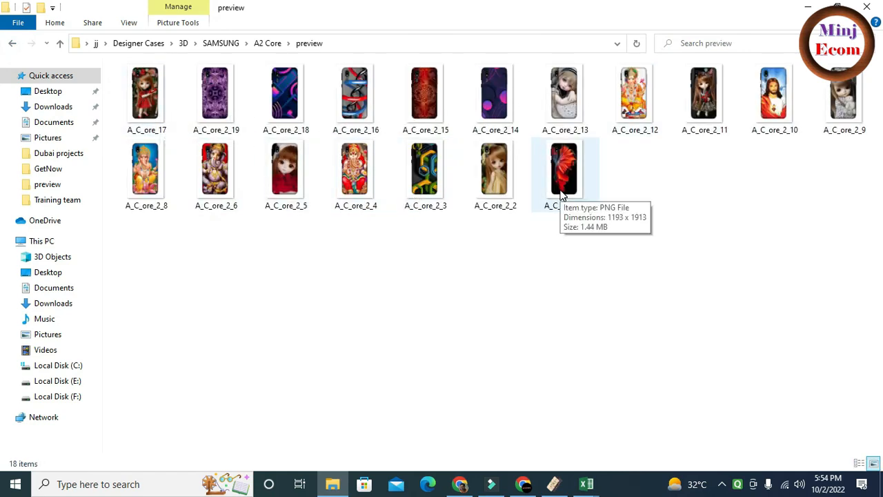
{"action": "left_click", "coordinate": [501, 184]}
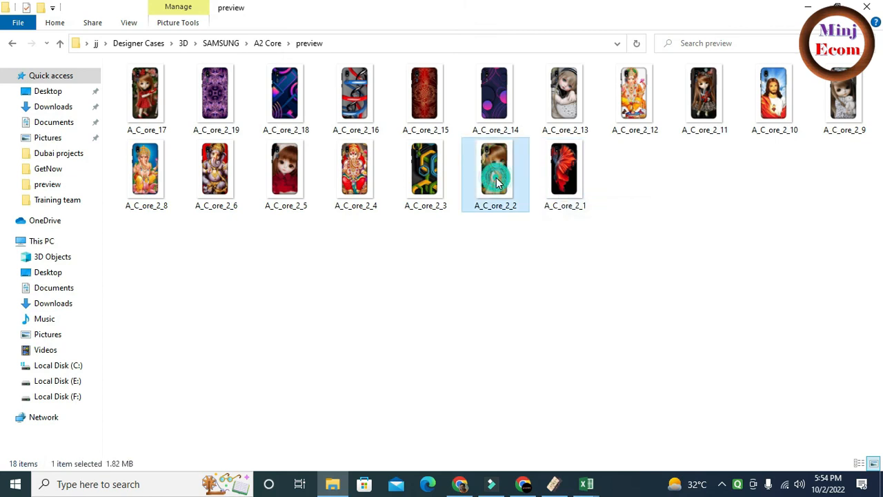